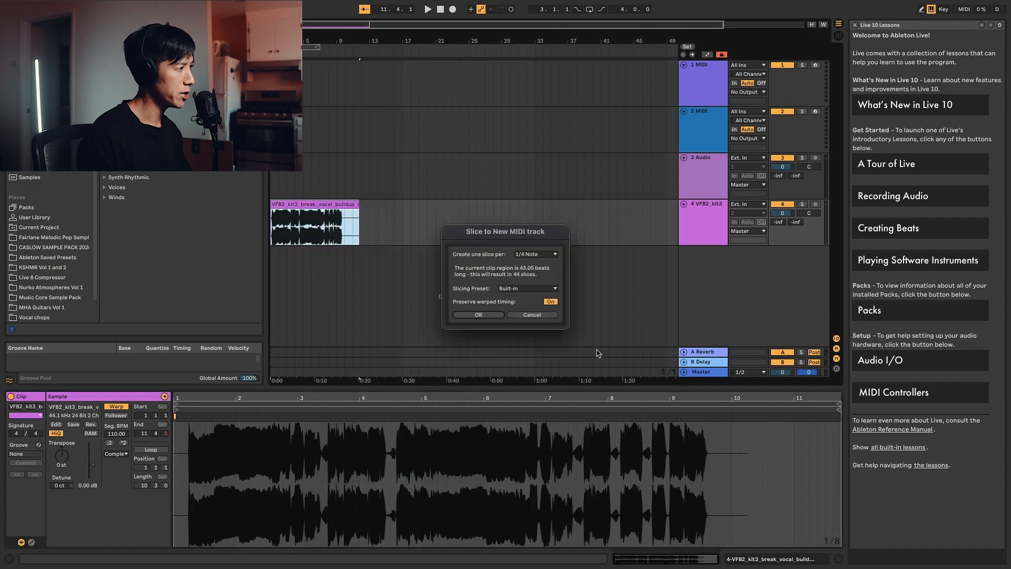
# Slice the vocal clip to a new MIDI track with one slice per 1/4 note and the Built-in slicing preset.
pyautogui.click(533, 255)
pyautogui.click(535, 242)
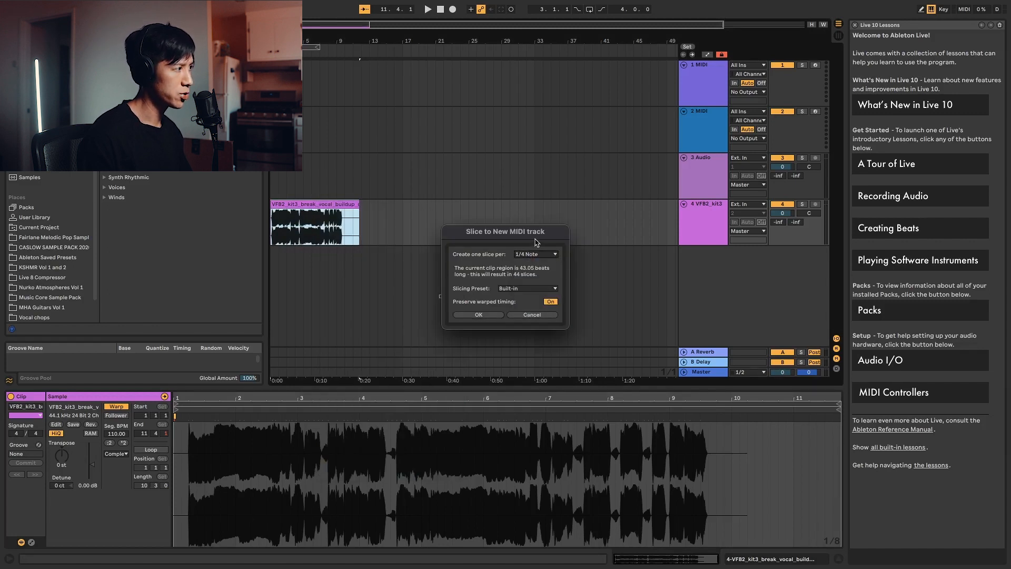
pyautogui.click(506, 288)
pyautogui.click(505, 275)
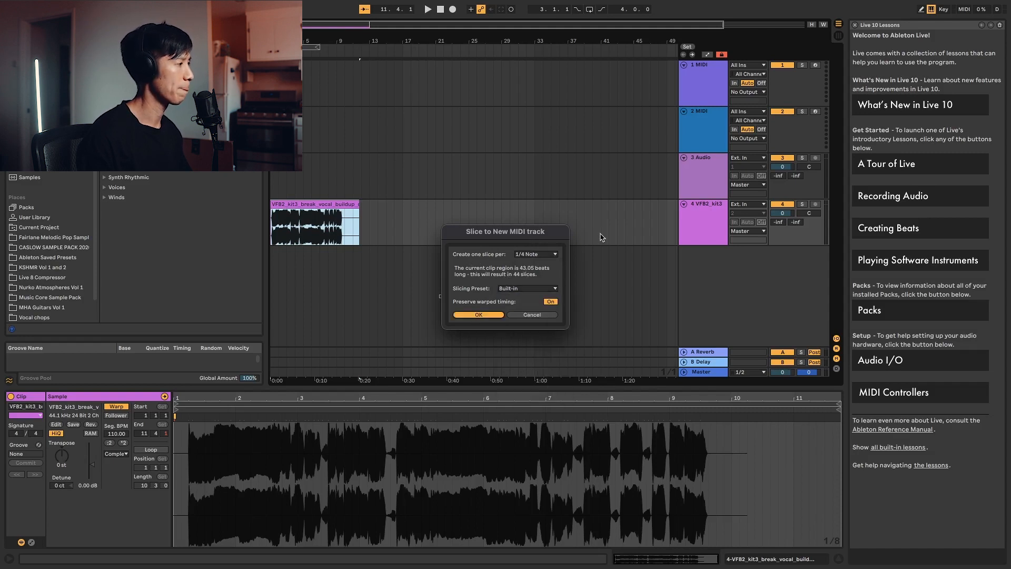
pyautogui.press('Return')
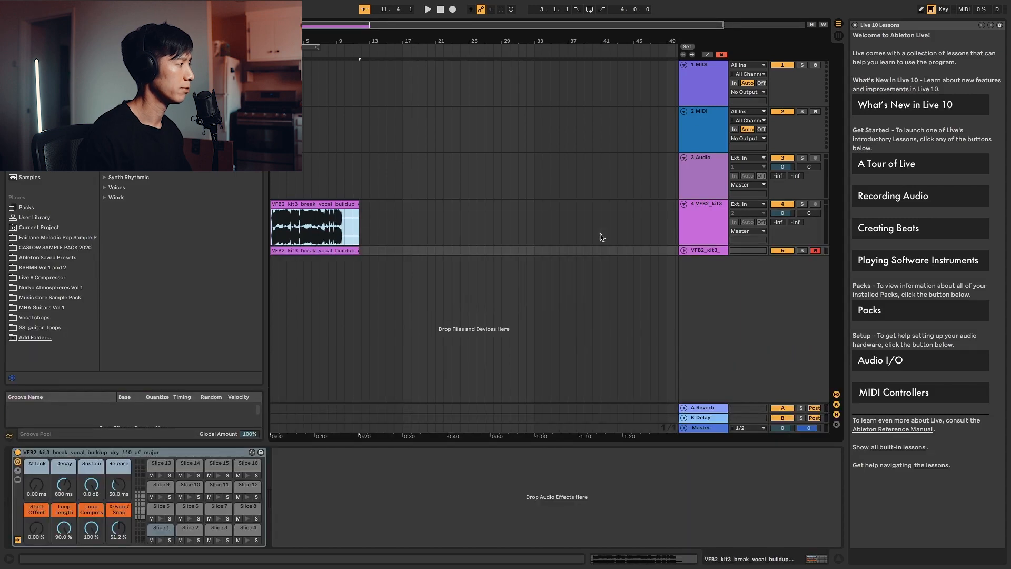
# Unfold the newly sliced track and open its MIDI clip to review the slice notes.
pyautogui.click(698, 252)
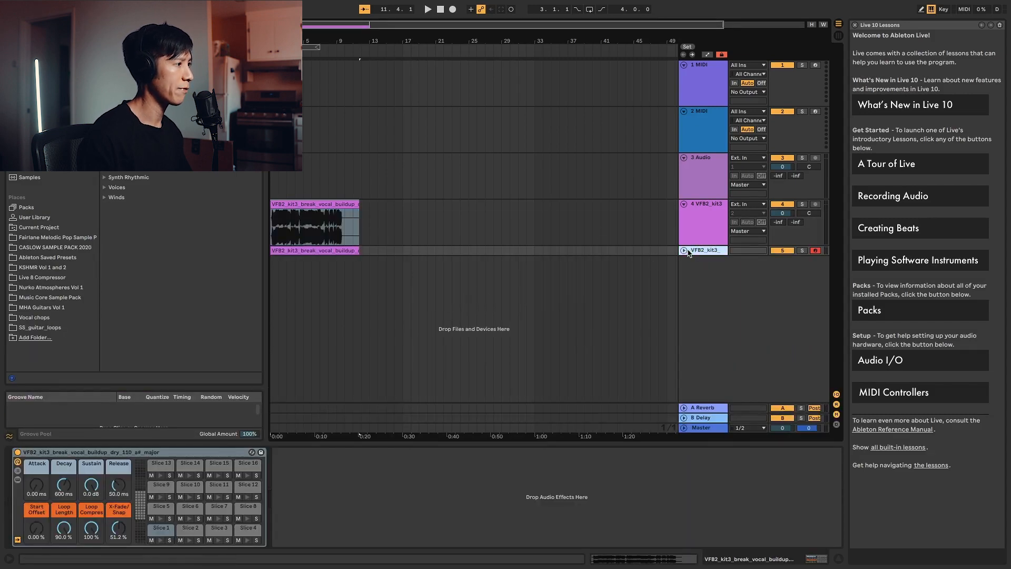
pyautogui.click(684, 251)
pyautogui.doubleClick(353, 261)
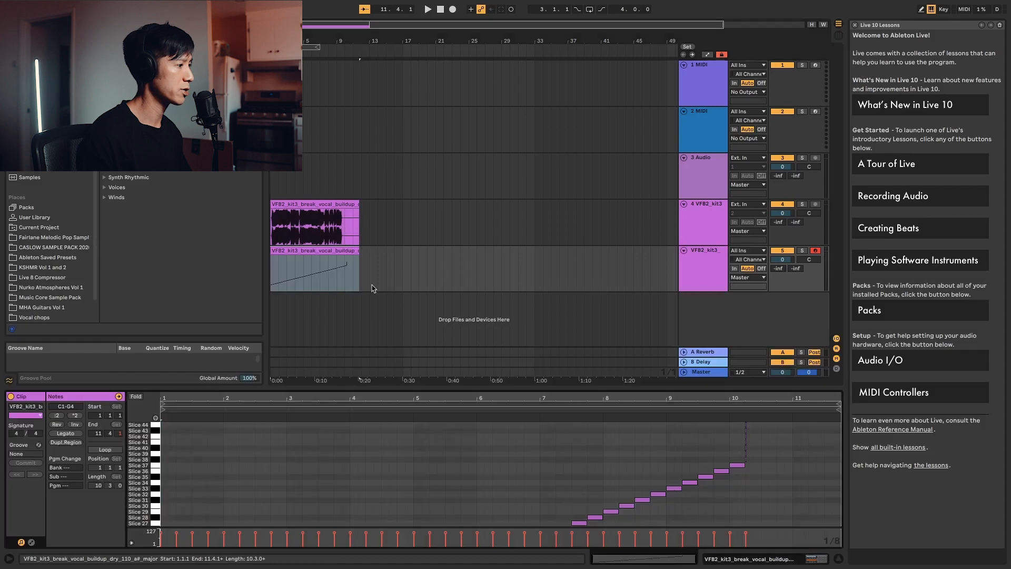
pyautogui.scroll(-2, 617, 489)
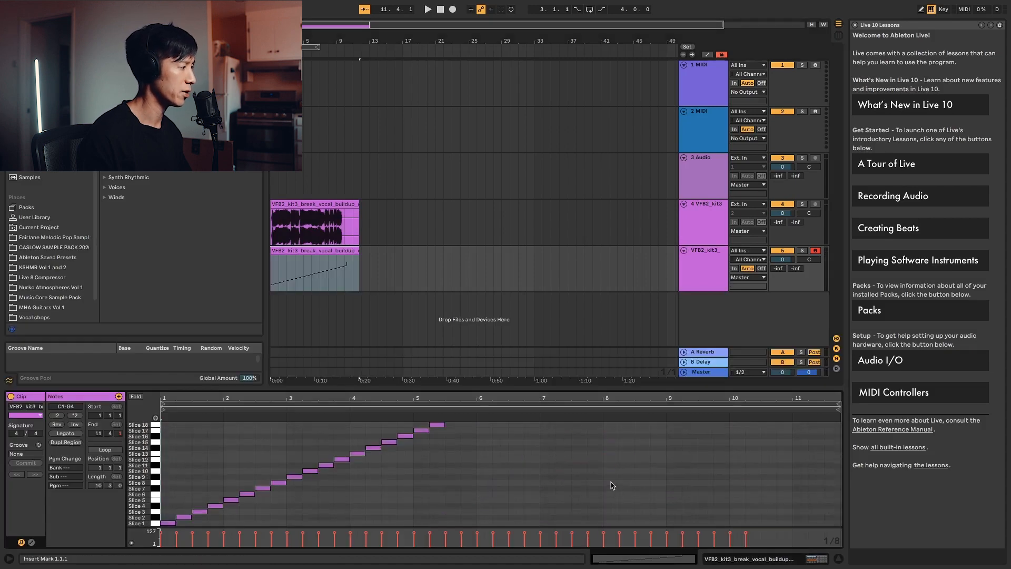
pyautogui.scroll(13, 611, 485)
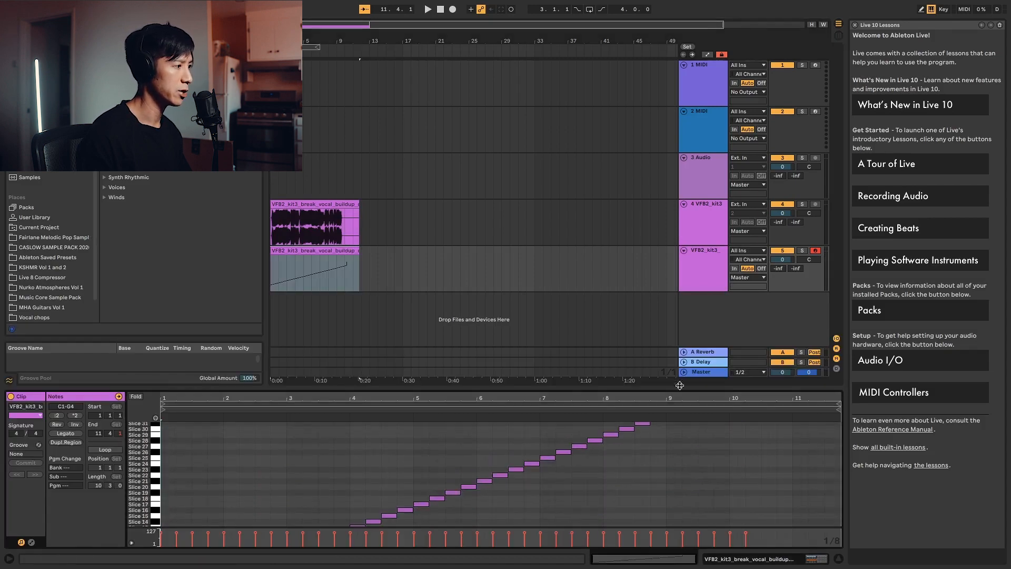
# Enlarge the clip editor and delete all notes from the sliced MIDI clip.
pyautogui.moveTo(680, 389); pyautogui.dragTo(580, 266)
pyautogui.click(469, 364)
pyautogui.hotkey('ctrl', 'a')
pyautogui.press('Delete')
# Set the note editor to a fixed 1/4 grid.
pyautogui.doubleClick(172, 365)
pyautogui.doubleClick(172, 364)
pyautogui.rightClick(183, 367)
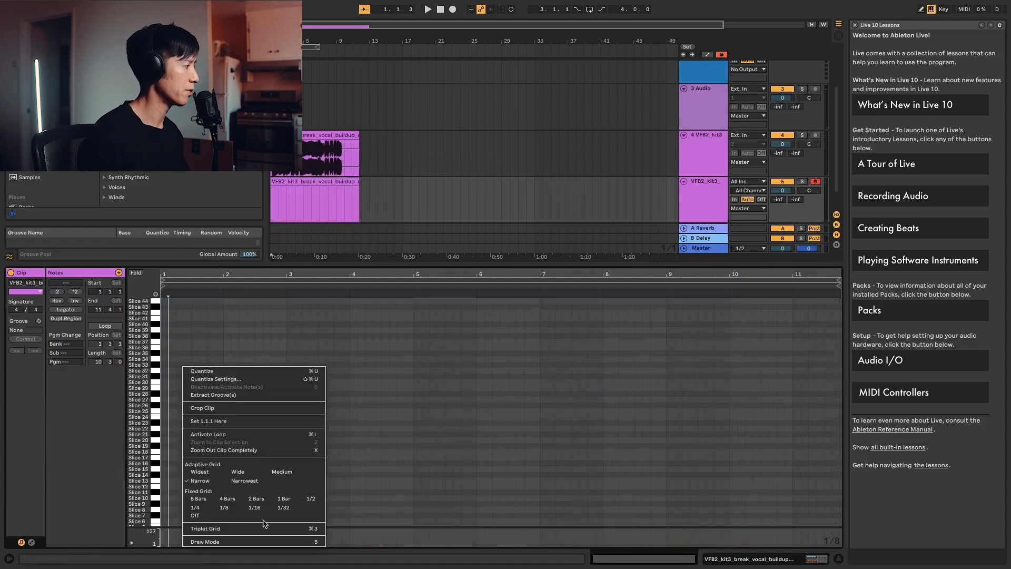
pyautogui.click(195, 508)
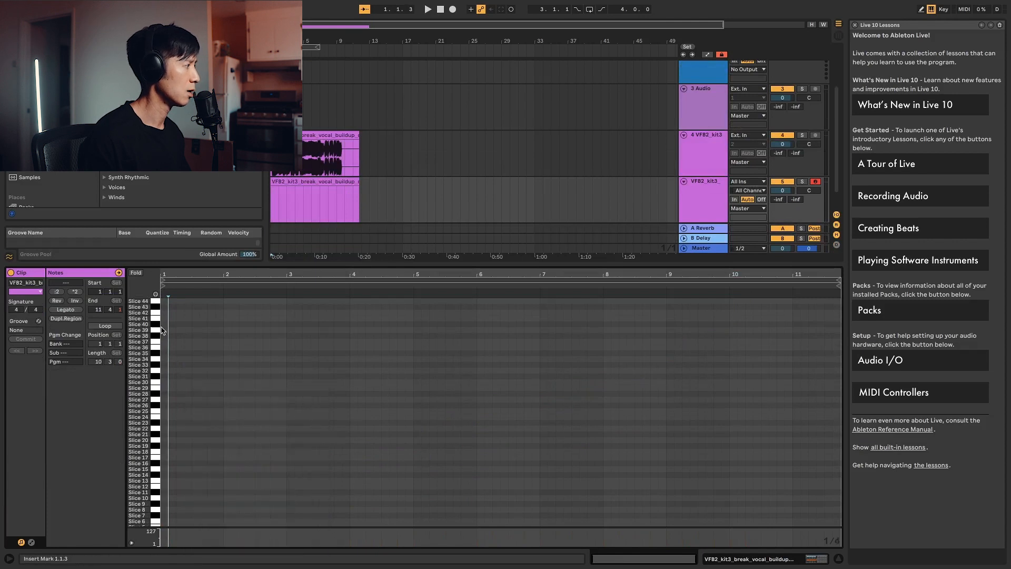
# Enter six alternating one-beat notes from bar 1, three on Slice 30 and three on Slice 34, and play the pattern.
pyautogui.doubleClick(169, 359)
pyautogui.moveTo(167, 359); pyautogui.dragTo(168, 371)
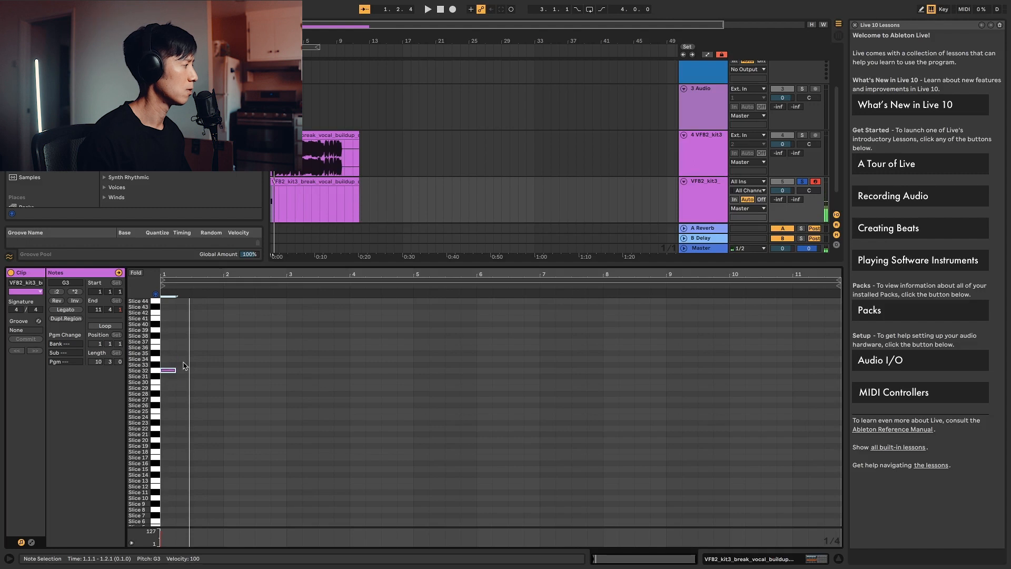
pyautogui.doubleClick(184, 359)
pyautogui.press('space')
pyautogui.click(170, 378)
pyautogui.moveTo(170, 372); pyautogui.dragTo(173, 384)
pyautogui.press('space')
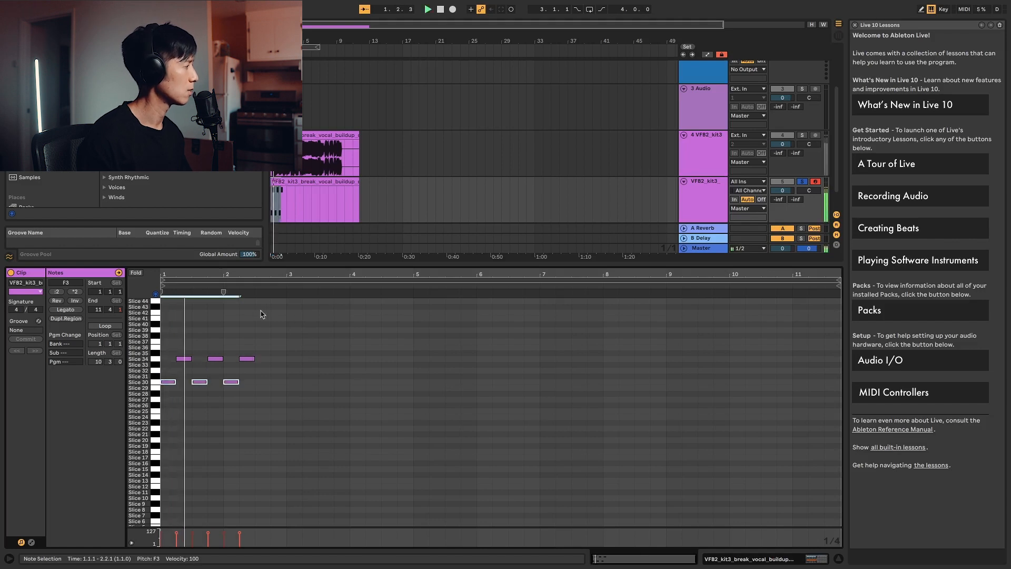
pyautogui.click(271, 330)
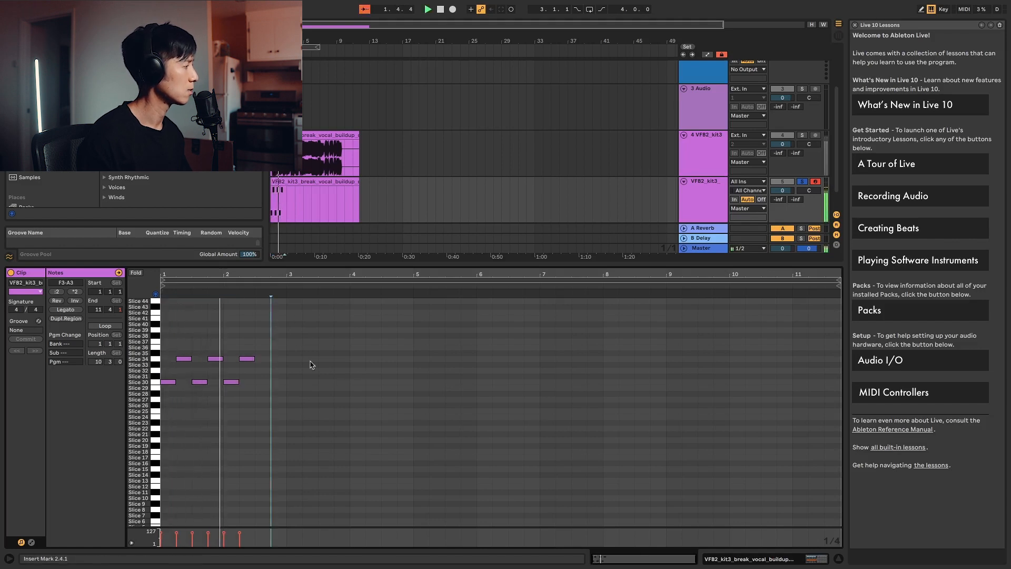
pyautogui.press('space')
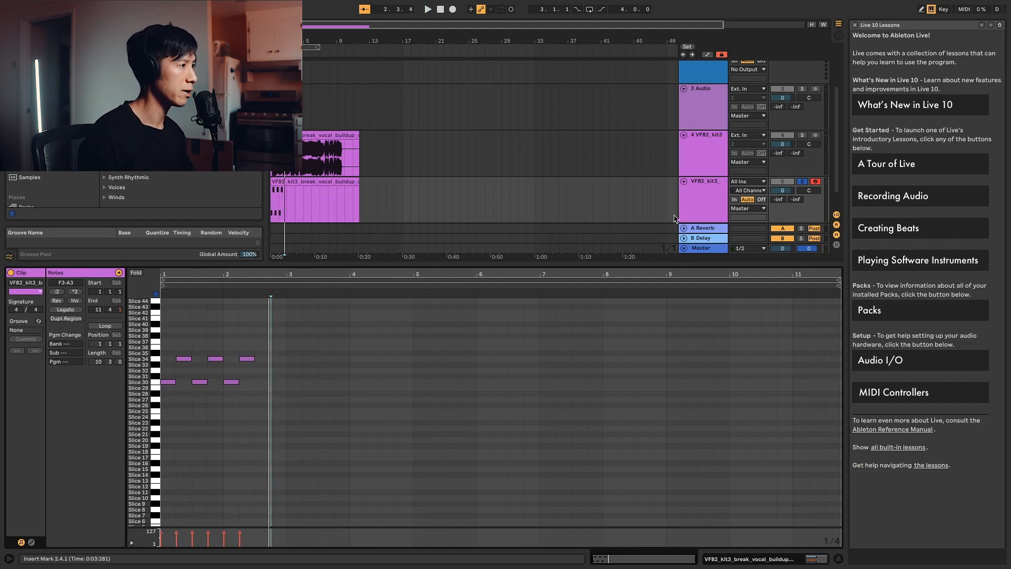
# Show the sliced track's drum rack and open the sampler settings of Slice 30.
pyautogui.click(690, 207)
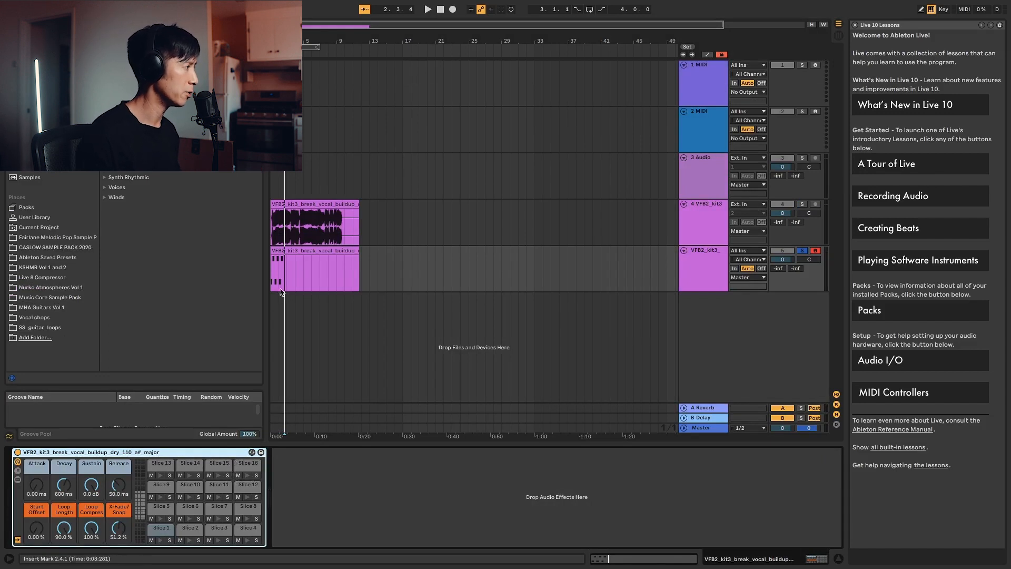
pyautogui.doubleClick(307, 251)
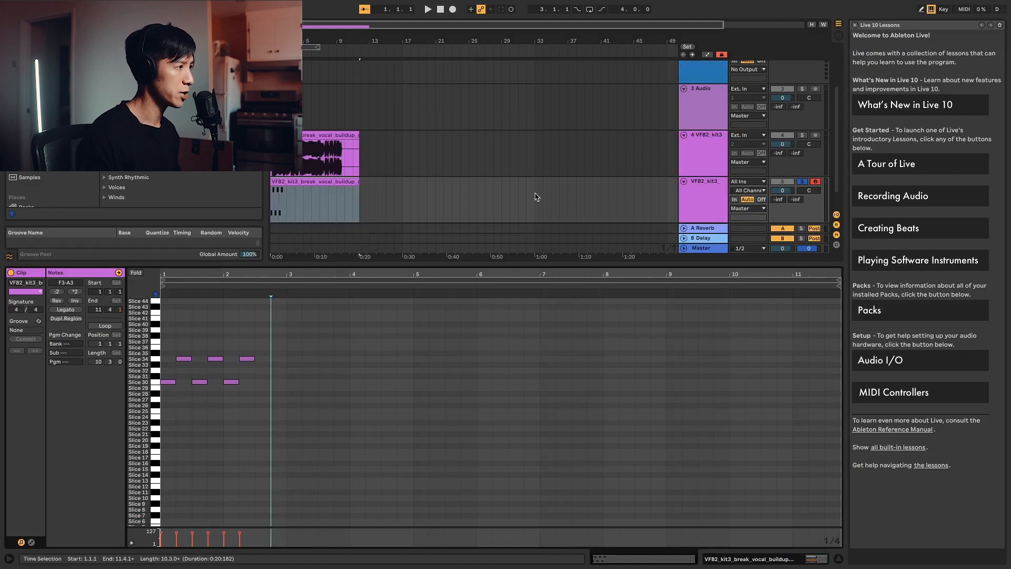
pyautogui.doubleClick(701, 195)
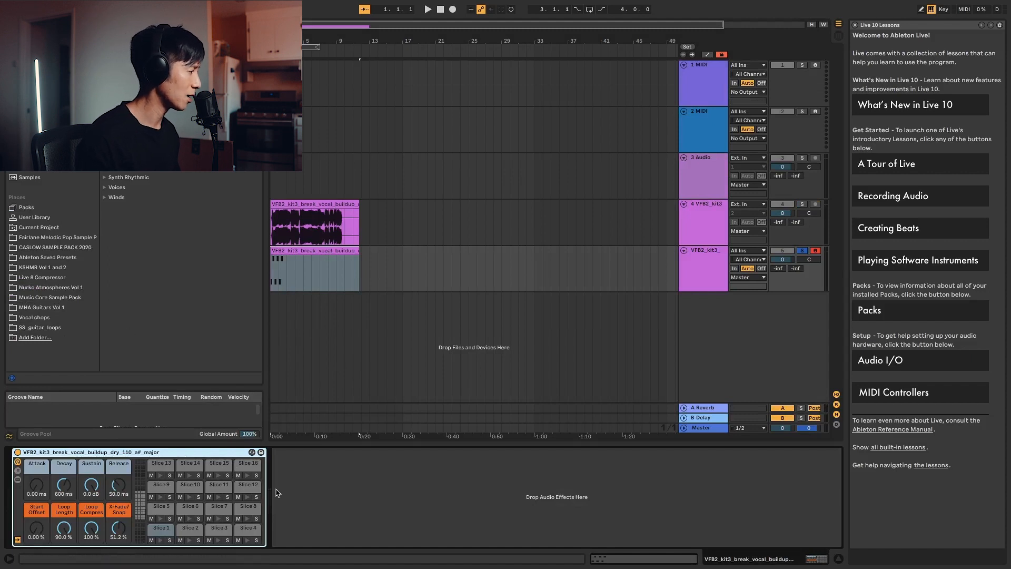
pyautogui.scroll(4, 226, 491)
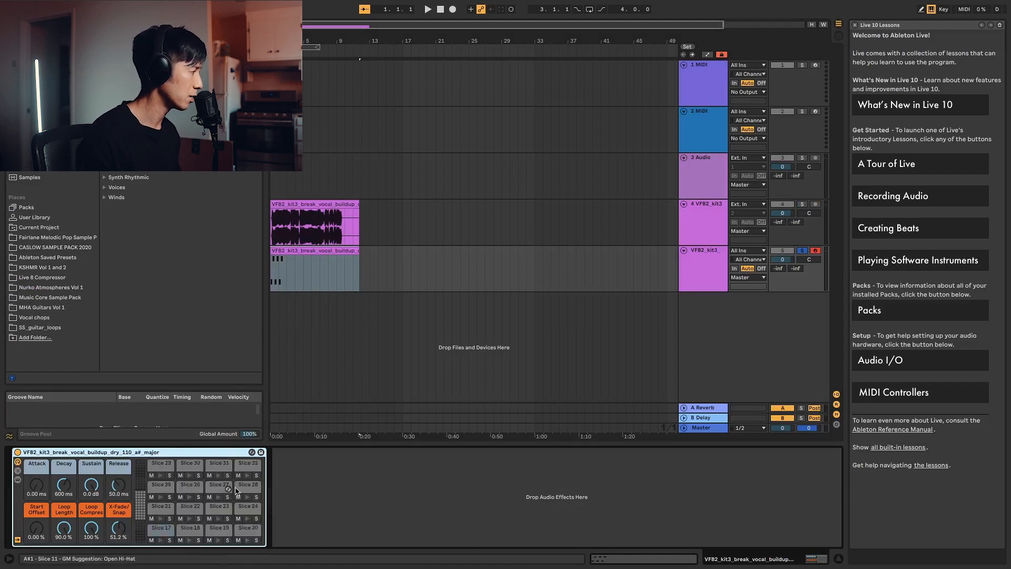
pyautogui.click(191, 464)
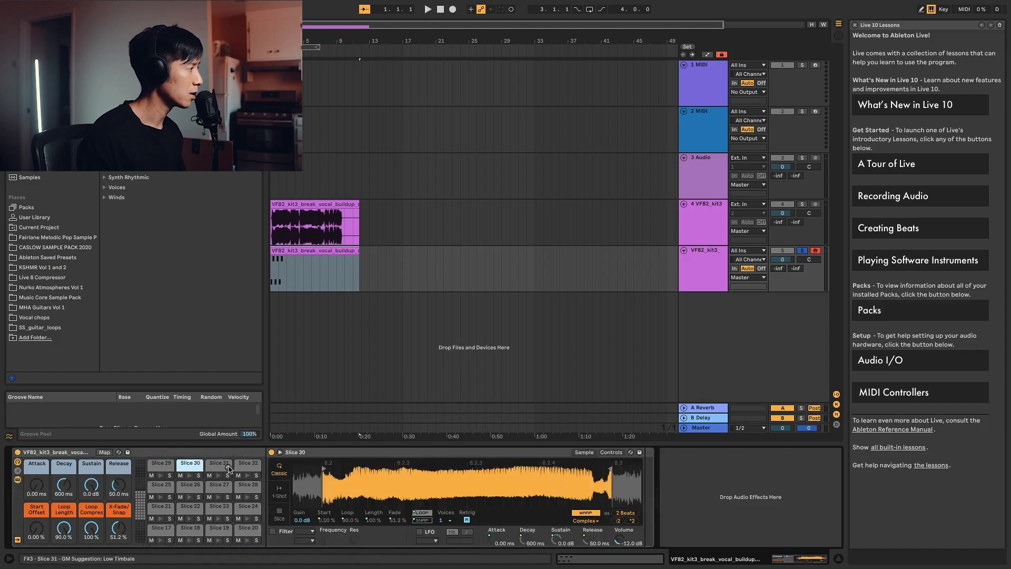
# Examine the warp mode settings of the original vocal clip and of Slice 30.
pyautogui.rightClick(337, 199)
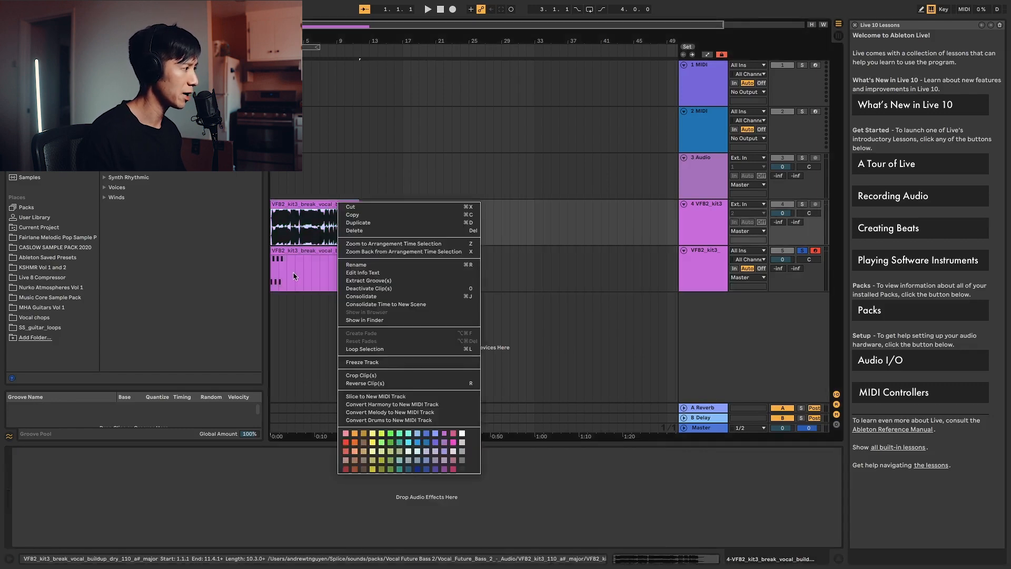
pyautogui.click(271, 247)
pyautogui.doubleClick(295, 222)
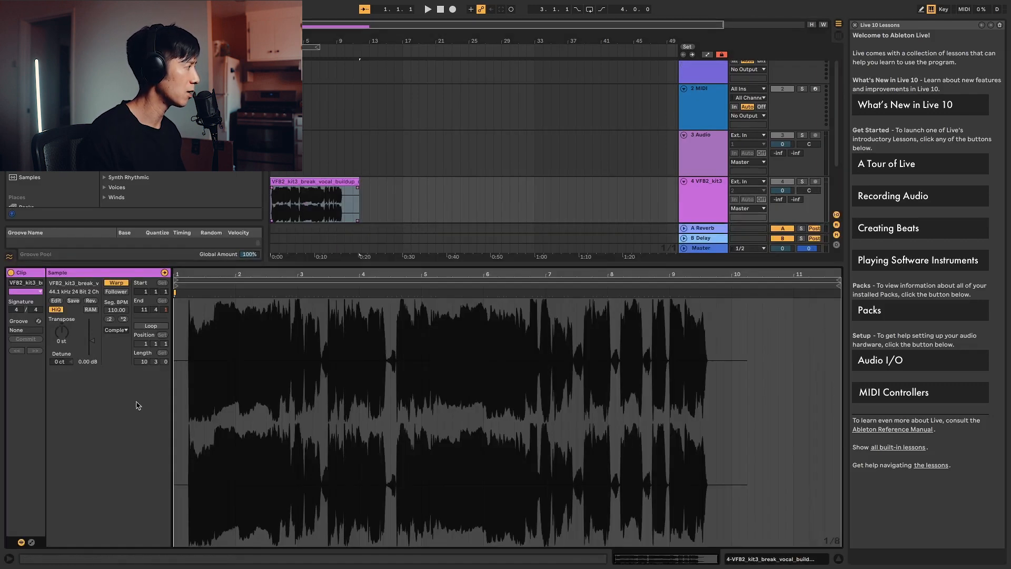
pyautogui.click(115, 329)
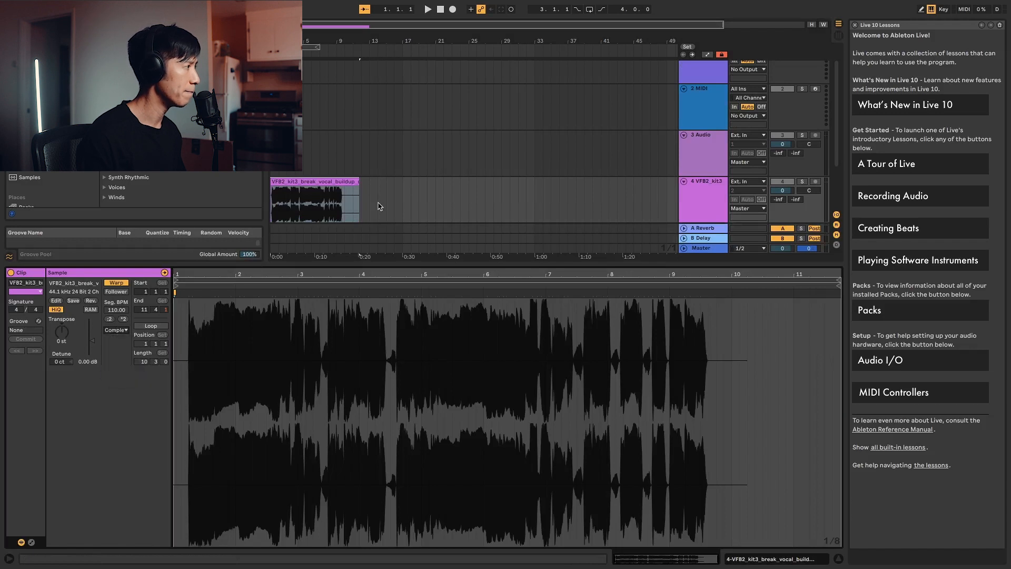
pyautogui.click(378, 206)
pyautogui.scroll(-2, 374, 211)
pyautogui.click(322, 208)
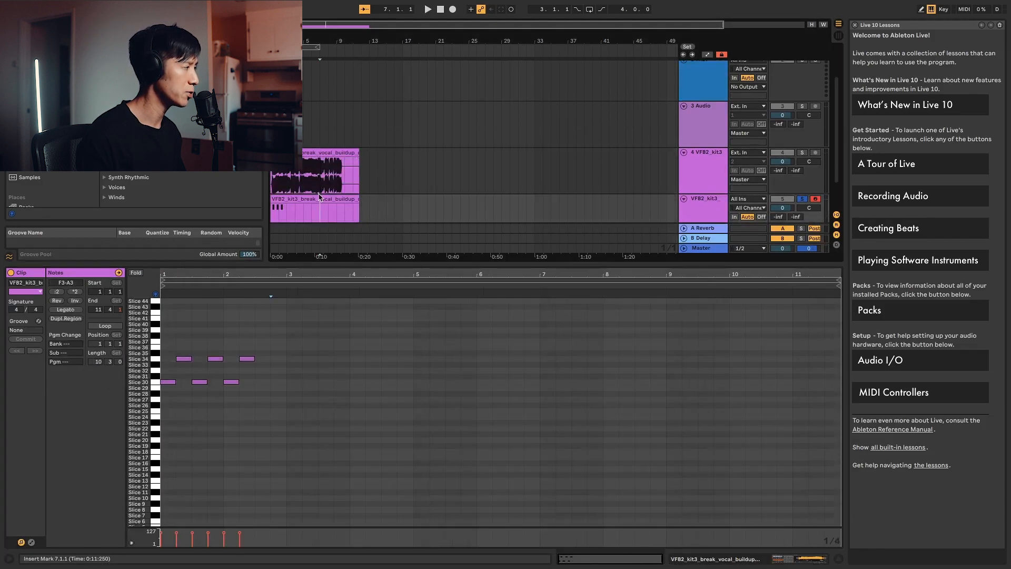
pyautogui.scroll(-1, 322, 205)
pyautogui.click(711, 203)
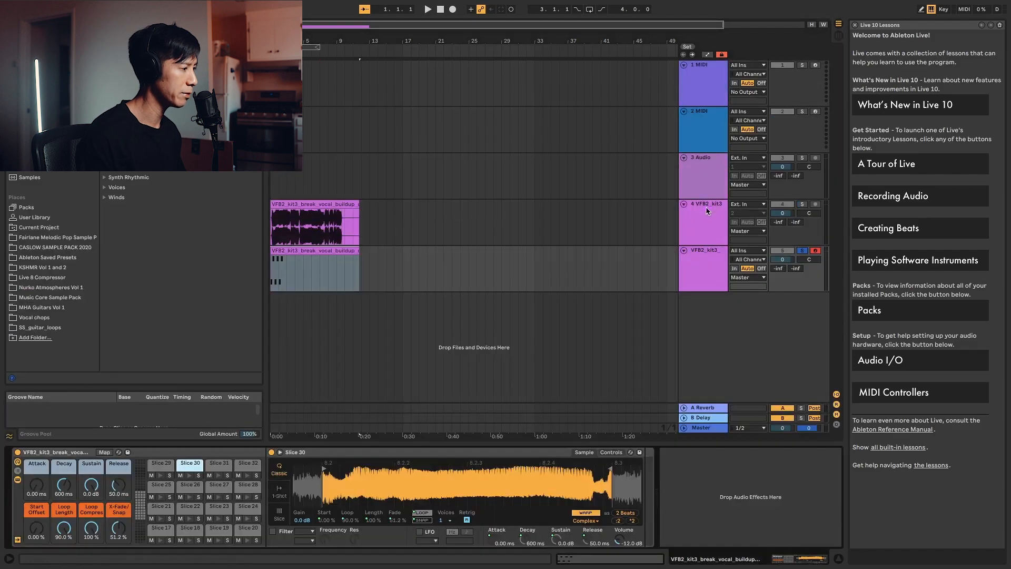
pyautogui.click(595, 522)
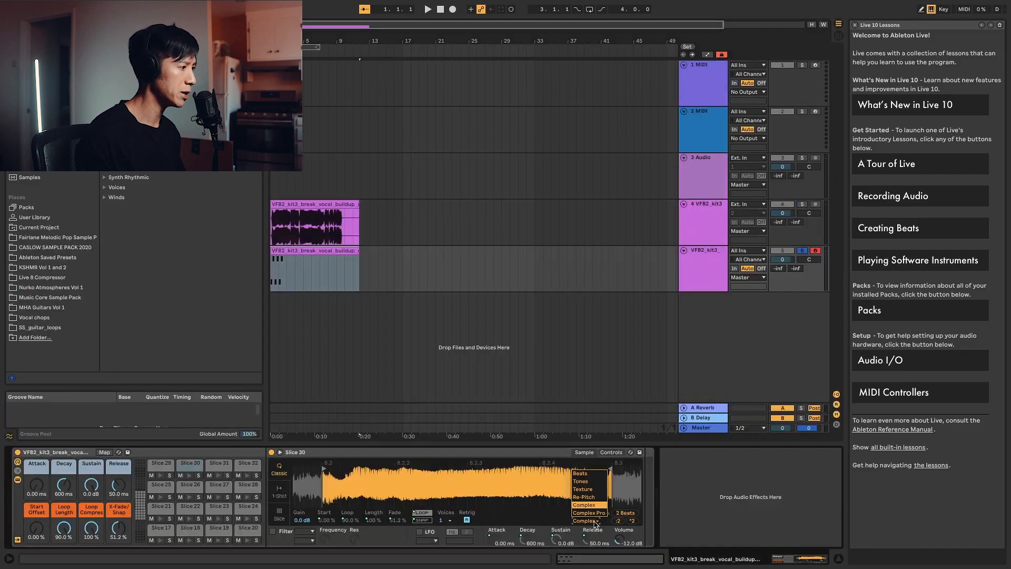
pyautogui.click(475, 330)
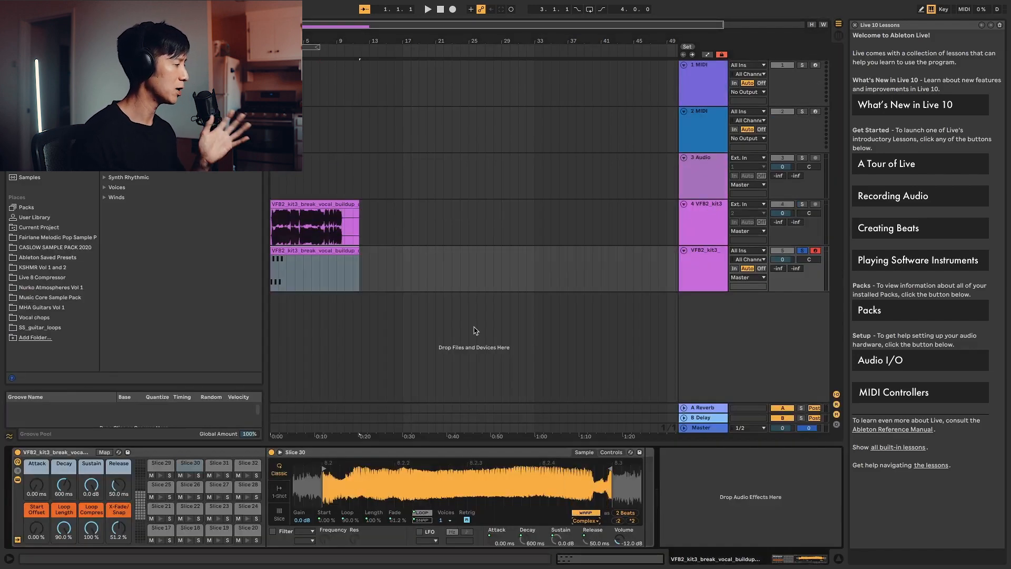
# Show the Controls page of Slice 30 to examine its transpose setting, and select the sliced MIDI clip.
pyautogui.click(616, 453)
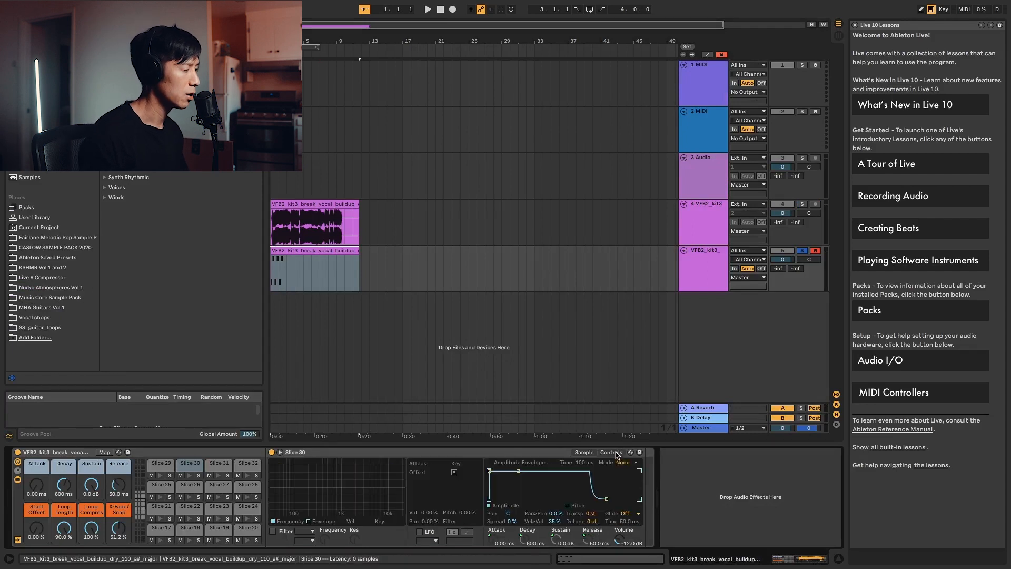
pyautogui.click(311, 230)
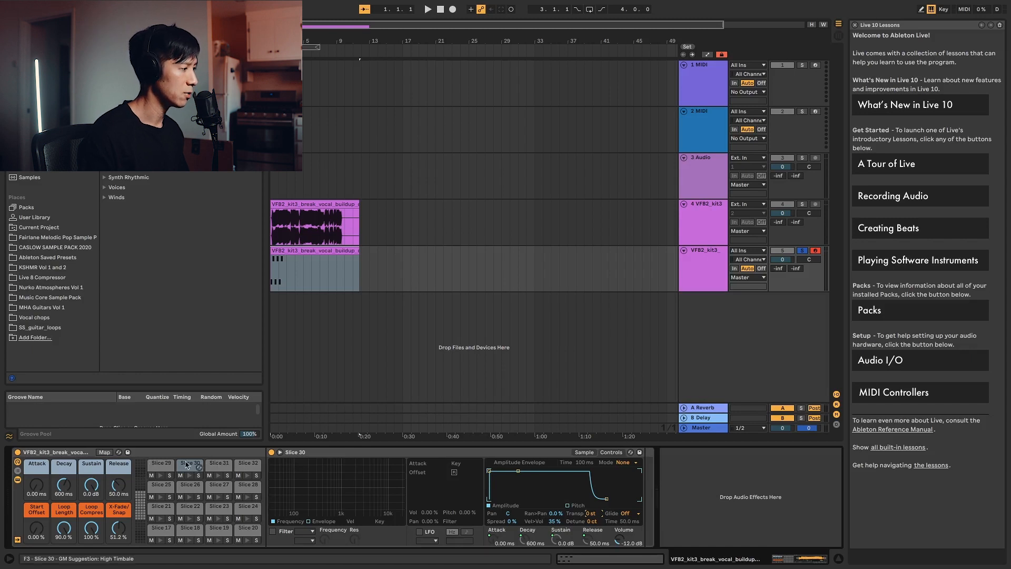
pyautogui.click(290, 241)
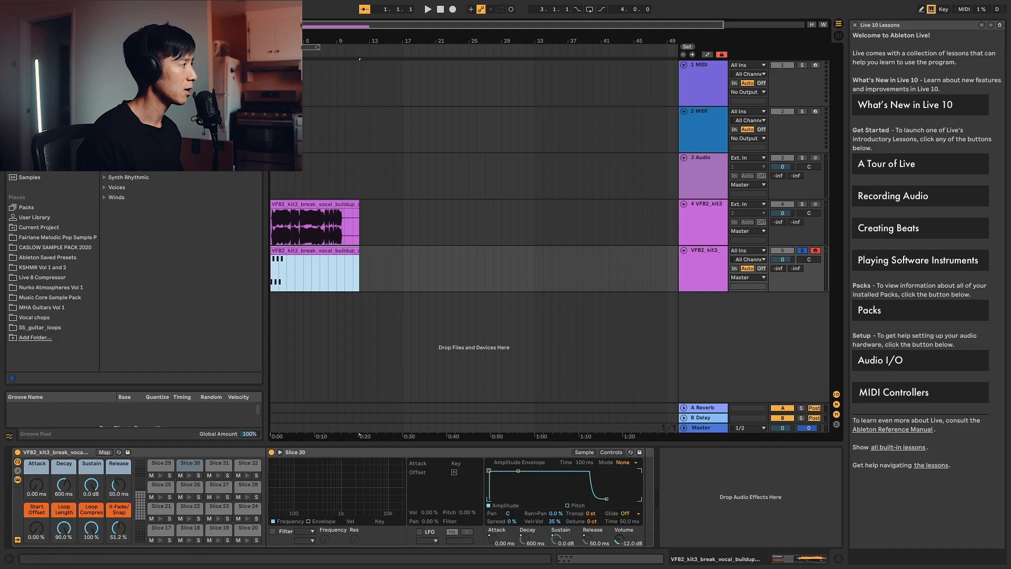
pyautogui.click(304, 128)
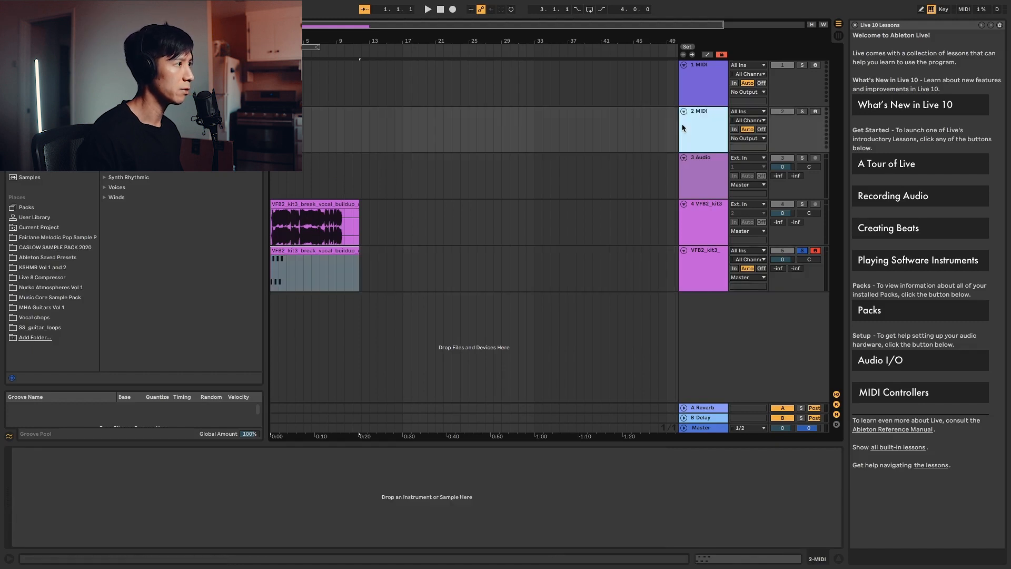
pyautogui.click(279, 128)
pyautogui.moveTo(274, 130); pyautogui.dragTo(359, 137)
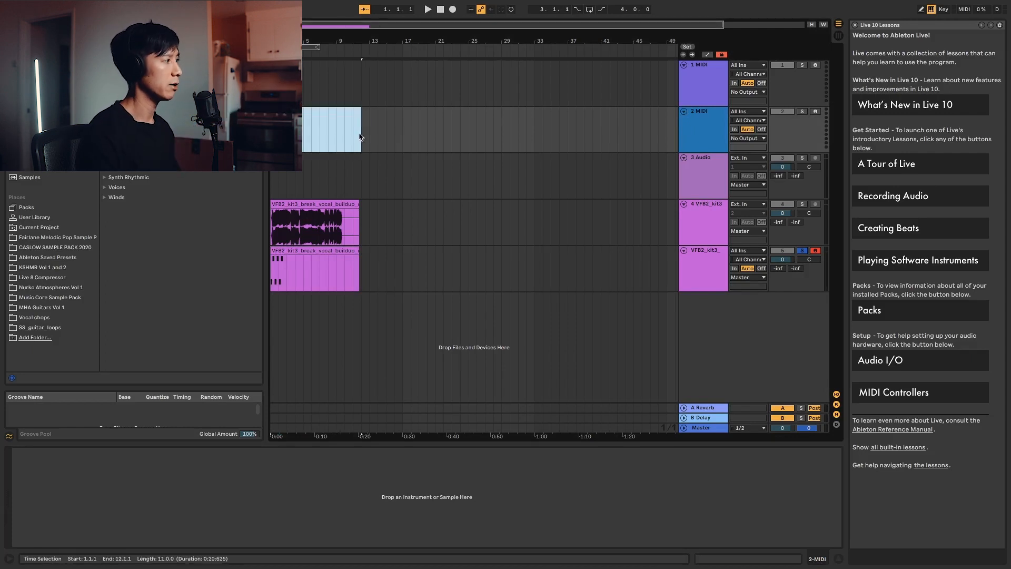
# Delete the MIDI clip from the sliced track and insert a new MIDI track below it.
pyautogui.click(288, 248)
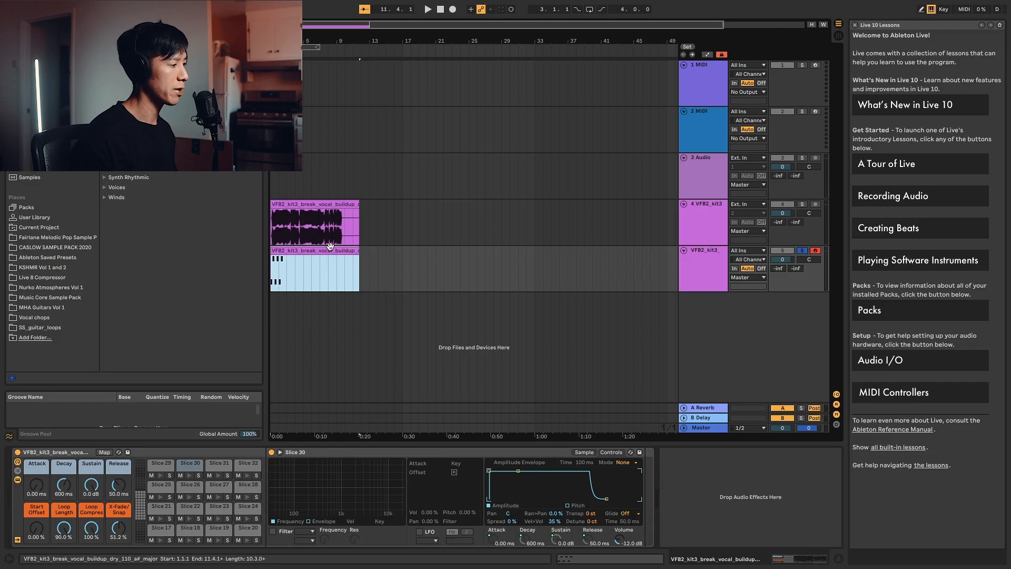
pyautogui.press('Delete')
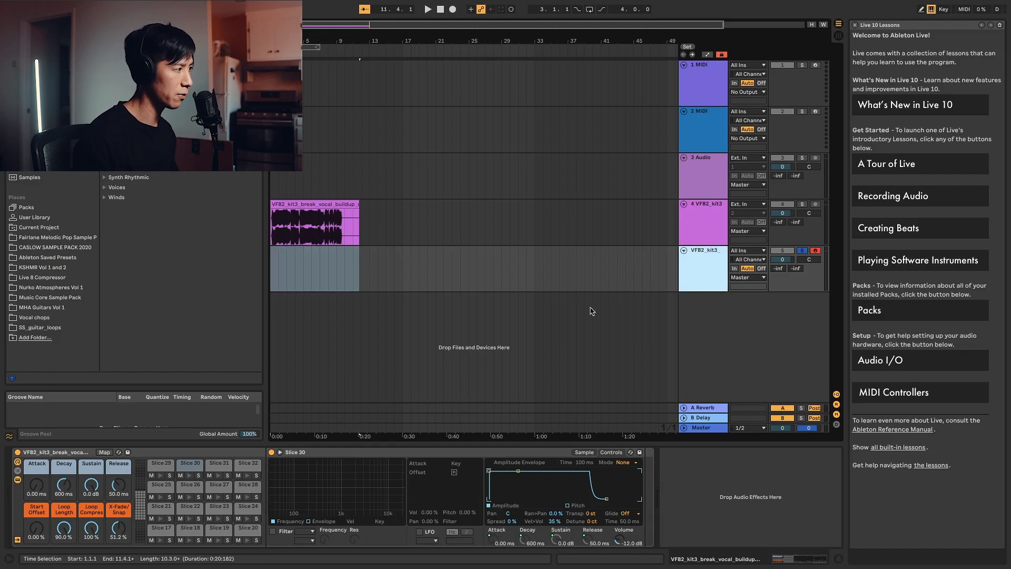
pyautogui.rightClick(698, 311)
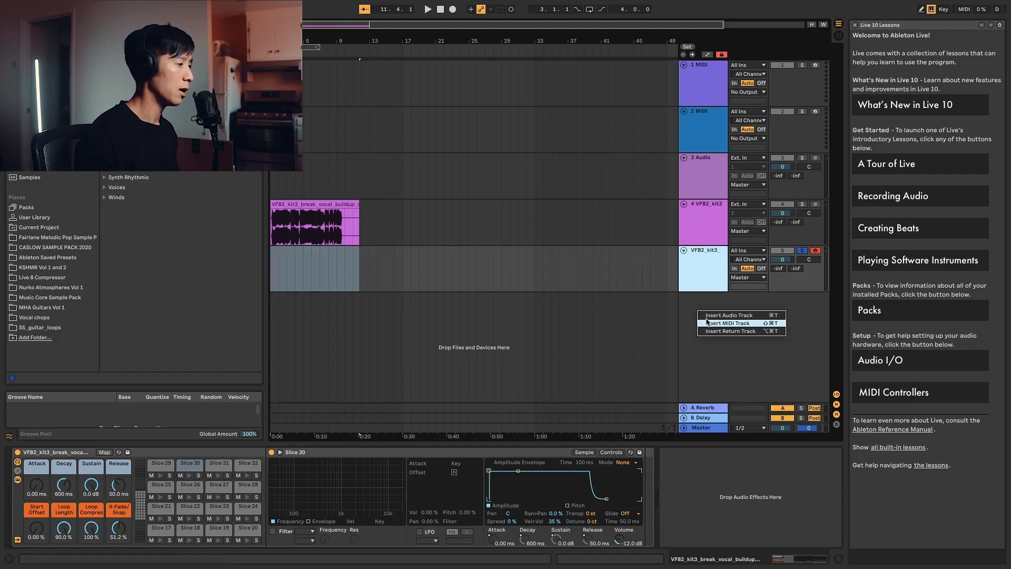
pyautogui.click(706, 322)
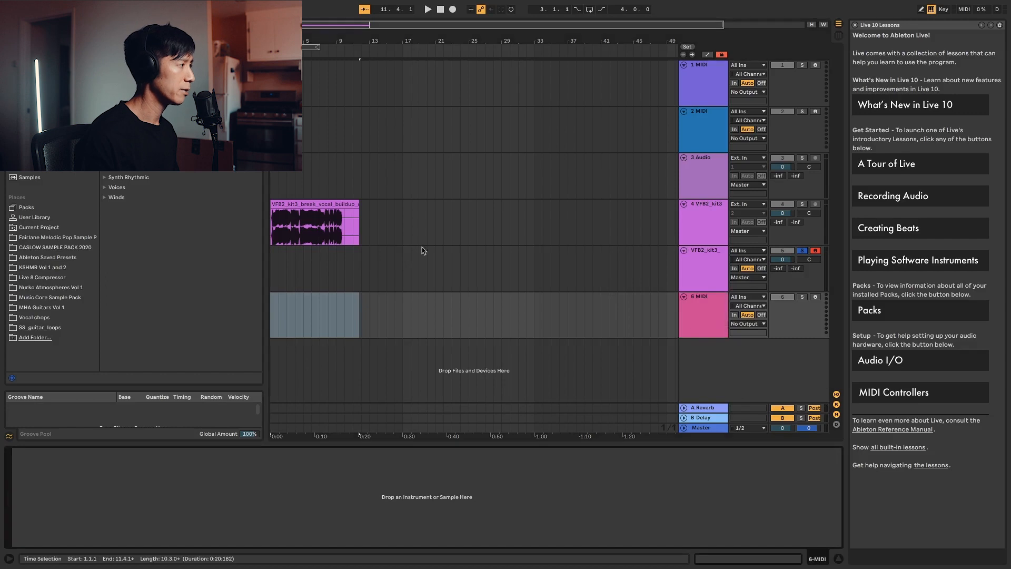
# Load the vocal clip from track 4 into a Simpler on the new MIDI track 6.
pyautogui.click(319, 205)
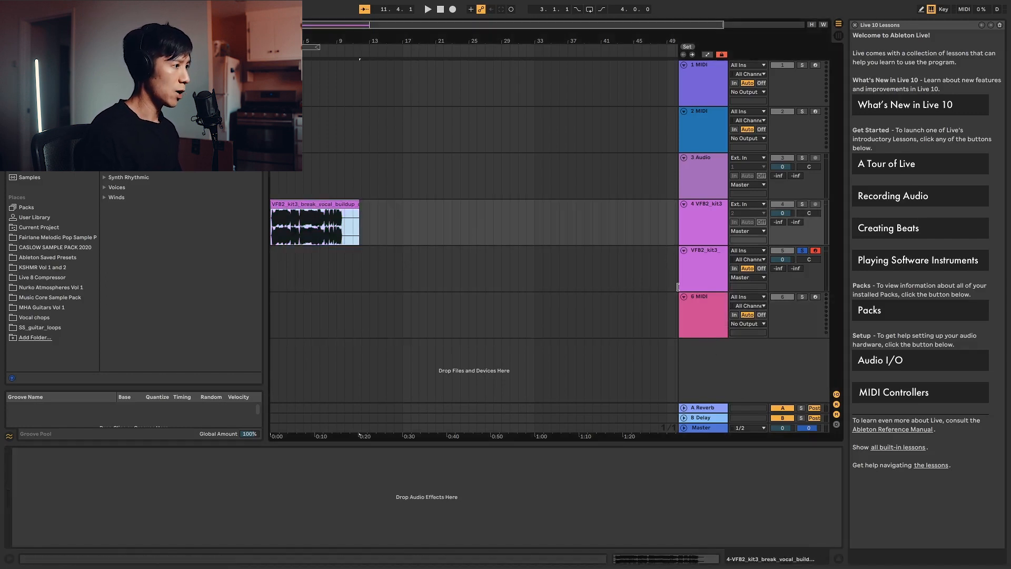
pyautogui.click(691, 302)
pyautogui.moveTo(320, 222); pyautogui.dragTo(407, 472)
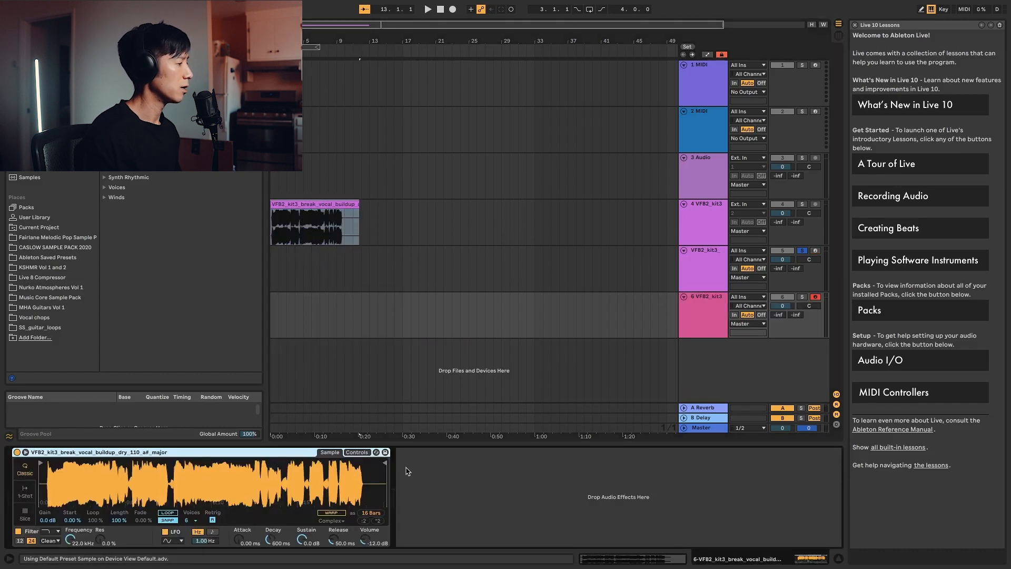
# Switch the Simpler to Slice mode and set the transient slicing sensitivity to 75%.
pyautogui.click(25, 512)
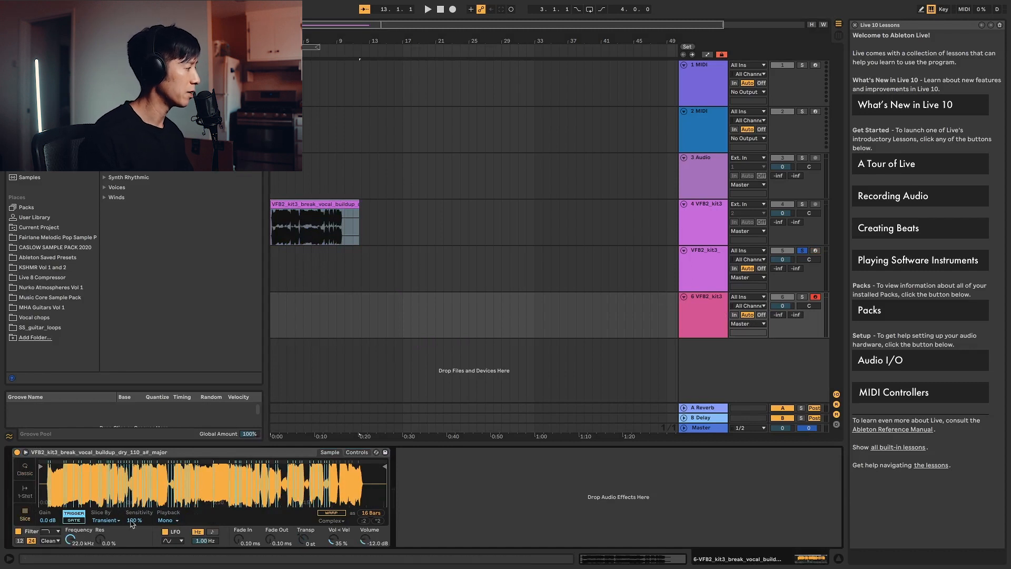
pyautogui.moveTo(131, 520); pyautogui.dragTo(132, 547)
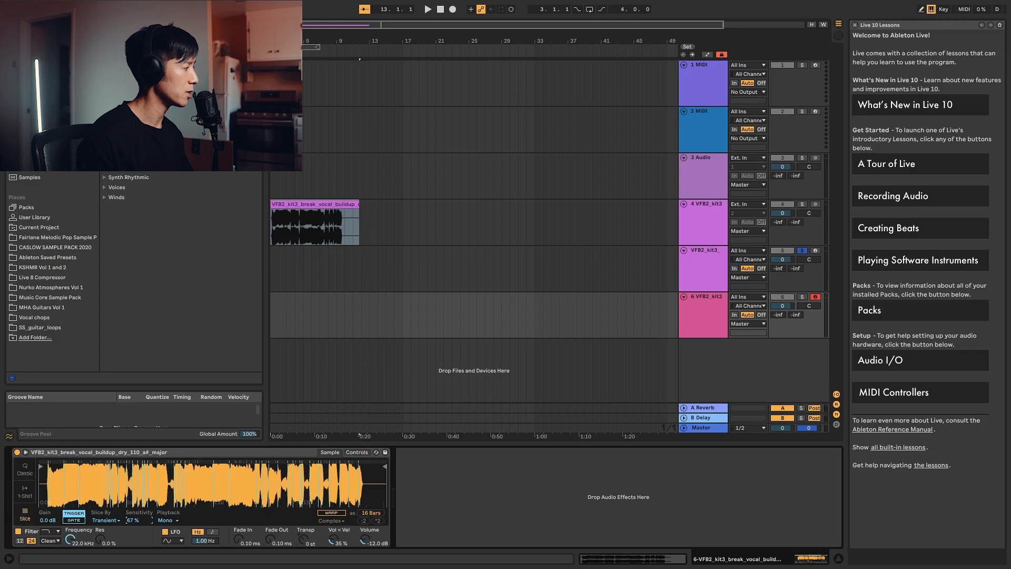
pyautogui.moveTo(133, 524); pyautogui.dragTo(132, 518)
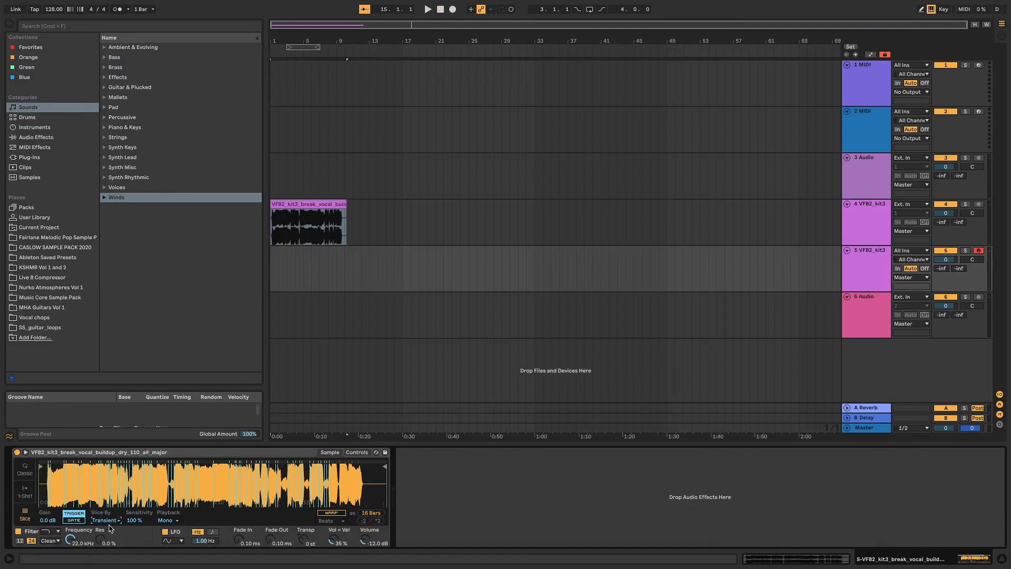
# Try slicing the sample by Beat, with a division of 1/8 and of 1/4.
pyautogui.click(105, 520)
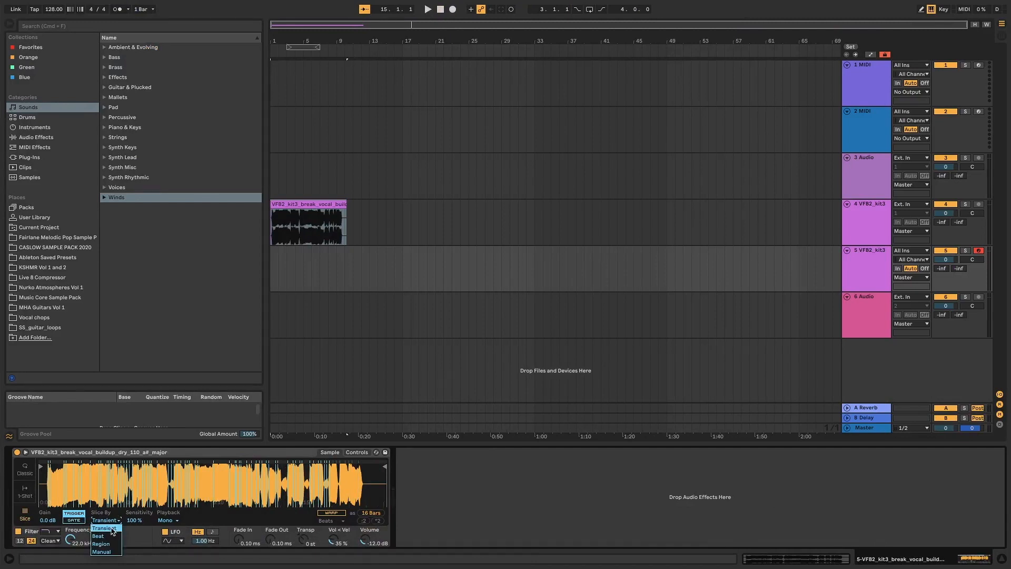
pyautogui.click(110, 536)
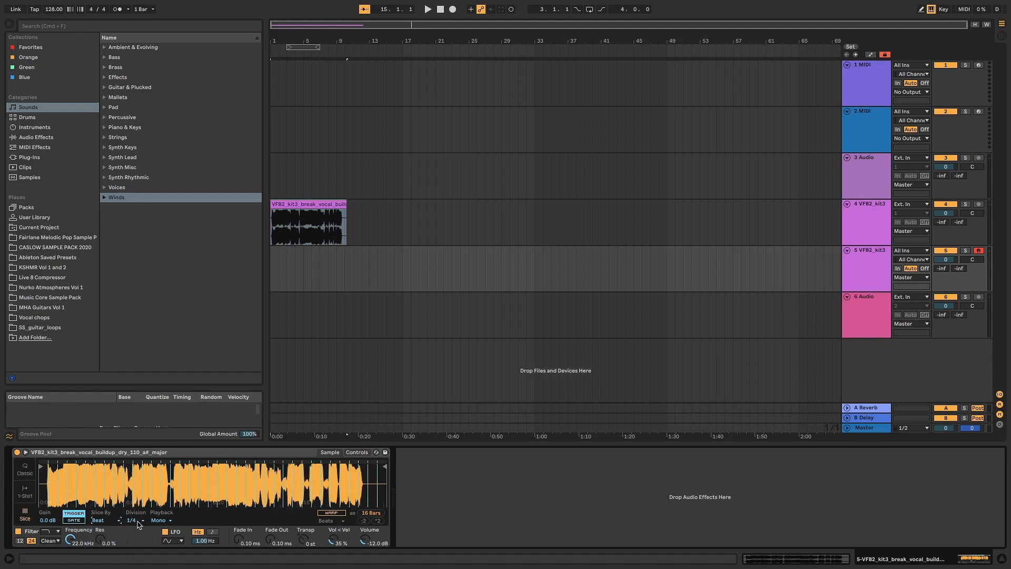
pyautogui.click(138, 521)
pyautogui.click(136, 456)
pyautogui.click(136, 521)
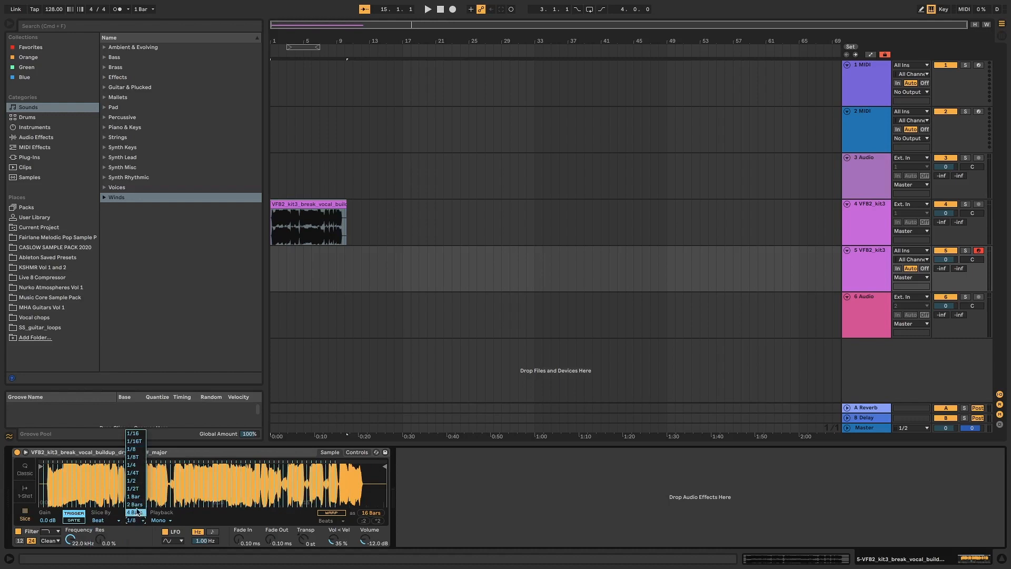
pyautogui.click(140, 467)
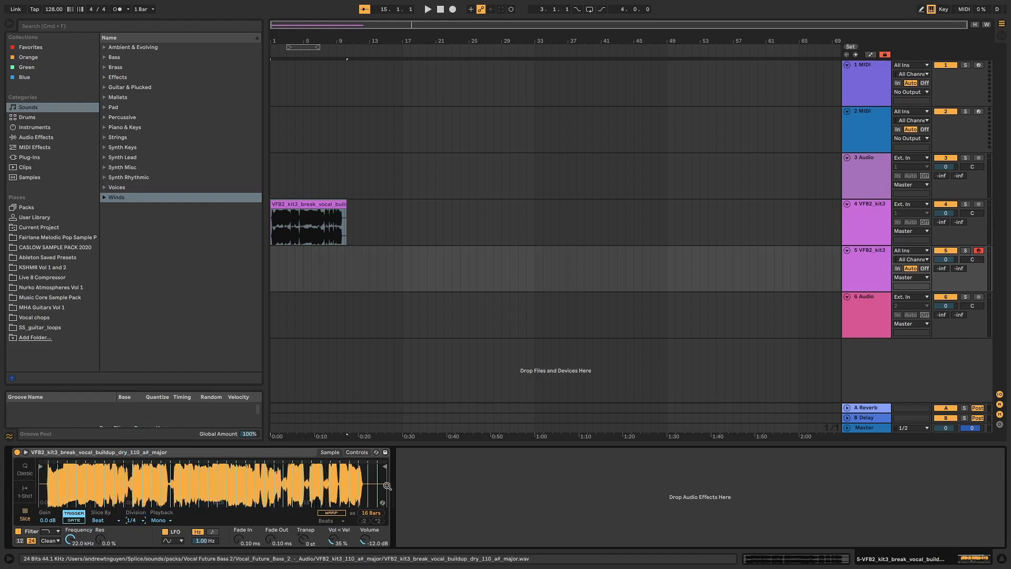
pyautogui.moveTo(388, 468)
pyautogui.mouseDown()
pyautogui.moveTo(273, 467)
pyautogui.moveTo(385, 467)
pyautogui.mouseUp()
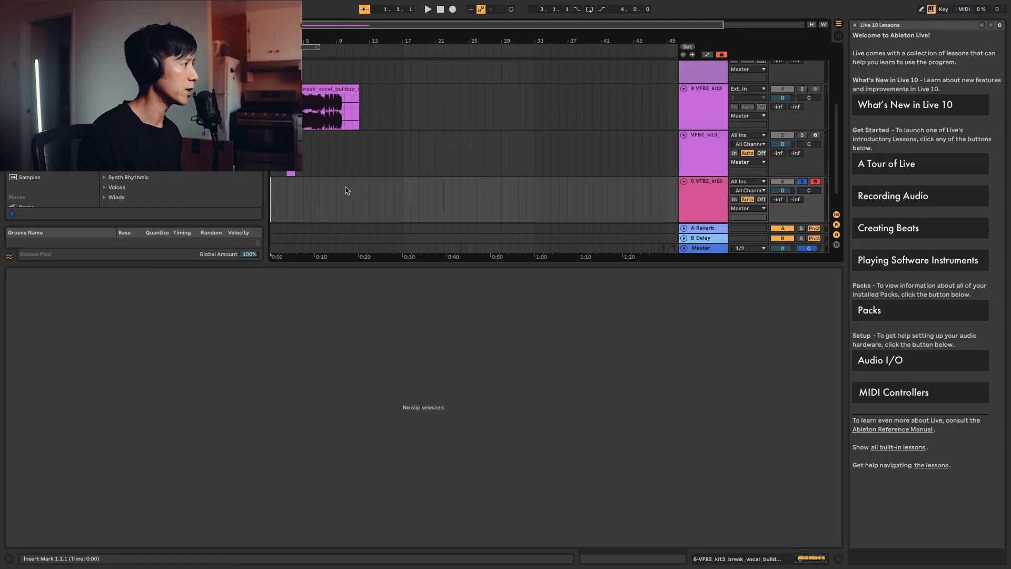
# Insert an empty eight-bar MIDI clip on track 6, starting at bar 1.
pyautogui.moveTo(271, 190); pyautogui.dragTo(337, 190)
pyautogui.rightClick(333, 188)
pyautogui.click(368, 266)
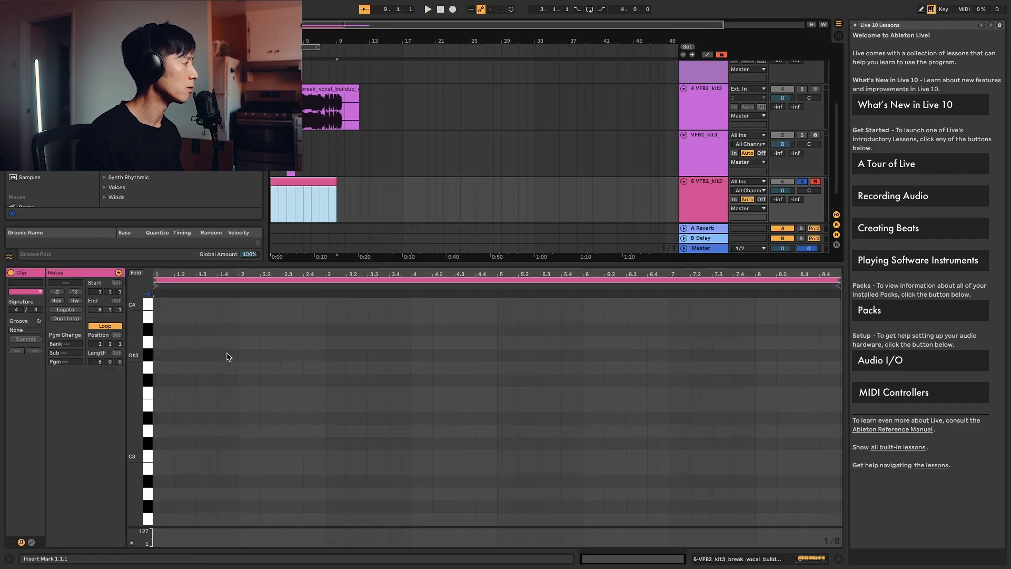
# Place a one-bar F3 note at the start of the new MIDI clip and play it back.
pyautogui.doubleClick(160, 306)
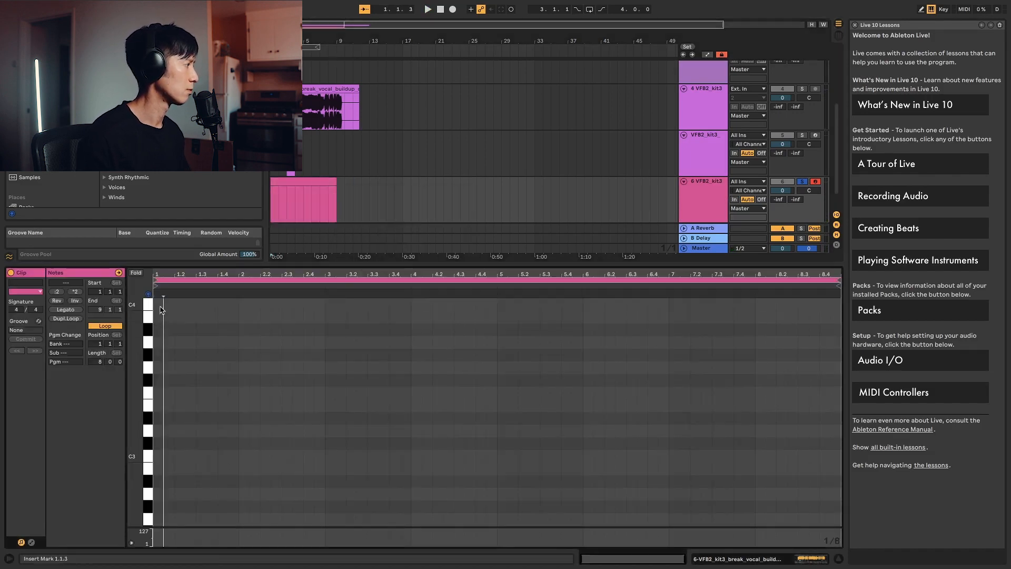
pyautogui.press('space')
pyautogui.moveTo(164, 305); pyautogui.dragTo(196, 393)
pyautogui.press('space')
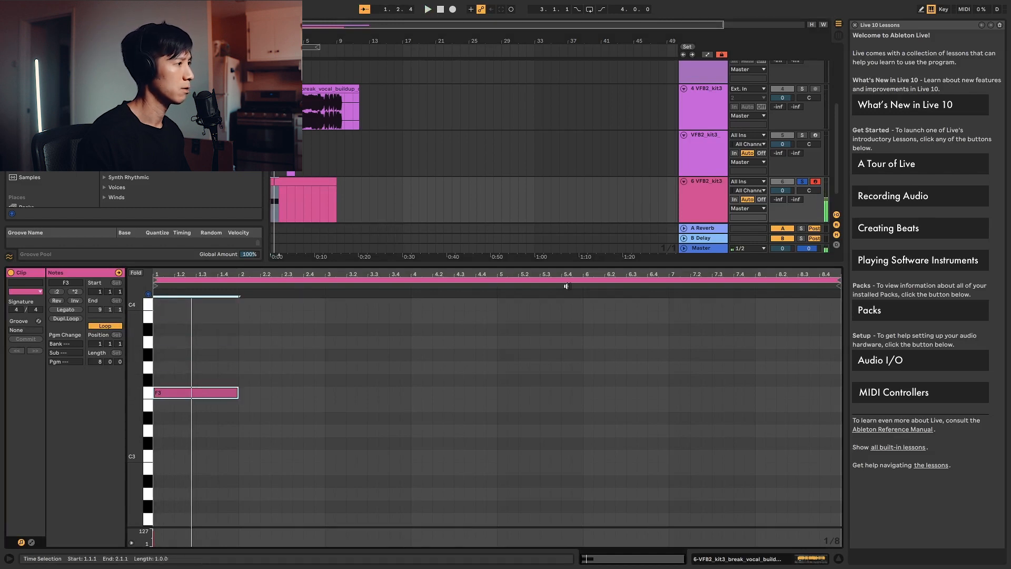
# Show the device chain of track 6 and list all browser results for EQ.
pyautogui.click(693, 201)
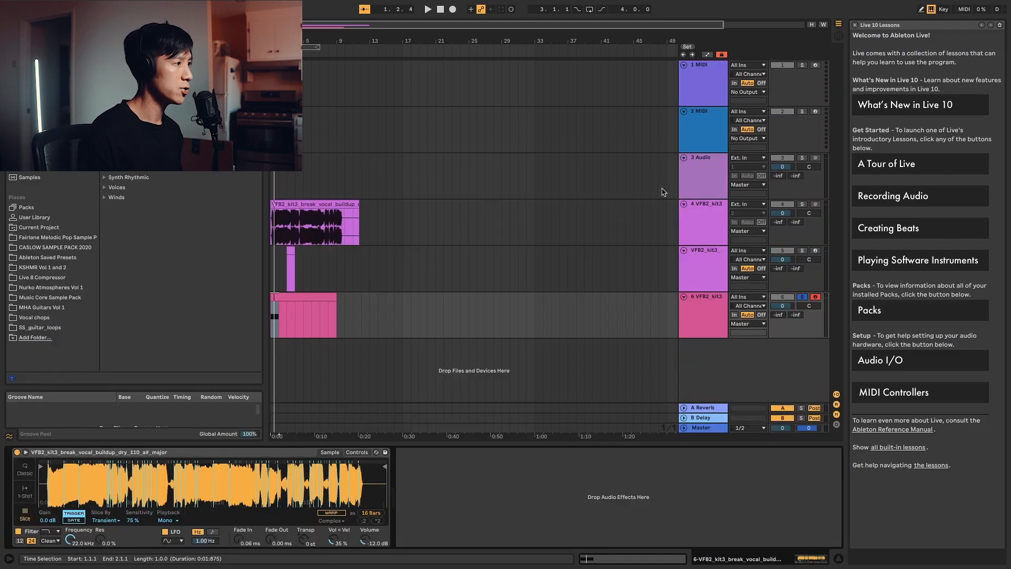
pyautogui.click(708, 212)
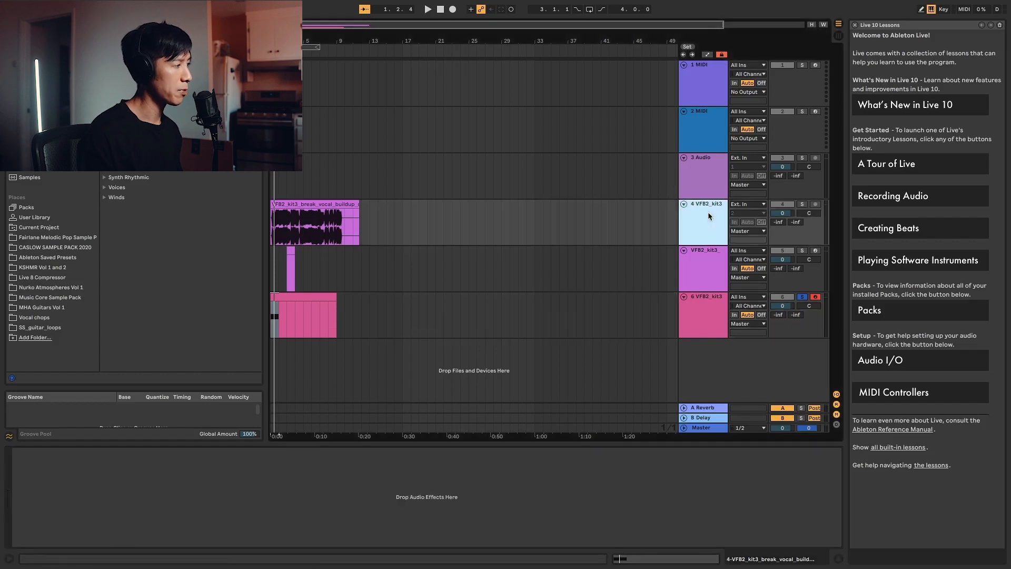
pyautogui.click(697, 308)
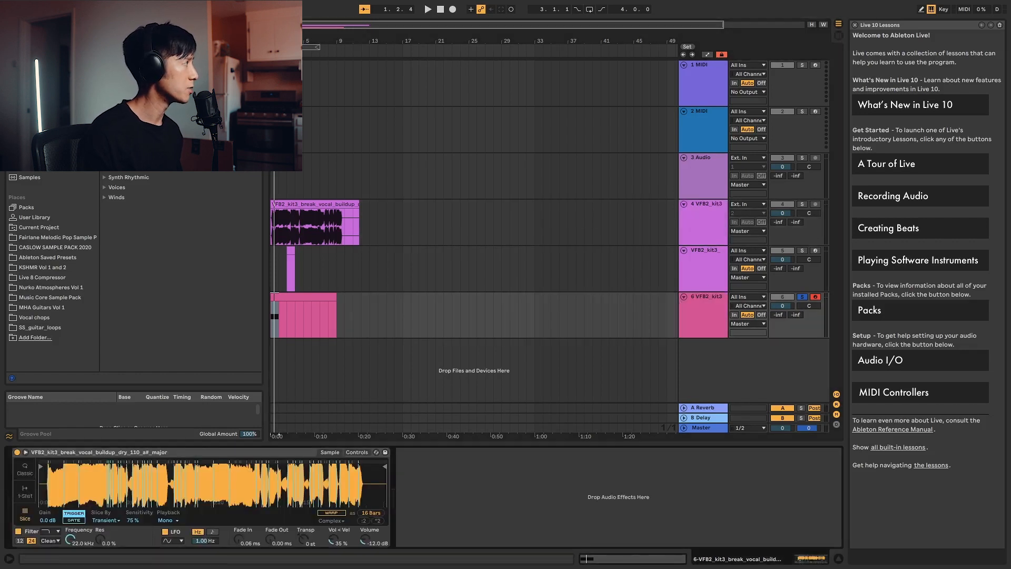
pyautogui.hotkey('ctrl', 'f')
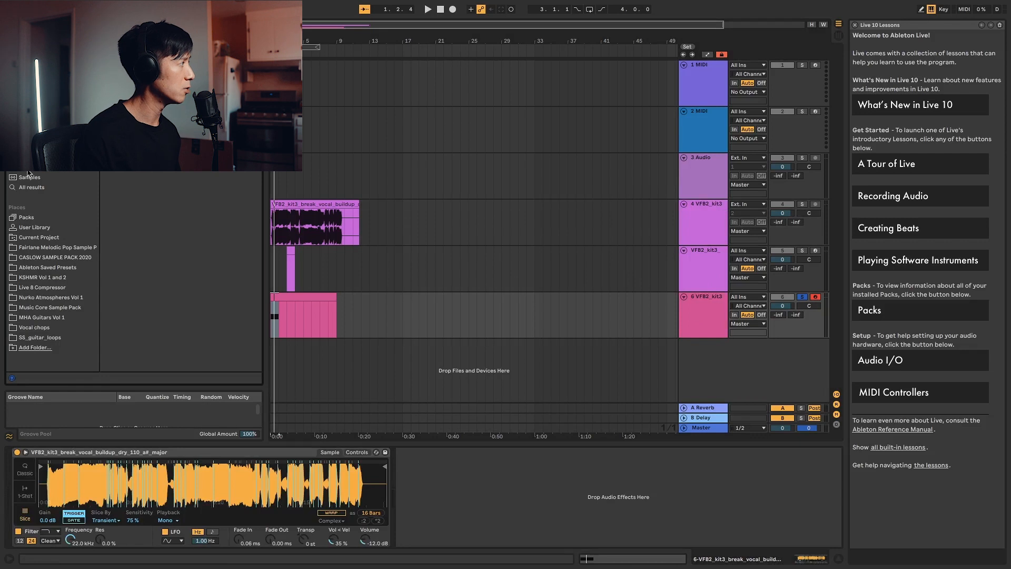
pyautogui.click(32, 187)
pyautogui.press('Down')
pyautogui.press('Return')
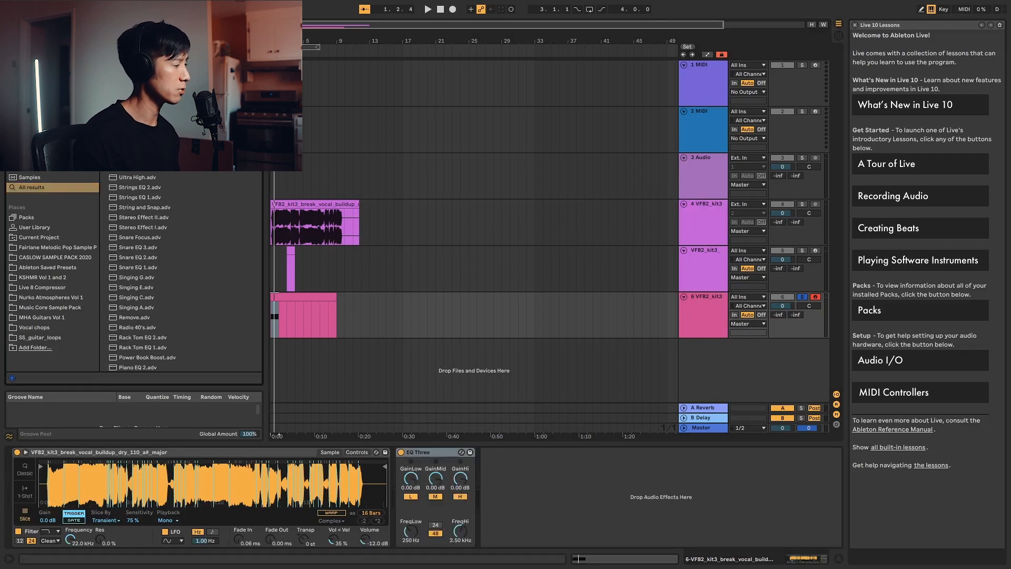
pyautogui.click(424, 456)
pyautogui.press('Delete')
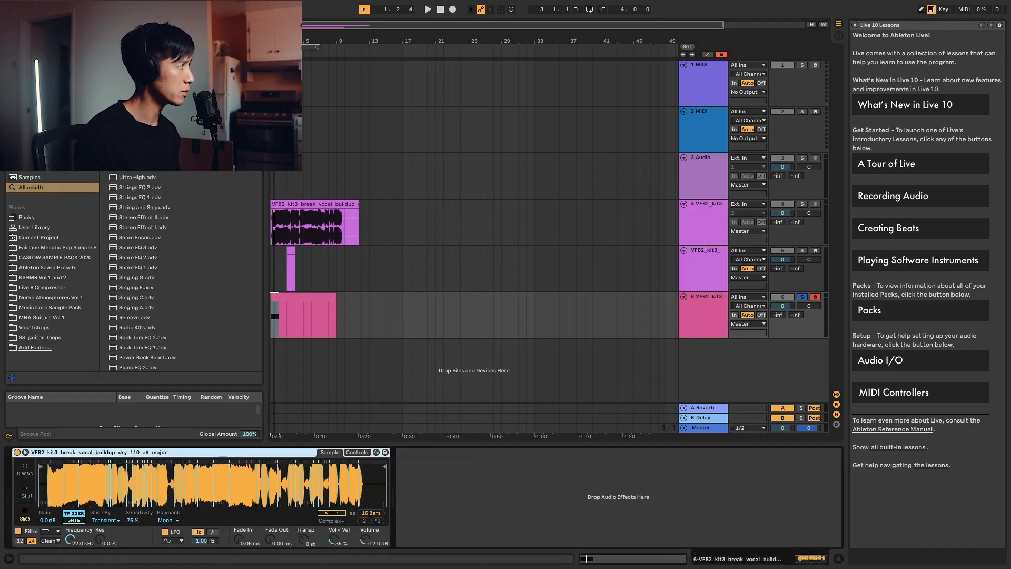
# Add an EQ Eight after the Simpler and make its first band a low-cut filter.
pyautogui.doubleClick(136, 47)
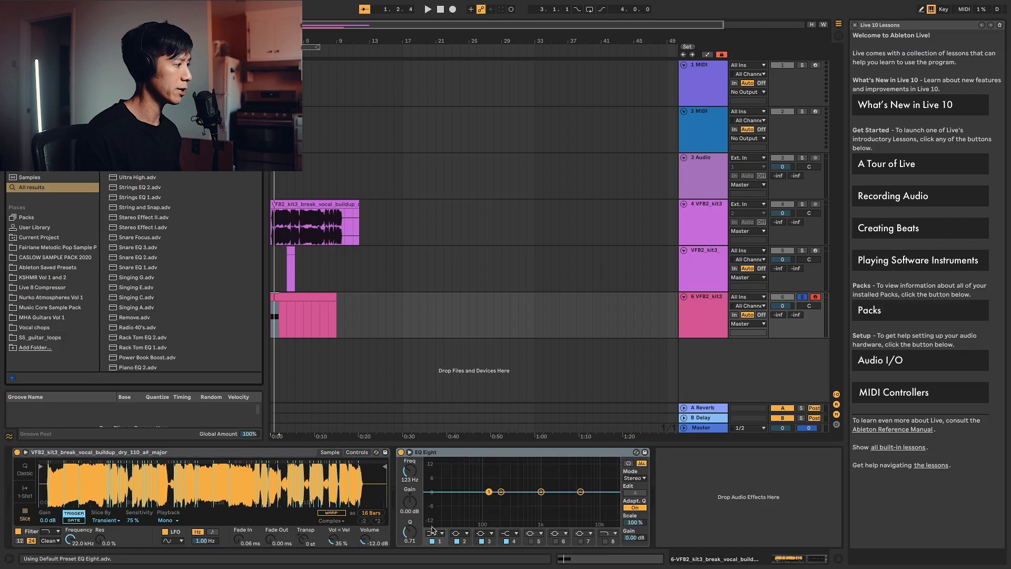
pyautogui.click(433, 532)
pyautogui.click(438, 472)
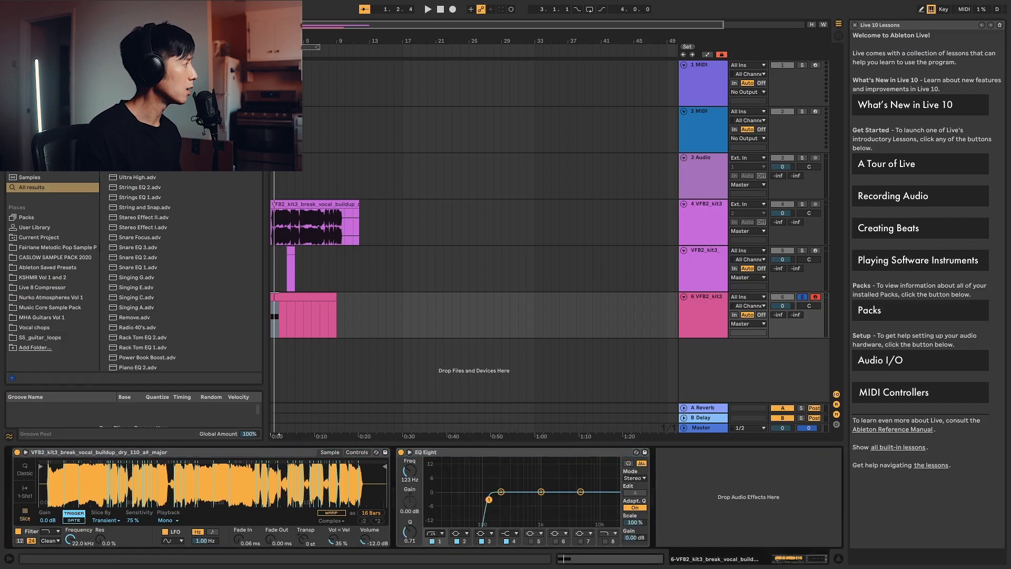
# Search the browser for "val" and add ValhallaVintageVerb after the EQ Eight on track 6.
pyautogui.press('super+f')
pyautogui.write('val')
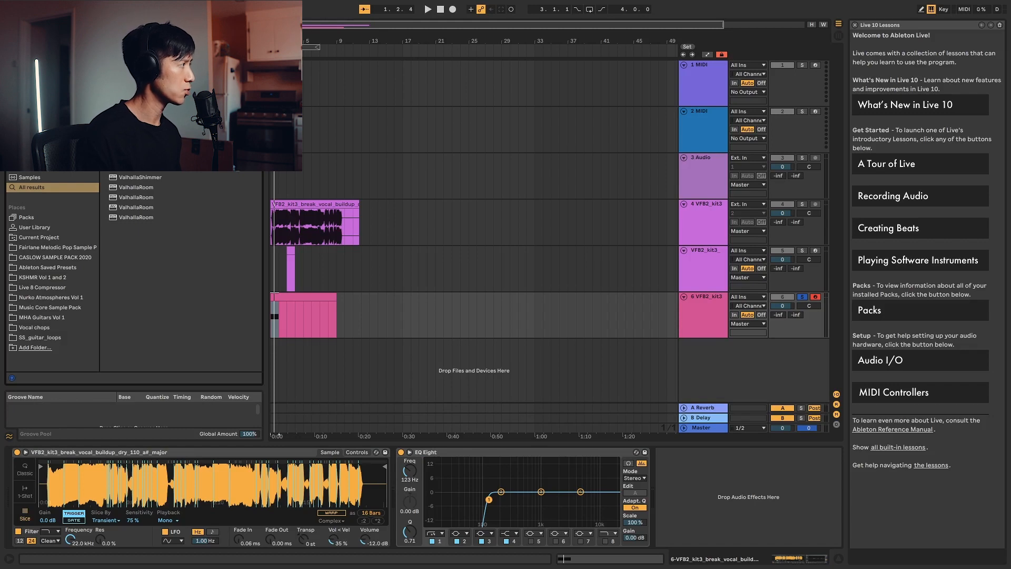
pyautogui.moveTo(539, 418); pyautogui.dragTo(718, 449)
# Set the reverb's mix to 25.5%, decay to 2.79 s, low cut to 220 Hz and color to NOW, and play the arrangement from bar 6.
pyautogui.moveTo(369, 241); pyautogui.dragTo(367, 346)
pyautogui.moveTo(422, 298); pyautogui.dragTo(433, 253)
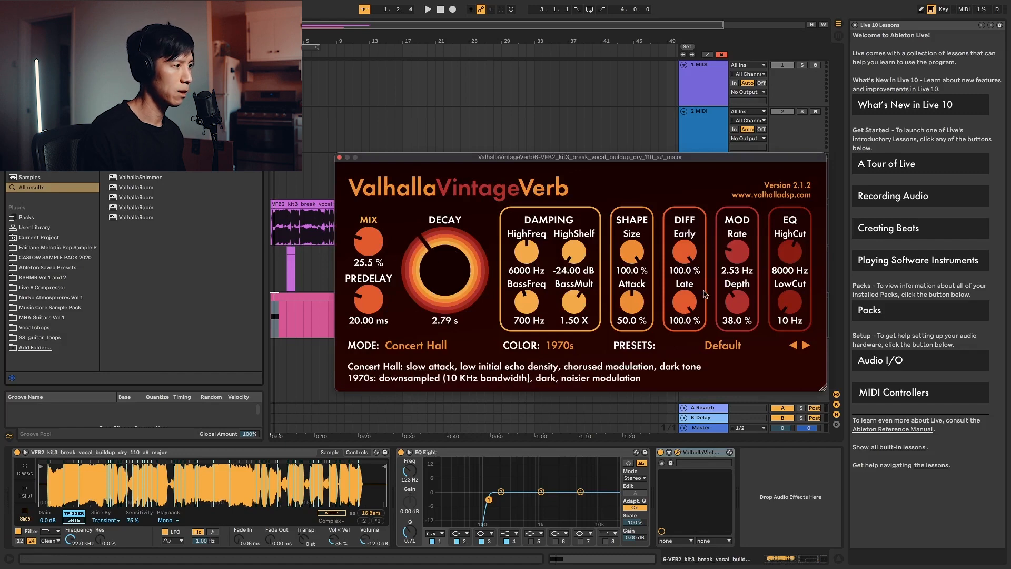
pyautogui.moveTo(793, 307); pyautogui.dragTo(793, 287)
pyautogui.click(560, 345)
pyautogui.click(568, 386)
pyautogui.click(332, 314)
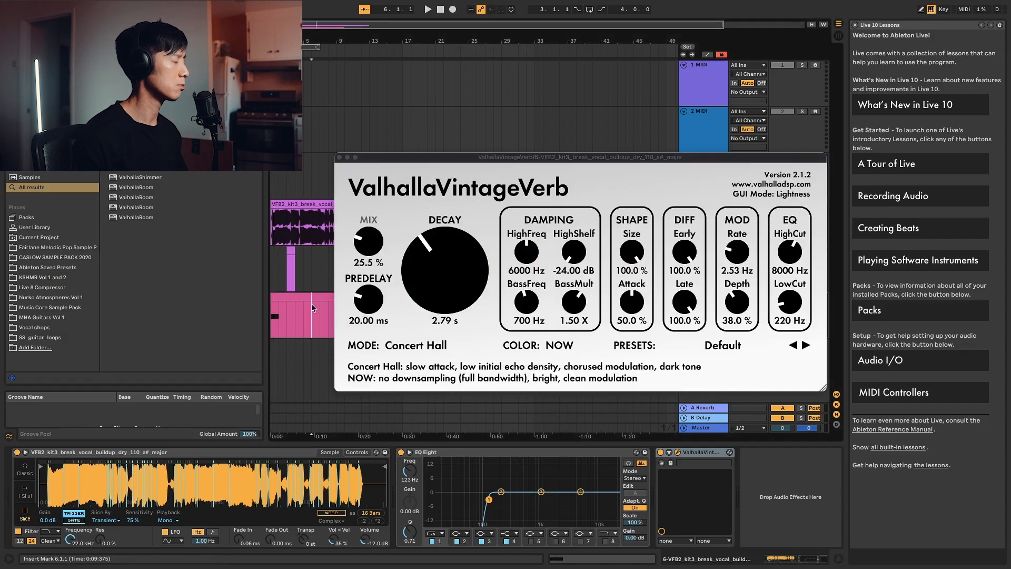
pyautogui.press('space')
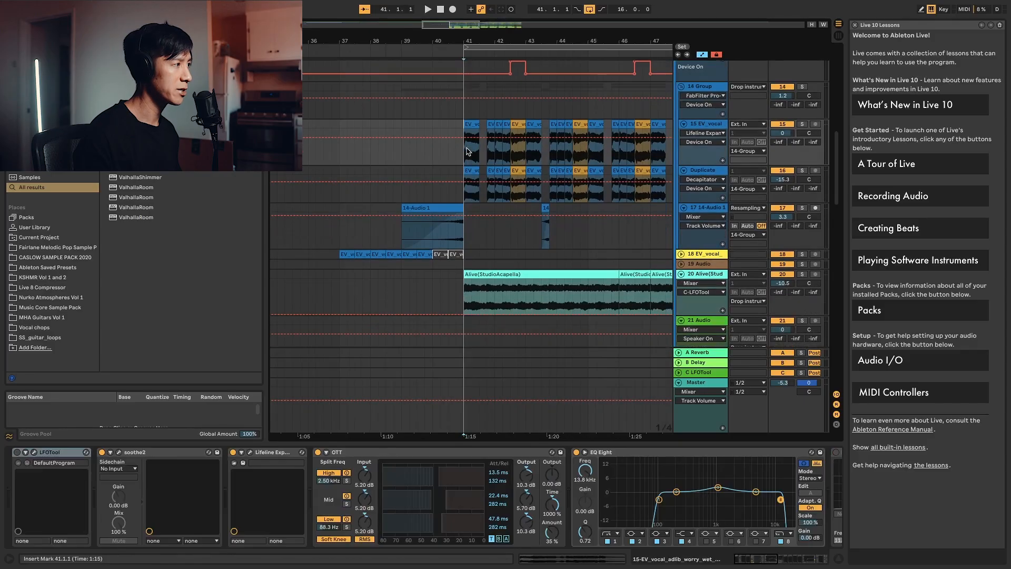
# Examine the chopped vocal clips on tracks 15 and 16, the Alive acapella and the source adlib clips on tracks 22 to 25.
pyautogui.scroll(-5, 468, 152)
pyautogui.scroll(4, 468, 152)
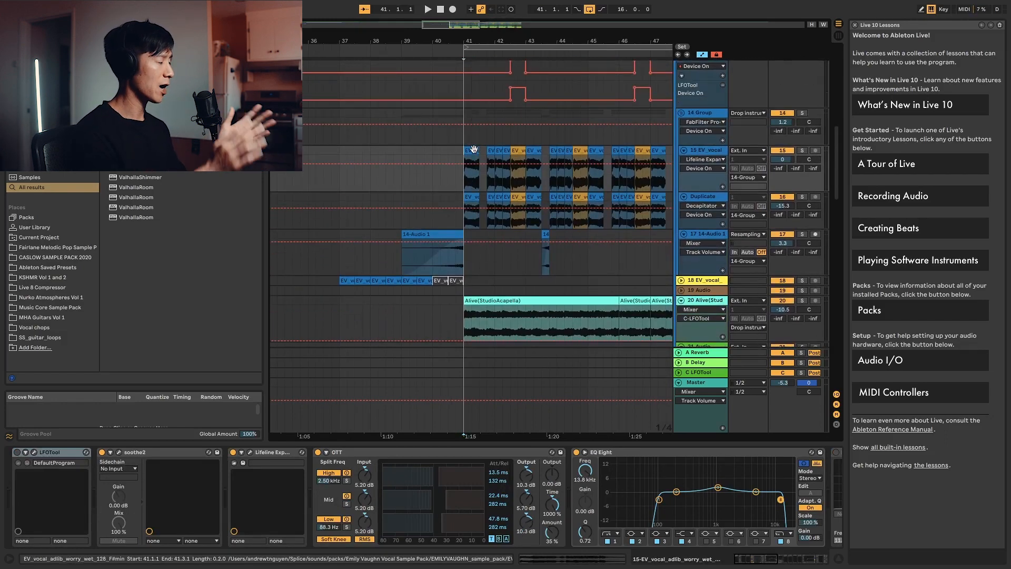
pyautogui.click(474, 151)
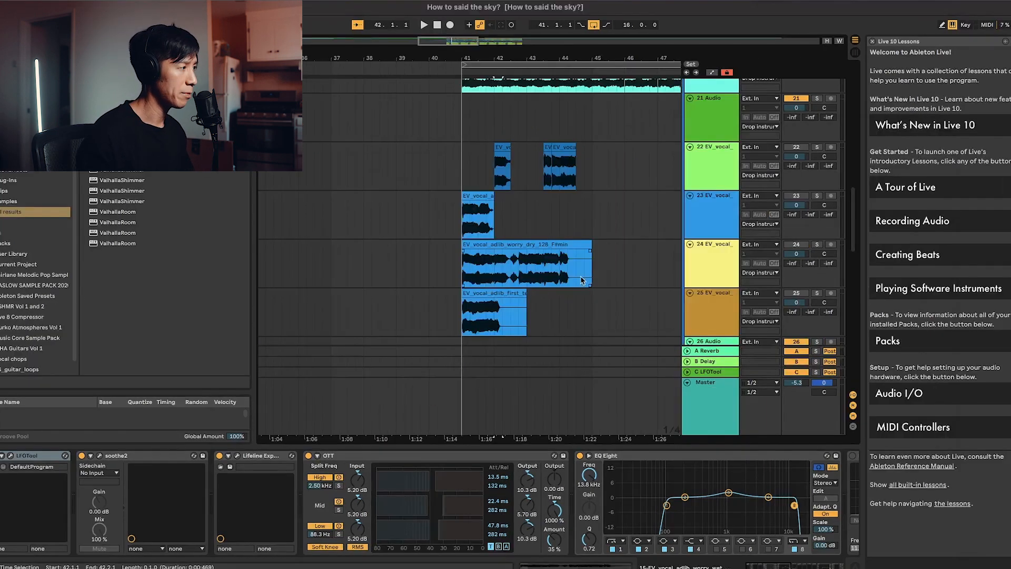
pyautogui.scroll(1, 580, 281)
pyautogui.scroll(-2, 580, 282)
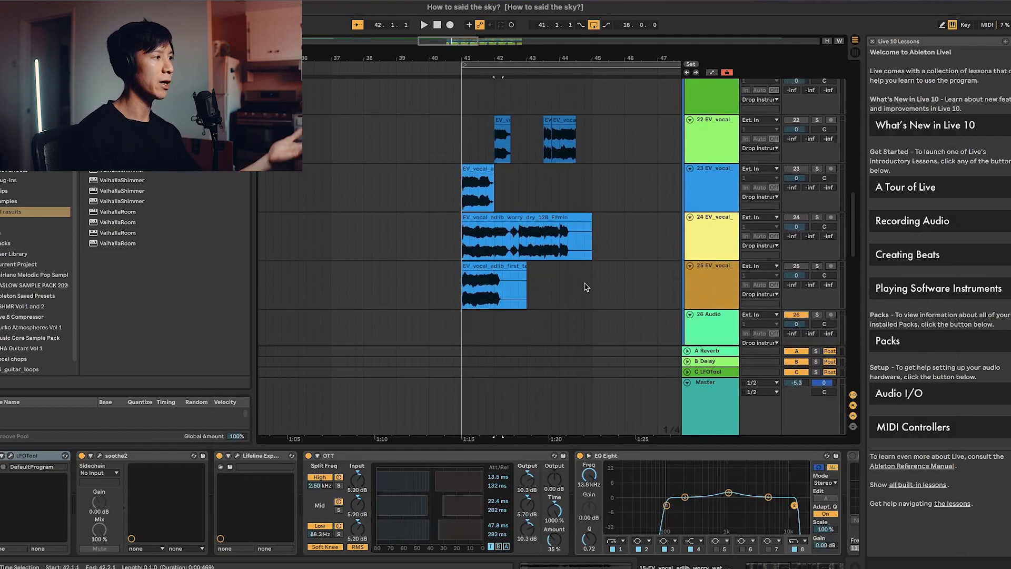
pyautogui.scroll(6, 586, 285)
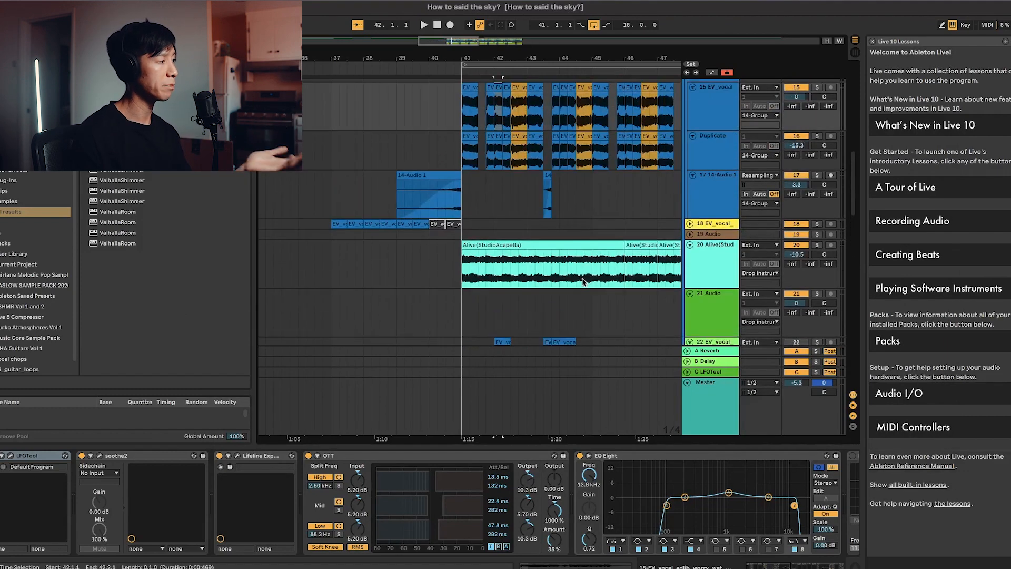
pyautogui.scroll(-3, 584, 282)
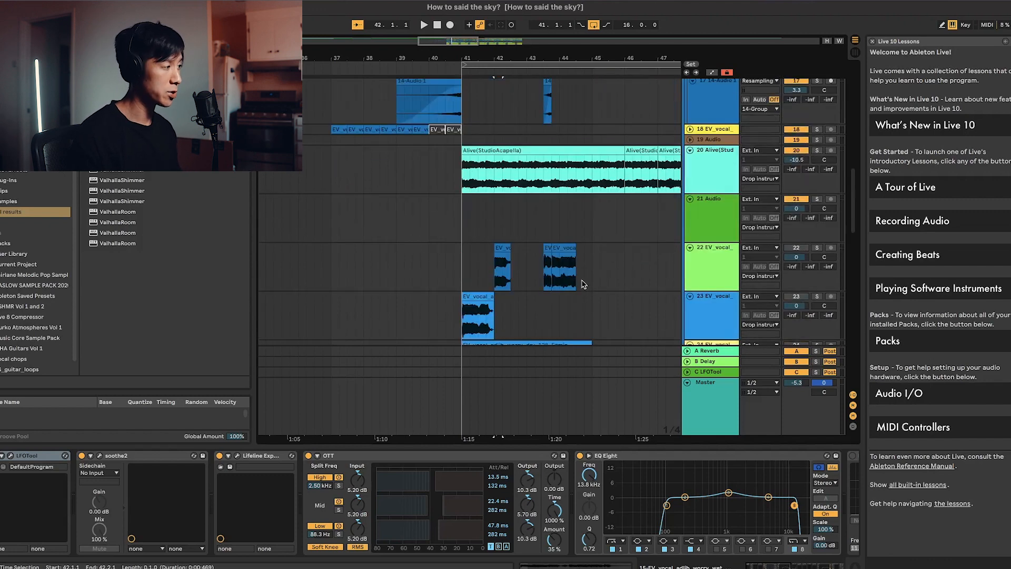
pyautogui.scroll(-2, 583, 283)
pyautogui.scroll(-2, 583, 283)
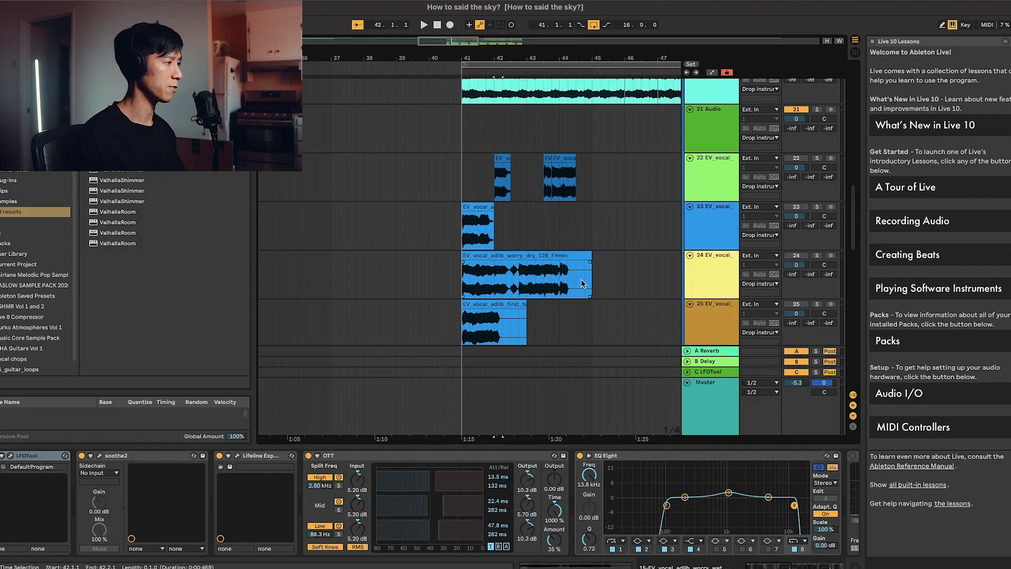
pyautogui.scroll(5, 578, 278)
pyautogui.scroll(-3, 577, 274)
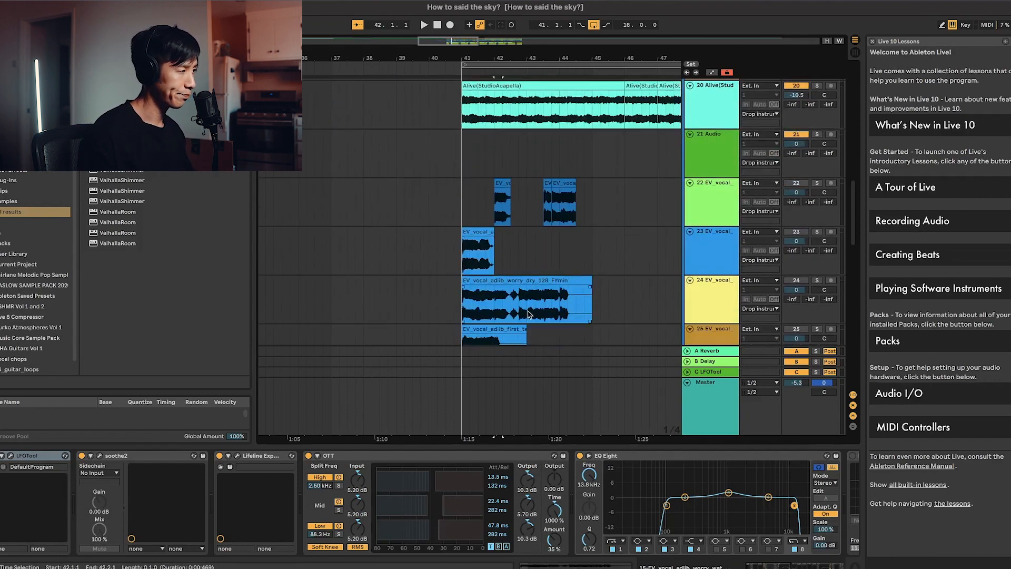
pyautogui.click(480, 276)
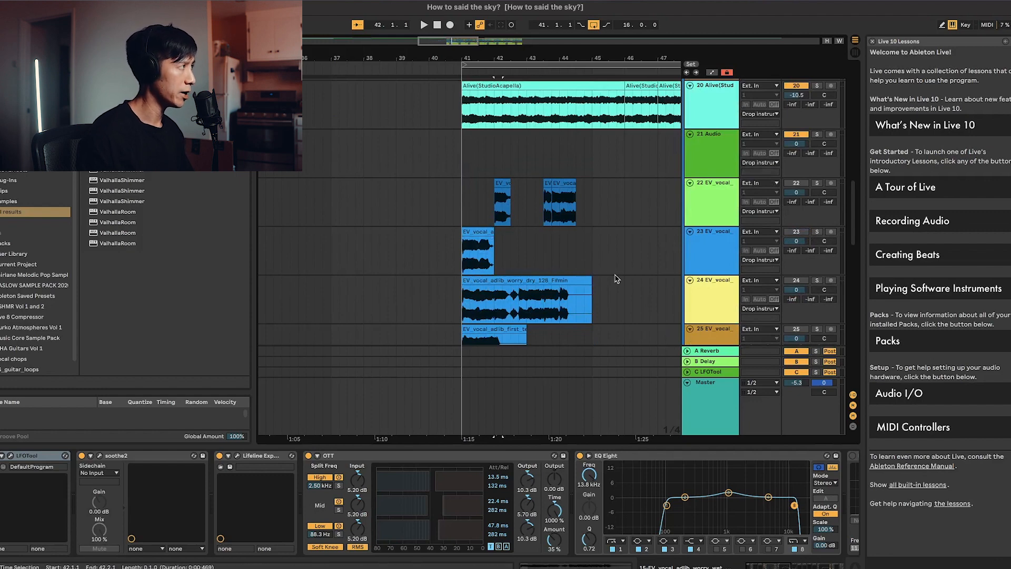
pyautogui.scroll(1, 590, 287)
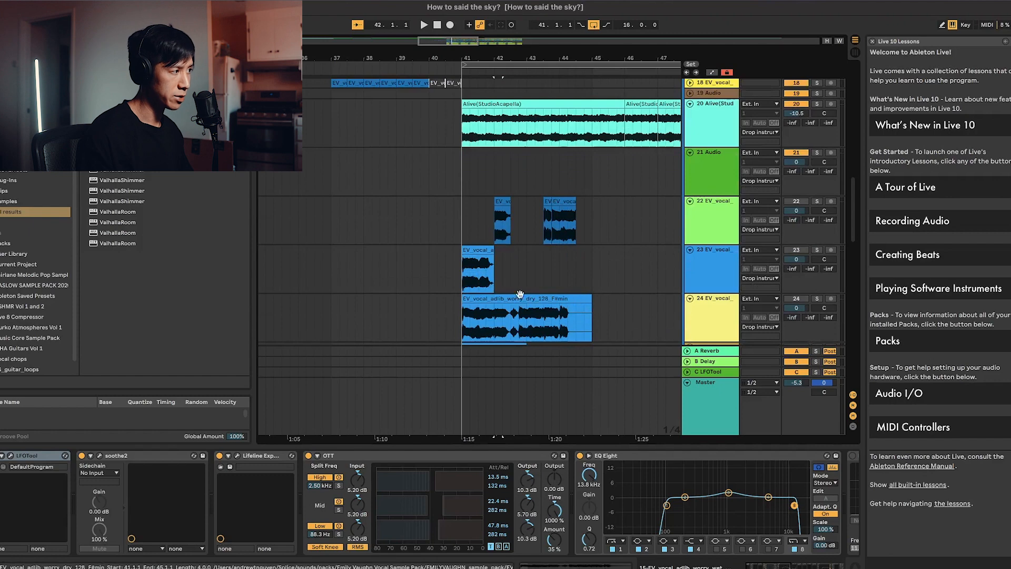
# Switch to the Splice app to view its sample search results.
pyautogui.press('super+Tab')
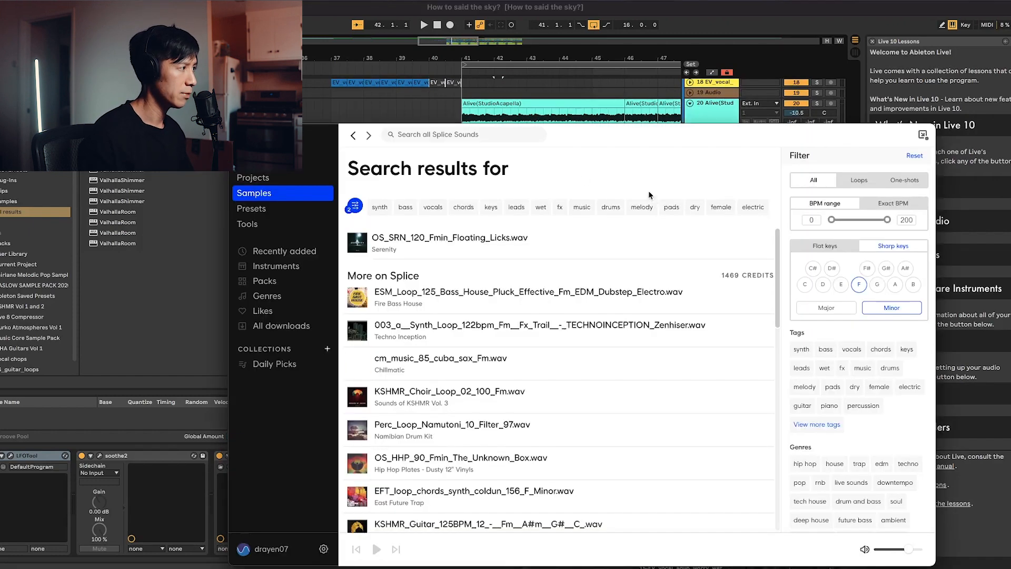
# Filter the Splice sample results to F# minor and move the Splice window clear of the arrangement's empty area.
pyautogui.click(866, 268)
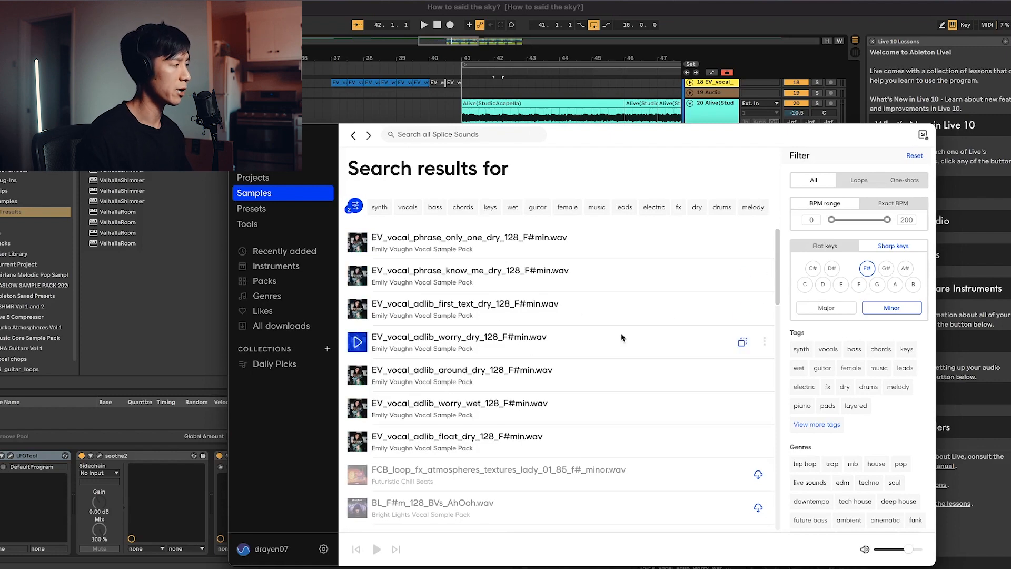
pyautogui.moveTo(574, 135); pyautogui.dragTo(716, 107)
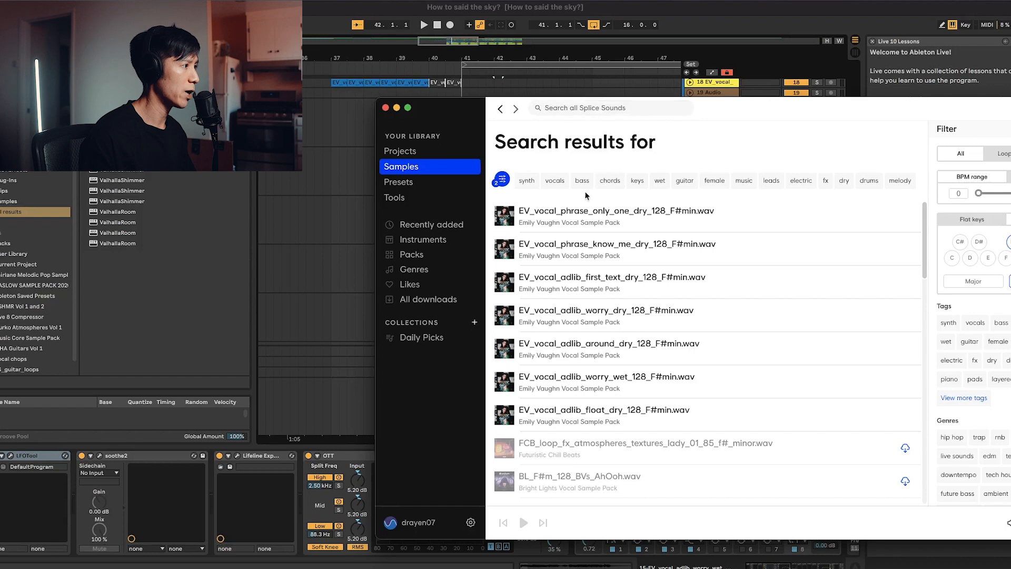
# Add the know_me, only_one, first_text and worry dry vocal samples from Splice to tracks 22, 23, 24 and 21 before bar 41.
pyautogui.moveTo(580, 247); pyautogui.dragTo(293, 230)
pyautogui.moveTo(538, 219); pyautogui.dragTo(298, 258)
pyautogui.moveTo(562, 277); pyautogui.dragTo(285, 315)
pyautogui.moveTo(562, 314); pyautogui.dragTo(322, 160)
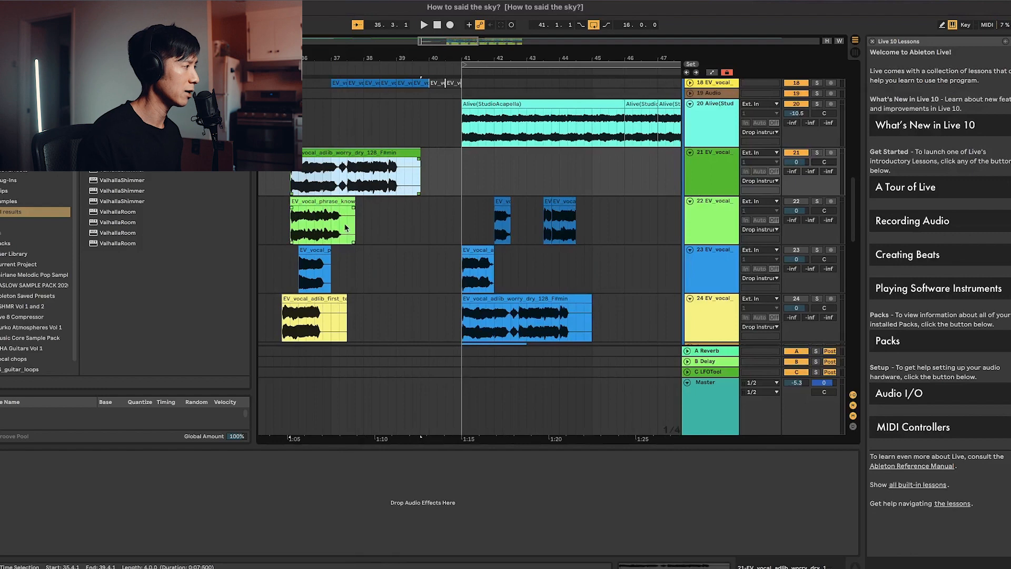
# Select the four added vocal samples across tracks 21 to 24 and delete them.
pyautogui.scroll(-1, 354, 218)
pyautogui.keyDown('shift'); pyautogui.click(334, 277); pyautogui.keyUp('shift')
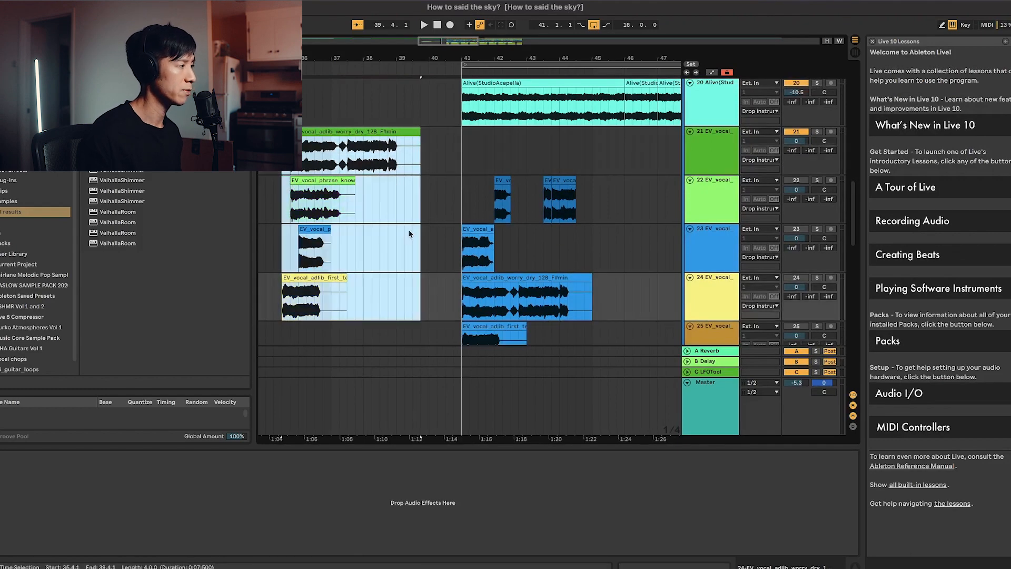
pyautogui.scroll(2, 409, 233)
pyautogui.scroll(-2, 412, 230)
pyautogui.scroll(4, 411, 231)
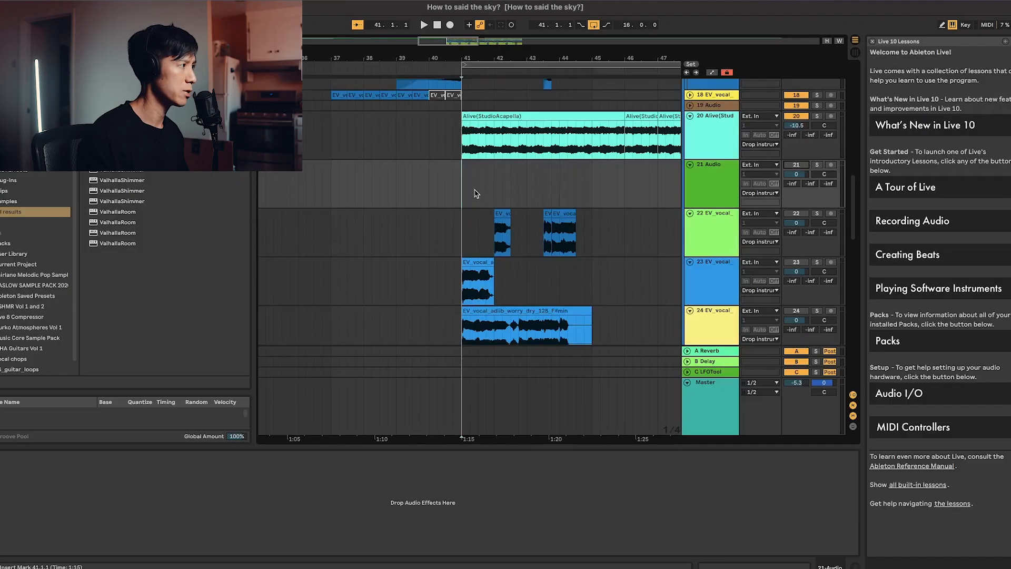
# Activate track 24, play its worry dry adlib from bar 41 and open the clip's waveform.
pyautogui.press('space')
pyautogui.scroll(-3, 580, 206)
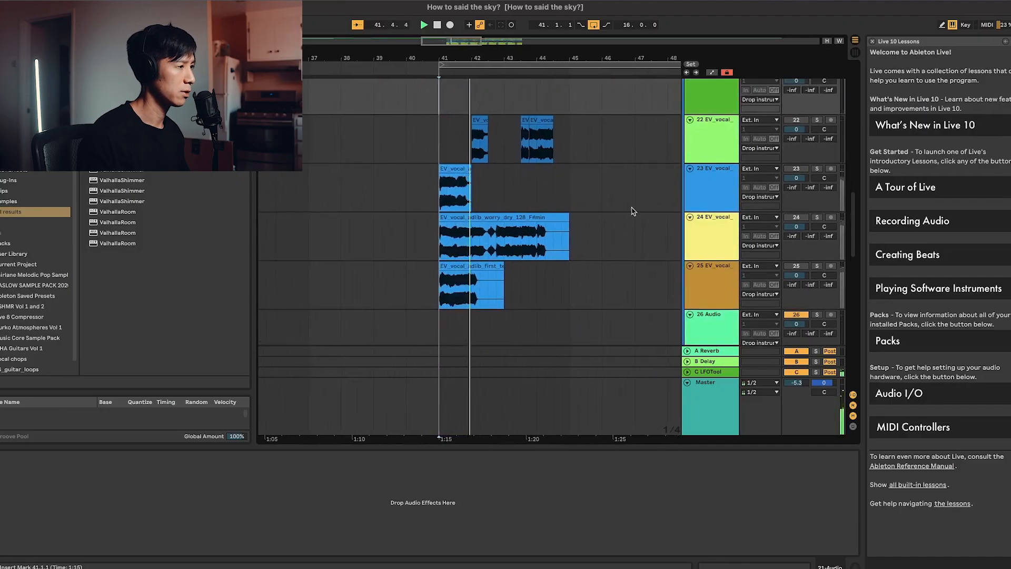
pyautogui.scroll(1, 613, 207)
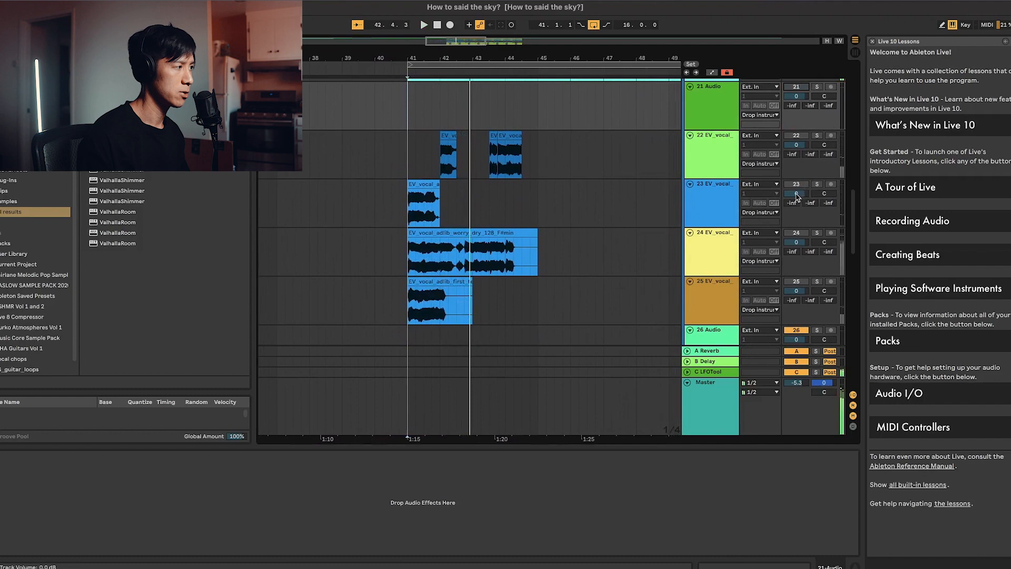
pyautogui.click(795, 234)
pyautogui.press('space')
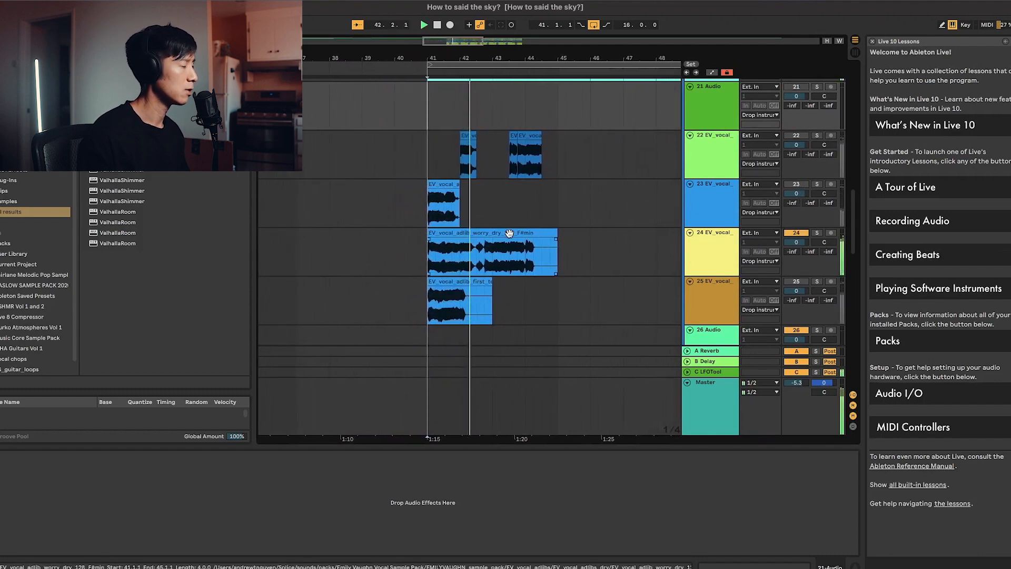
pyautogui.click(507, 232)
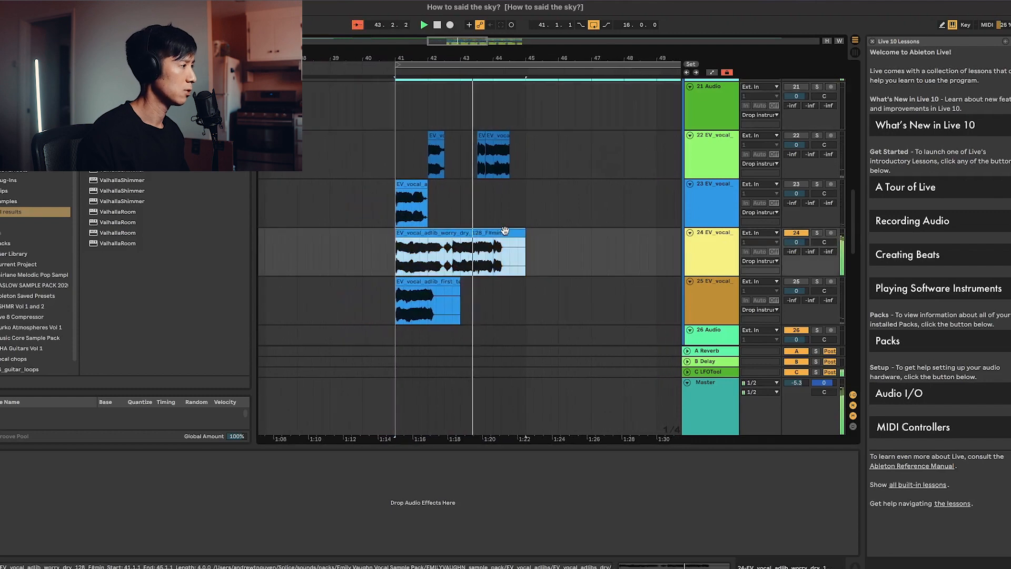
pyautogui.doubleClick(505, 233)
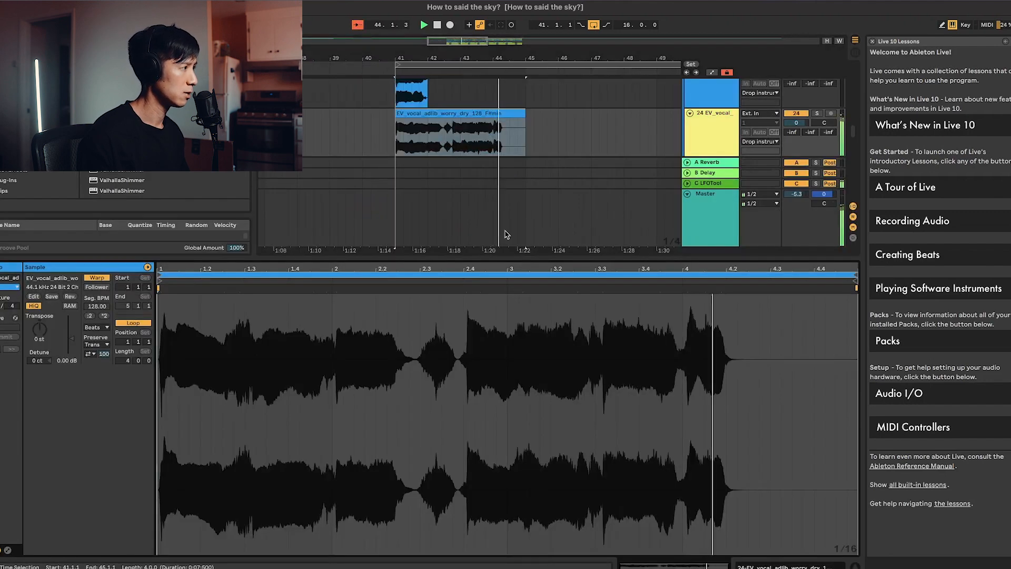
# Stop playback and shrink the clip view so the arrangement shows tracks 22 to 26.
pyautogui.click(575, 150)
pyautogui.press('space')
pyautogui.scroll(2, 511, 149)
pyautogui.click(501, 143)
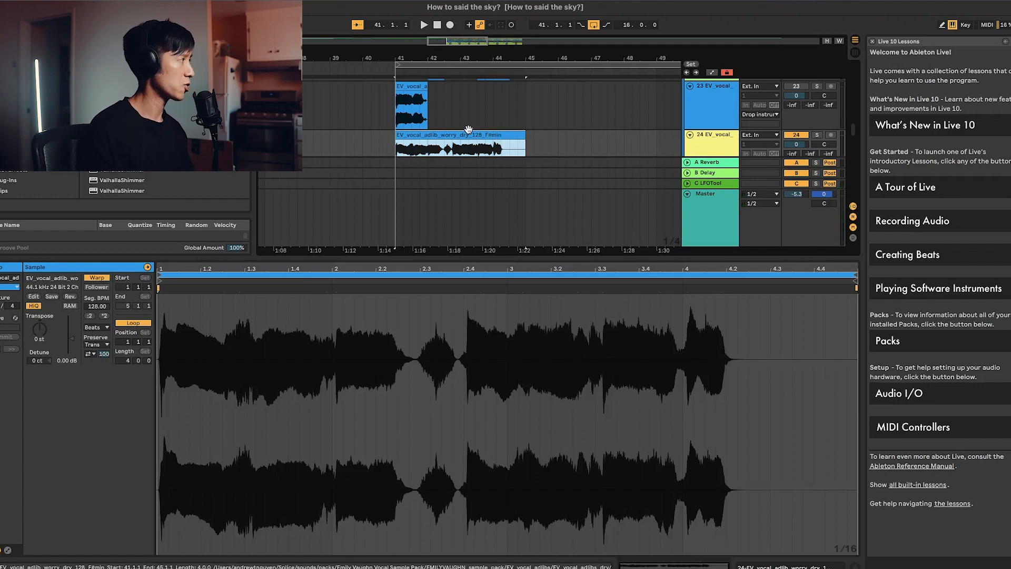
pyautogui.scroll(3, 471, 151)
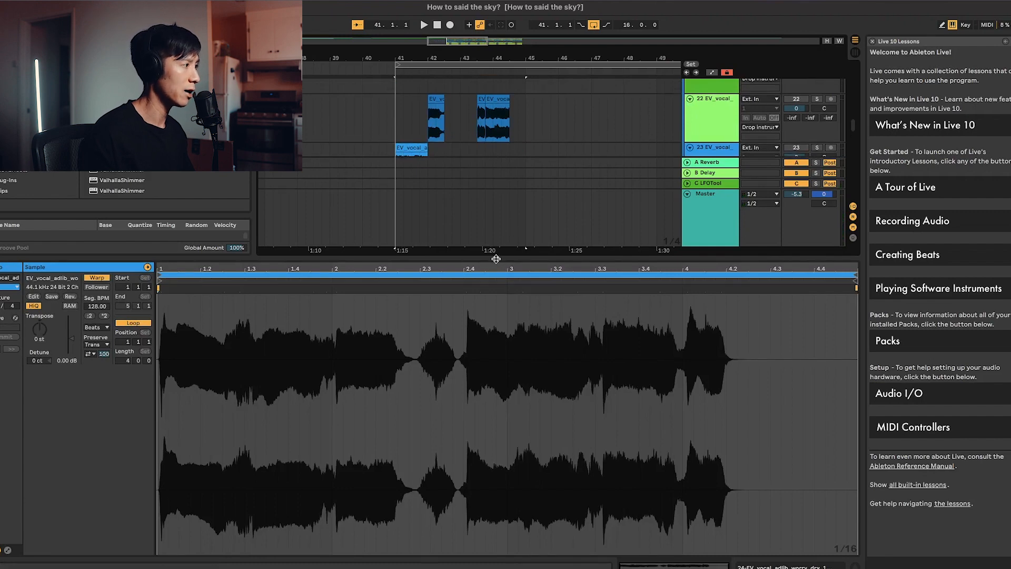
pyautogui.moveTo(496, 259); pyautogui.dragTo(495, 417)
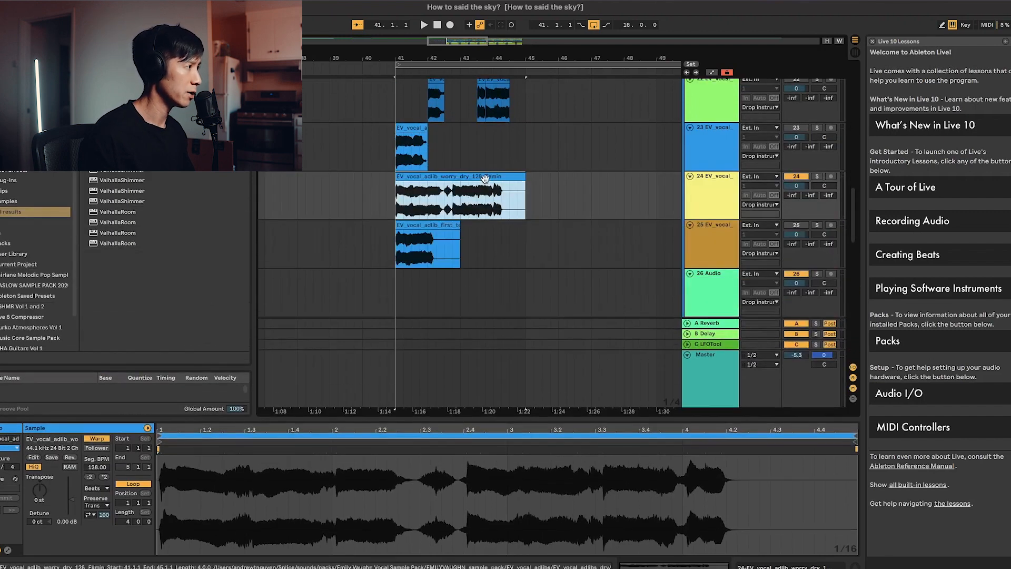
pyautogui.click(500, 177)
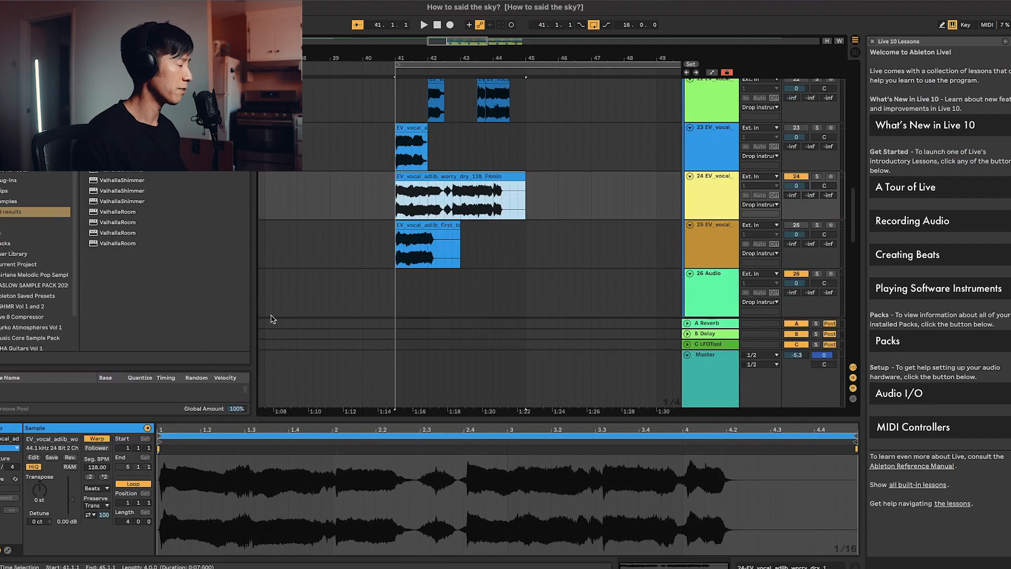
# Audition the first_text adlib on track 25 and the clip on track 23, activating only the track being heard.
pyautogui.click(400, 233)
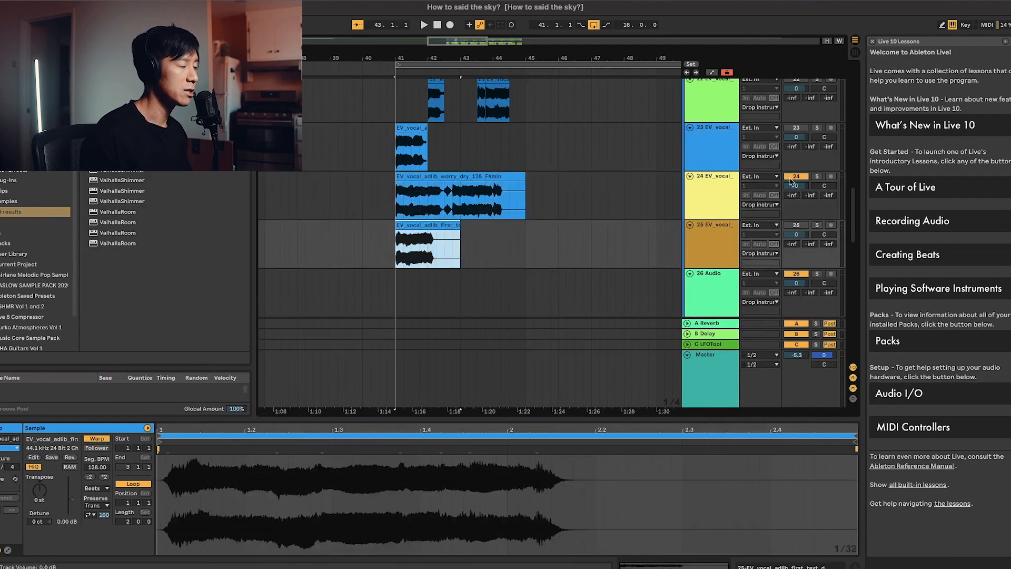
pyautogui.click(799, 178)
pyautogui.click(795, 225)
pyautogui.press('space')
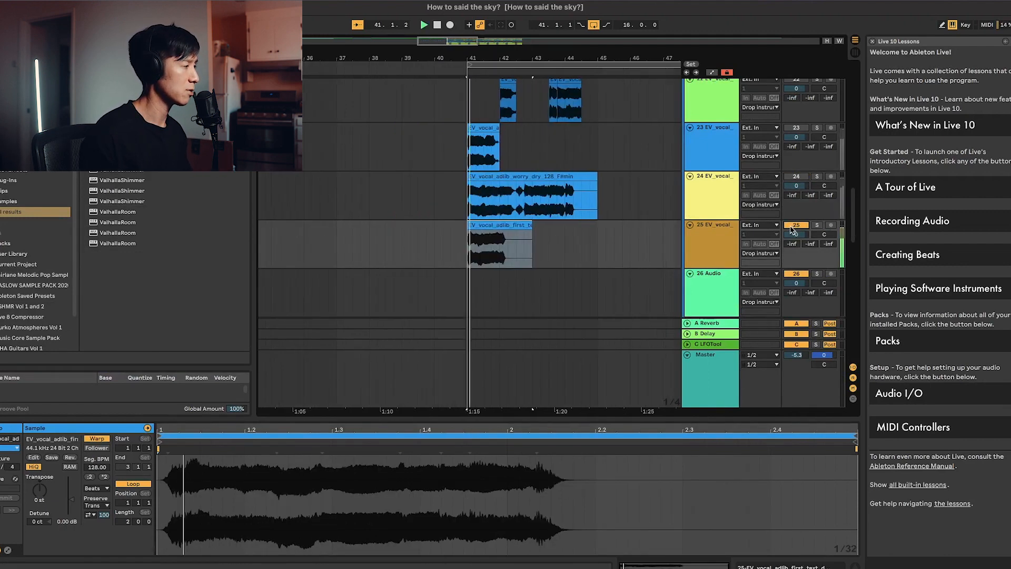
pyautogui.scroll(1, 662, 211)
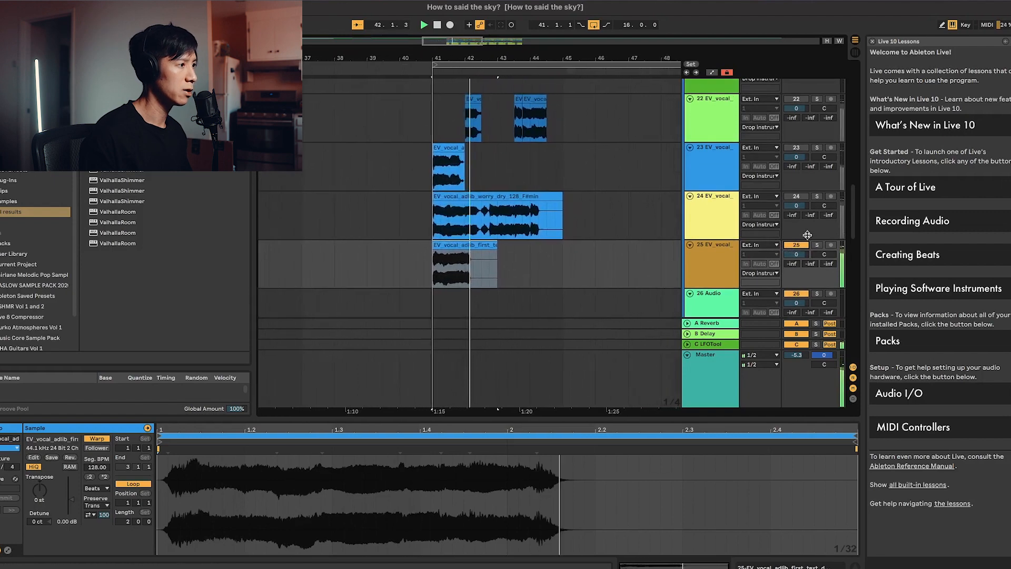
pyautogui.click(796, 148)
pyautogui.scroll(1, 798, 179)
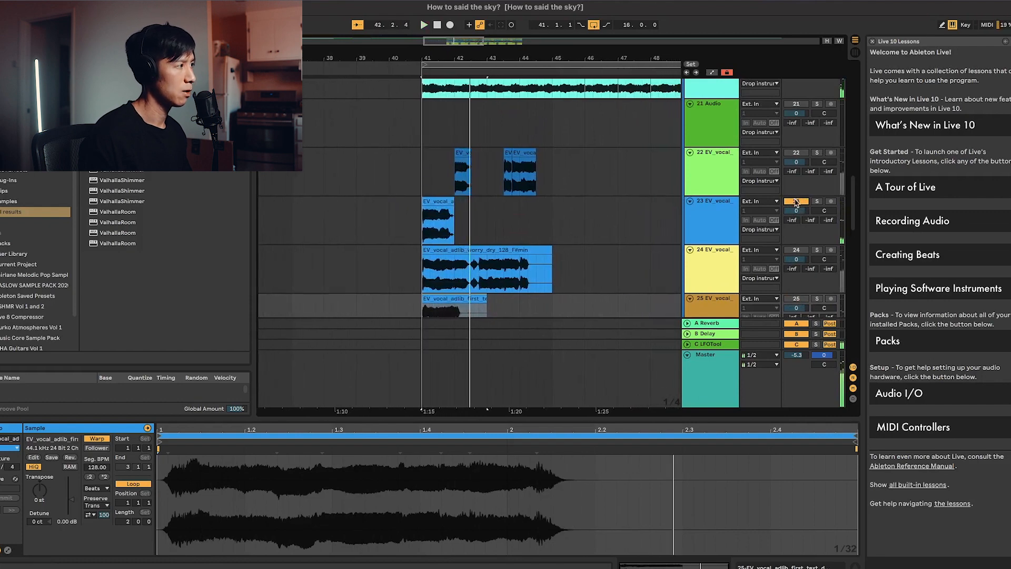
# Duplicate the vocal chop track 15 and delete the stray MIDI track below the copy.
pyautogui.scroll(5, 444, 167)
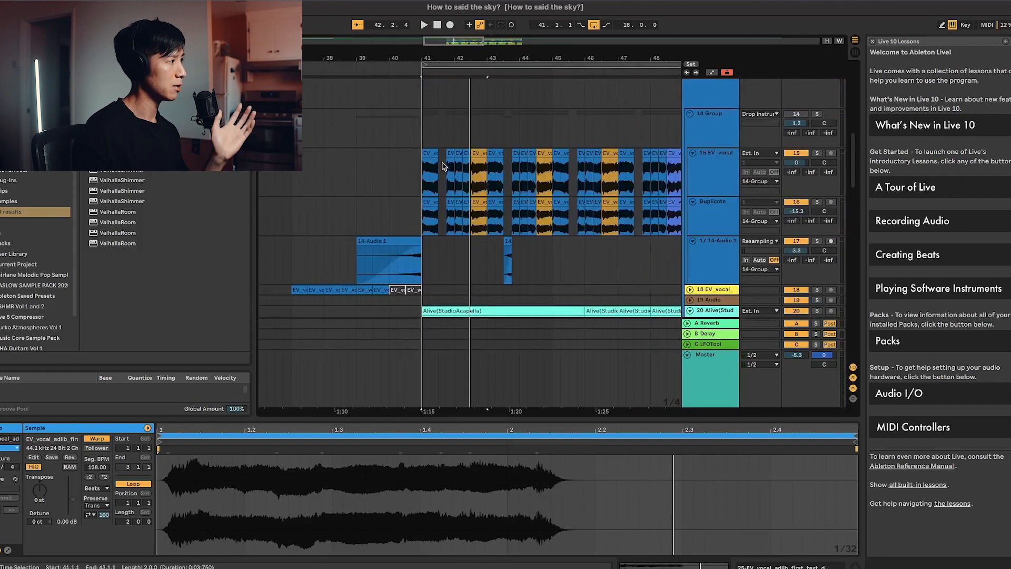
pyautogui.click(435, 154)
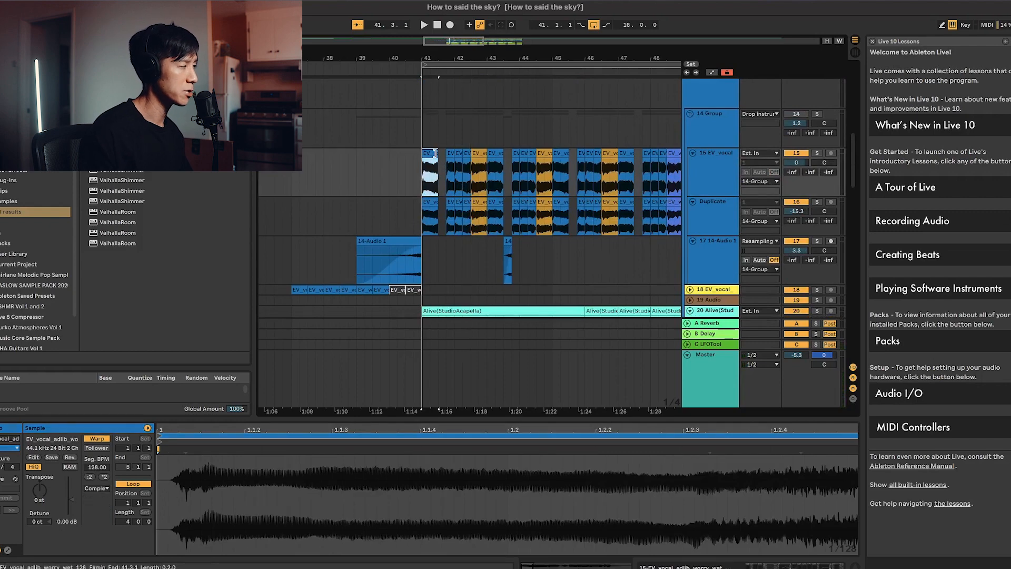
pyautogui.rightClick(710, 190)
pyautogui.click(708, 182)
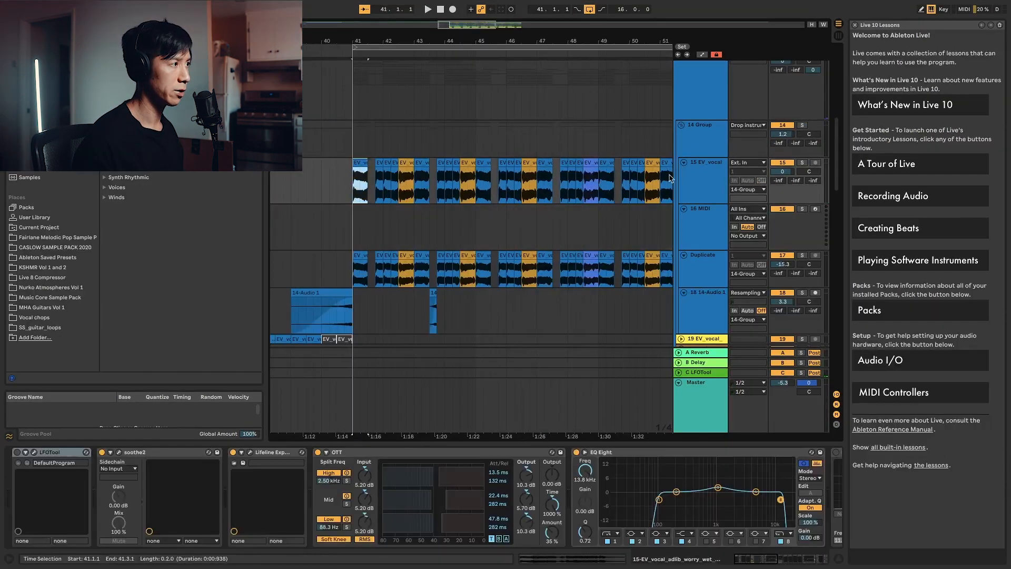
pyautogui.click(703, 190)
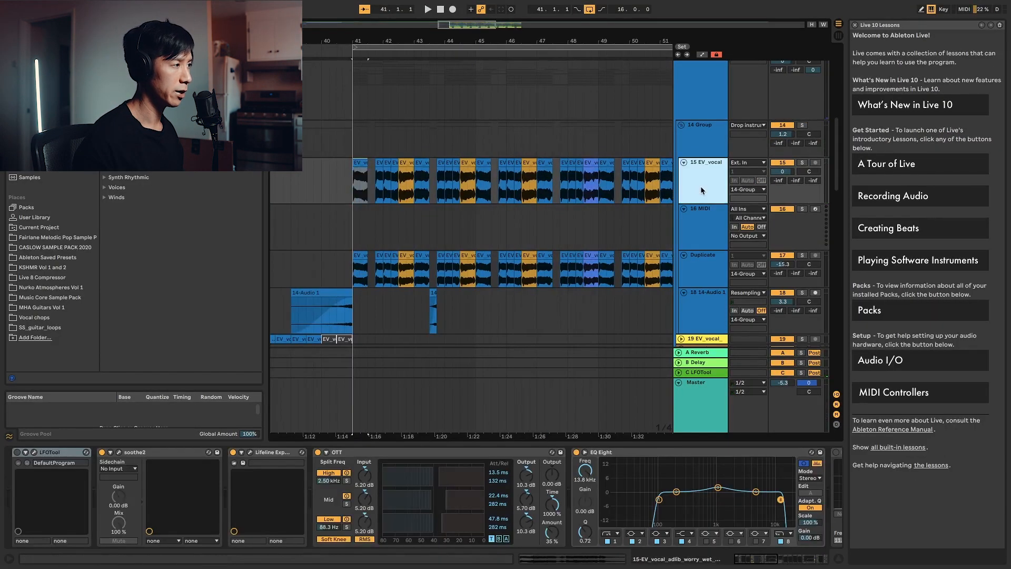
pyautogui.rightClick(704, 189)
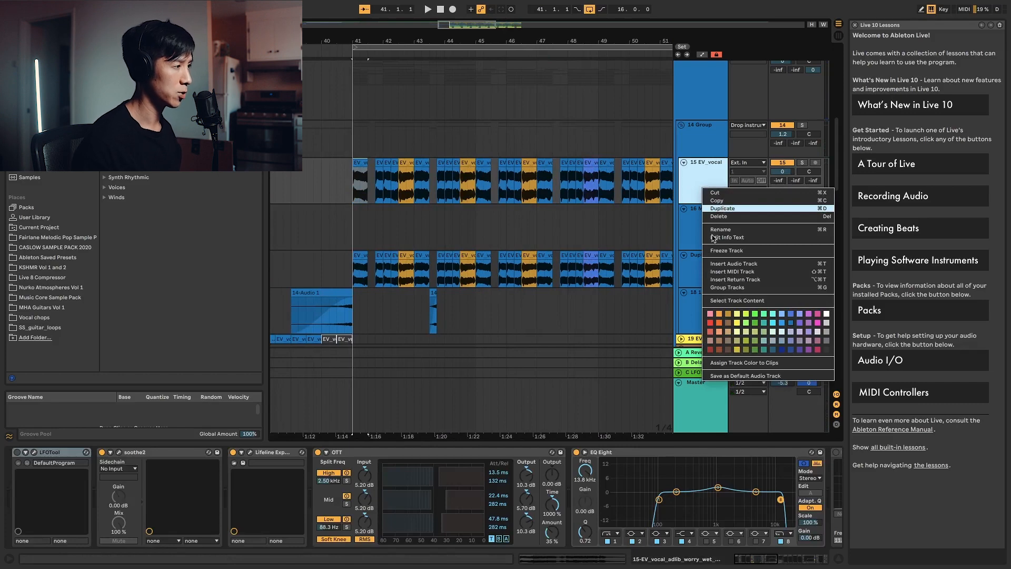
pyautogui.click(702, 264)
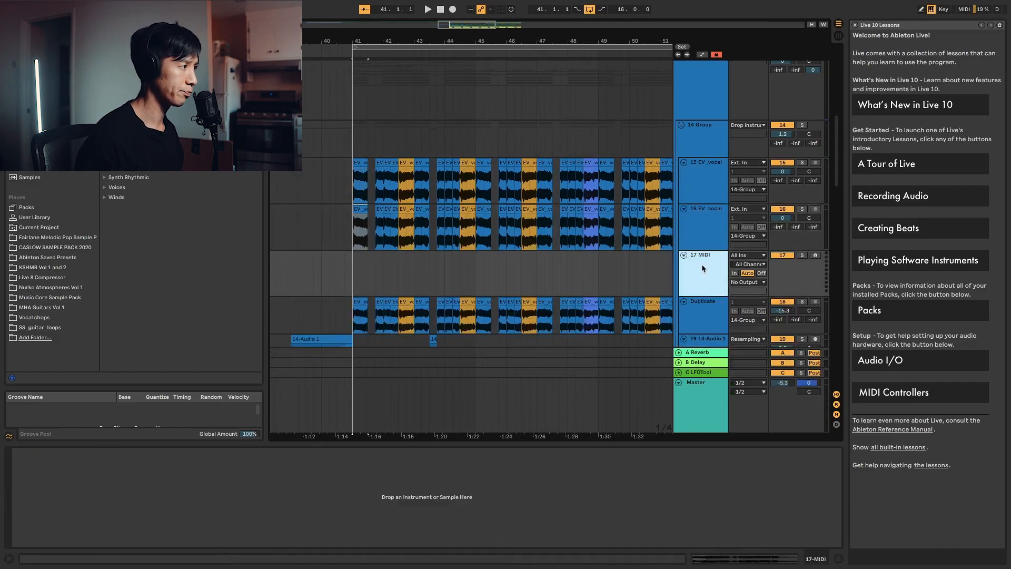
pyautogui.press('Delete')
# Solo the duplicated track 16, extend its first worry wet clip to 45.2.1 and play it from bar 41.
pyautogui.click(802, 210)
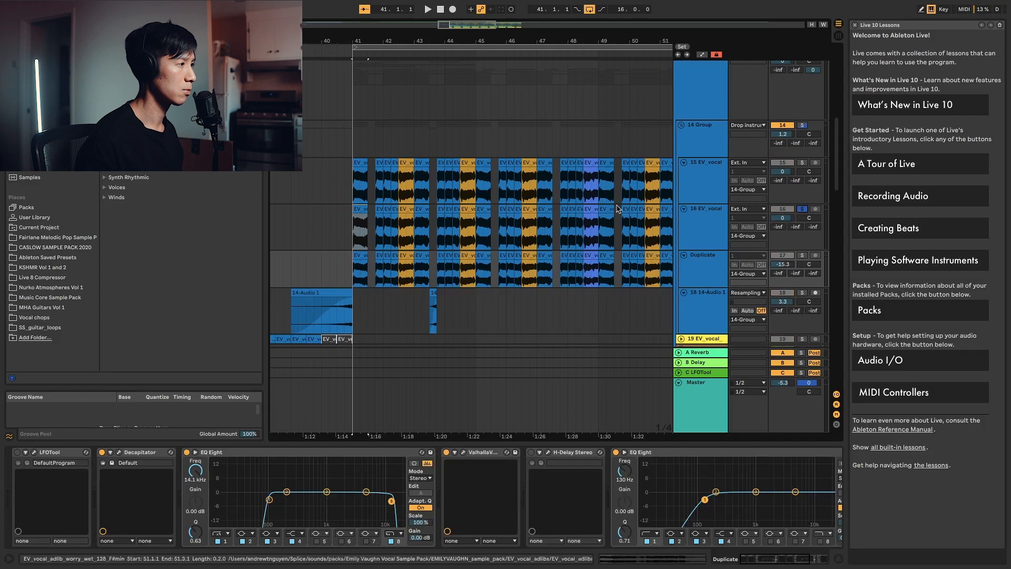
pyautogui.click(363, 210)
pyautogui.moveTo(363, 209); pyautogui.dragTo(483, 209)
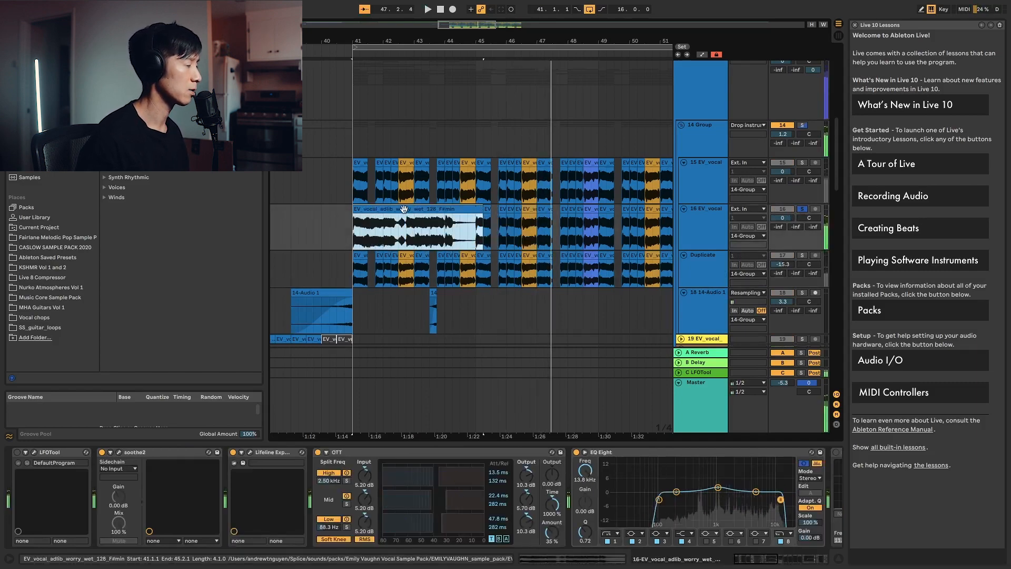
pyautogui.press('space')
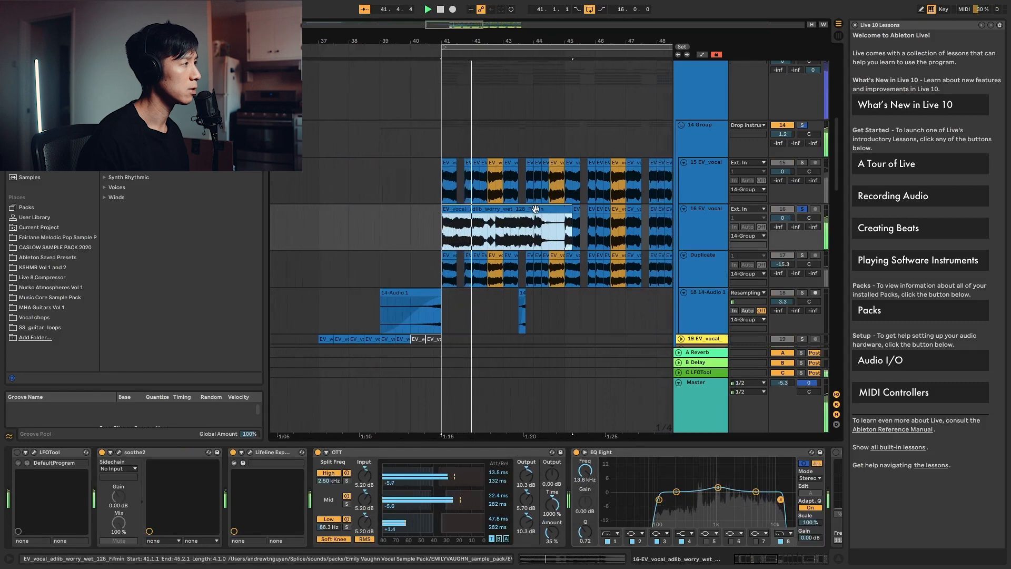
pyautogui.press('space')
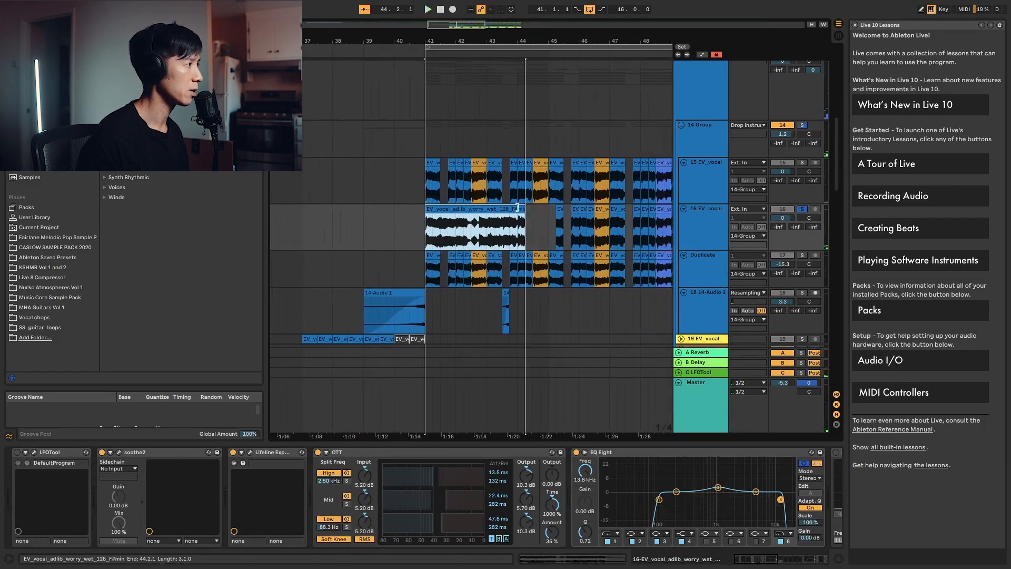
pyautogui.press('space')
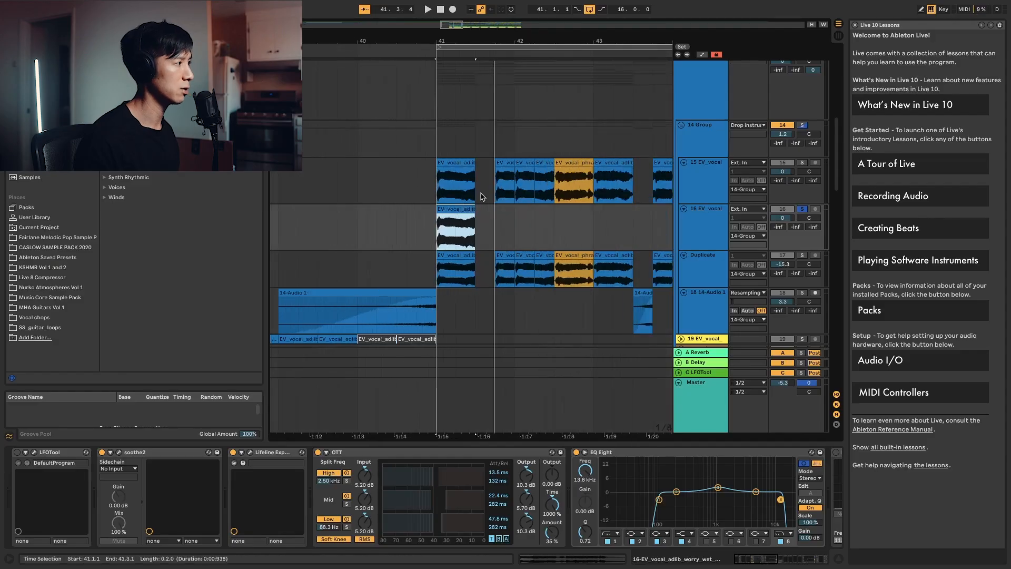
# Copy the short chops between the first chop and the orange phrase from track 15 onto track 16, playing them back.
pyautogui.hscroll(2, 511, 169)
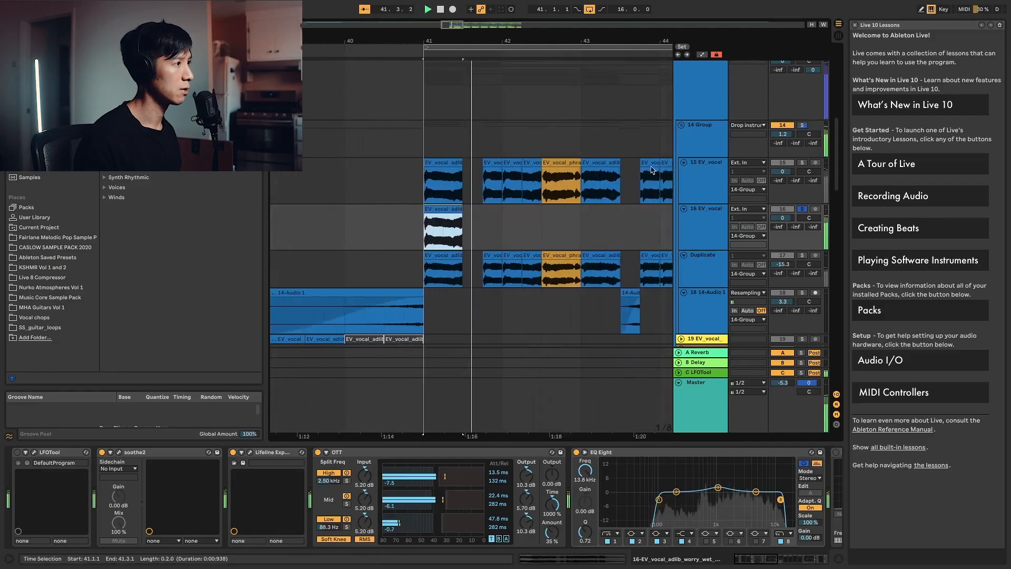
pyautogui.moveTo(490, 163); pyautogui.dragTo(489, 213)
pyautogui.press('space')
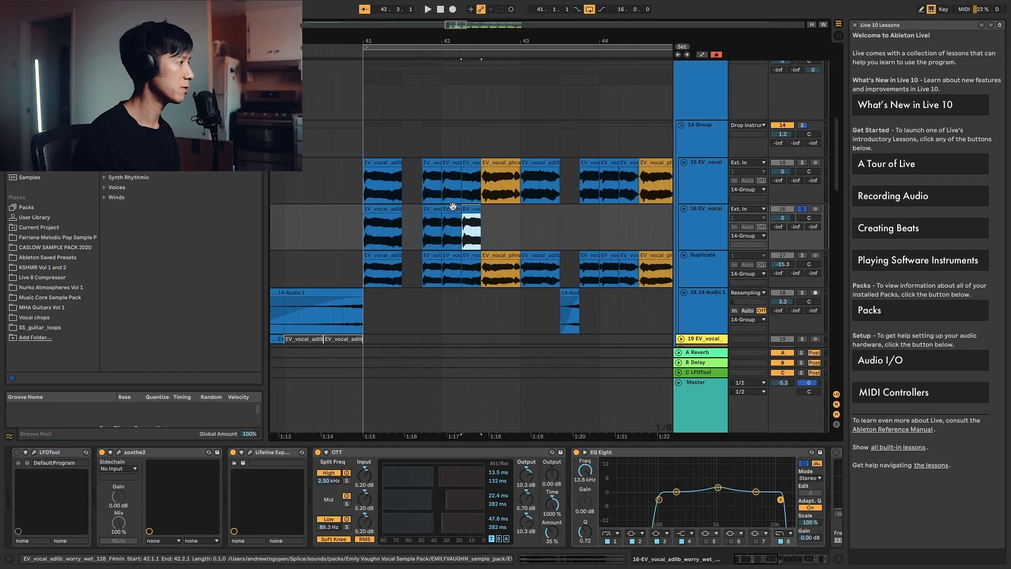
pyautogui.click(467, 165)
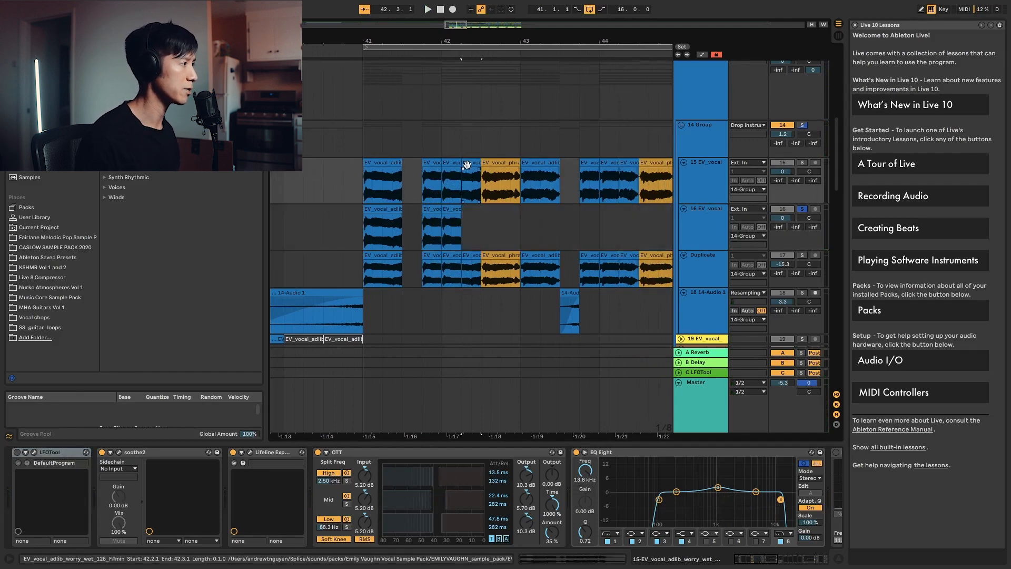
pyautogui.moveTo(466, 165); pyautogui.dragTo(472, 215)
# Play the rebuilt chop sequence on track 16 from the first chop at bar 41.
pyautogui.click(397, 208)
pyautogui.press('space')
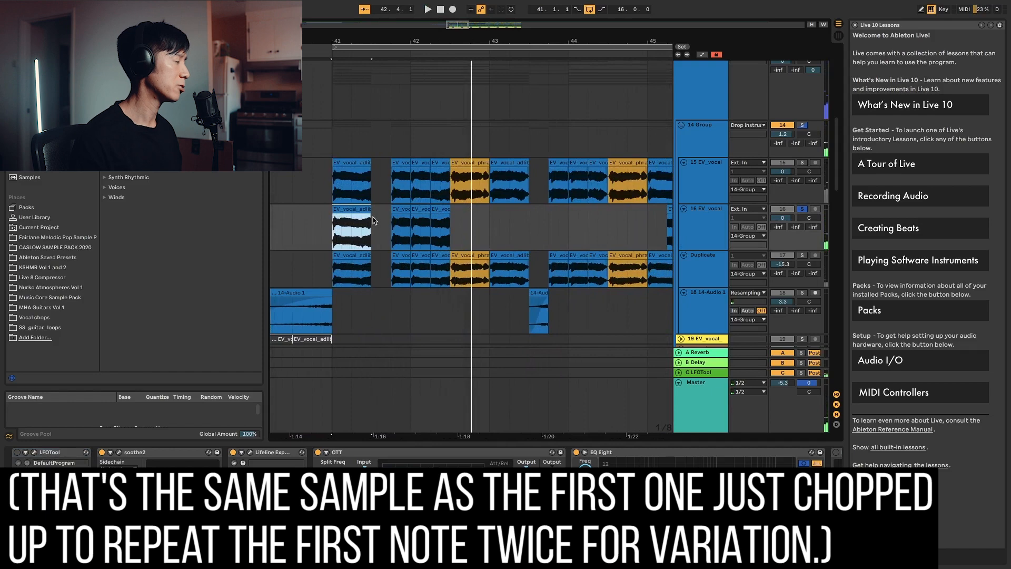
pyautogui.moveTo(361, 212)
pyautogui.mouseDown()
pyautogui.moveTo(430, 225)
pyautogui.moveTo(343, 208)
pyautogui.mouseUp()
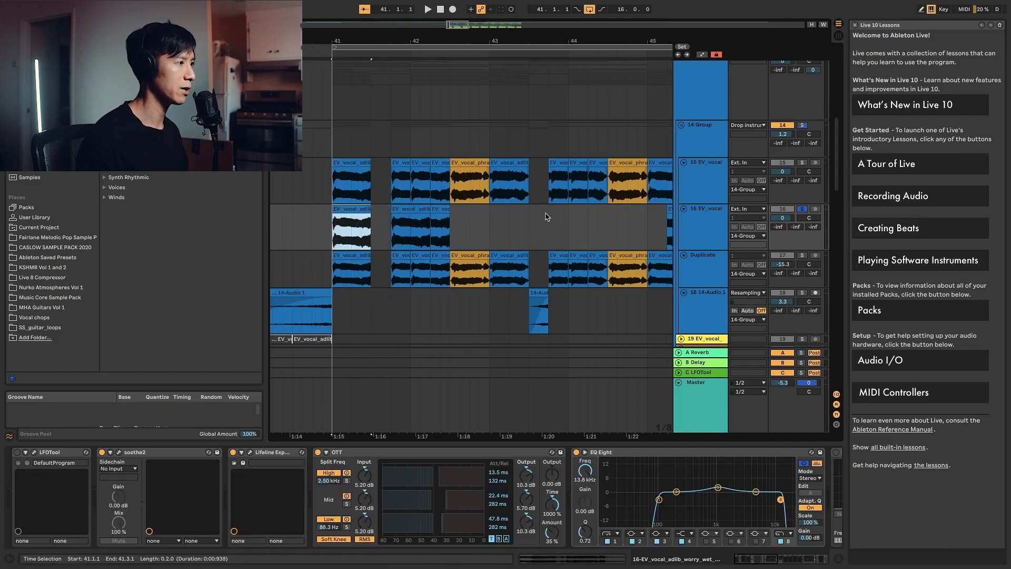
pyautogui.press('space')
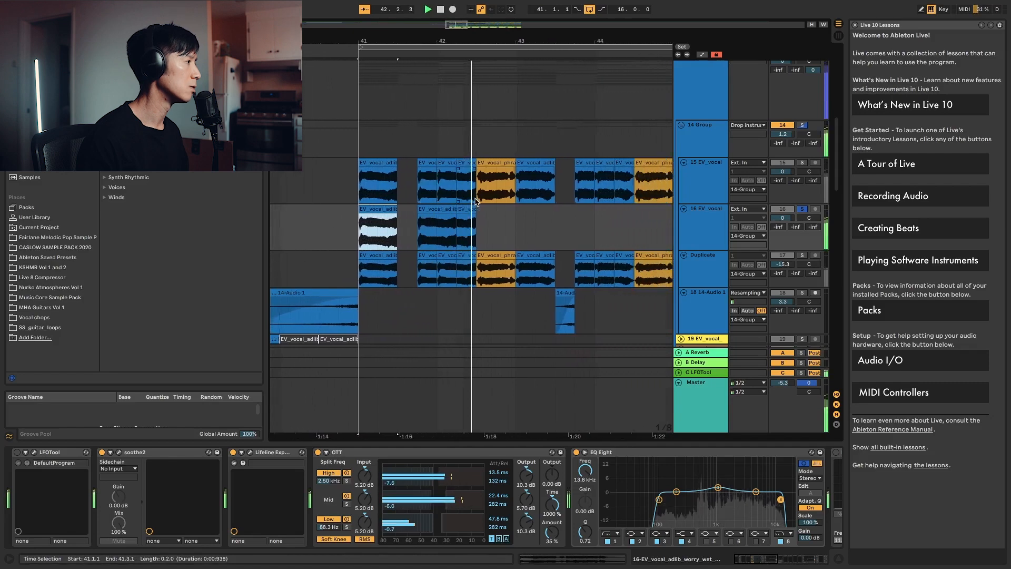
# Stop playback and point out the short chops and the empty span from 42.3.1 to 43.1.1 on track 16.
pyautogui.press('super+z')
pyautogui.press('super+z')
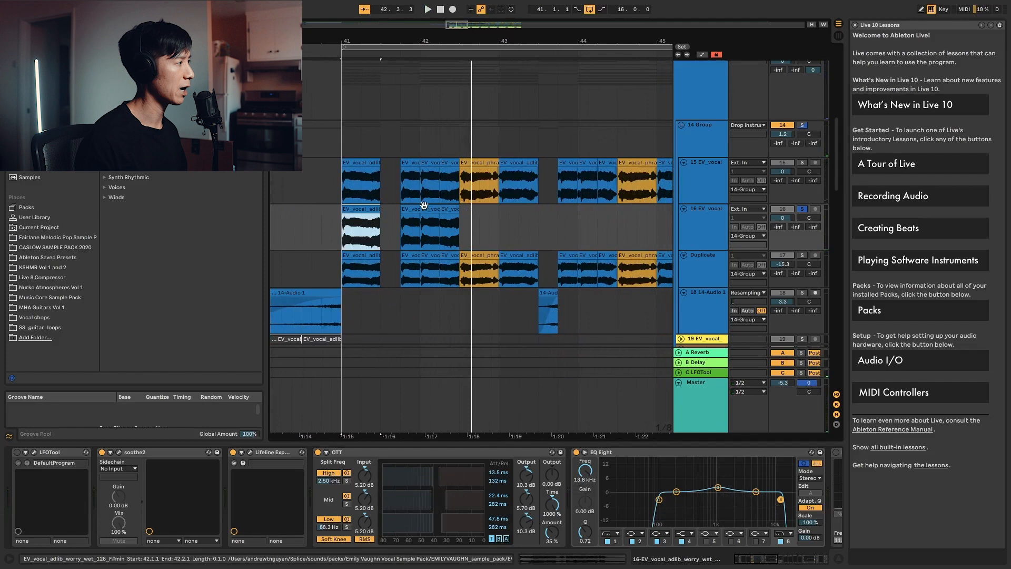
pyautogui.click(415, 207)
pyautogui.click(446, 208)
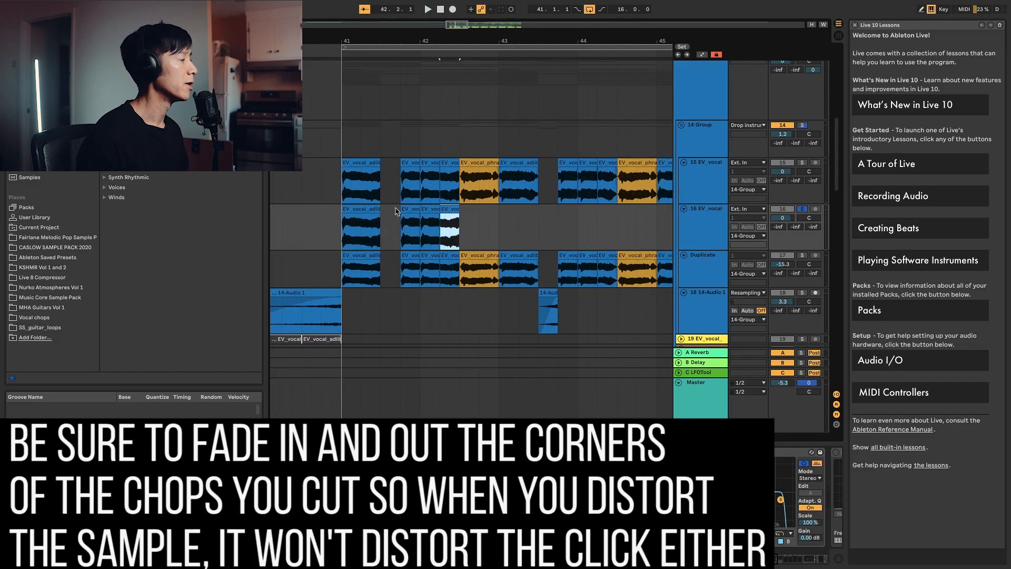
pyautogui.click(458, 204)
pyautogui.click(507, 221)
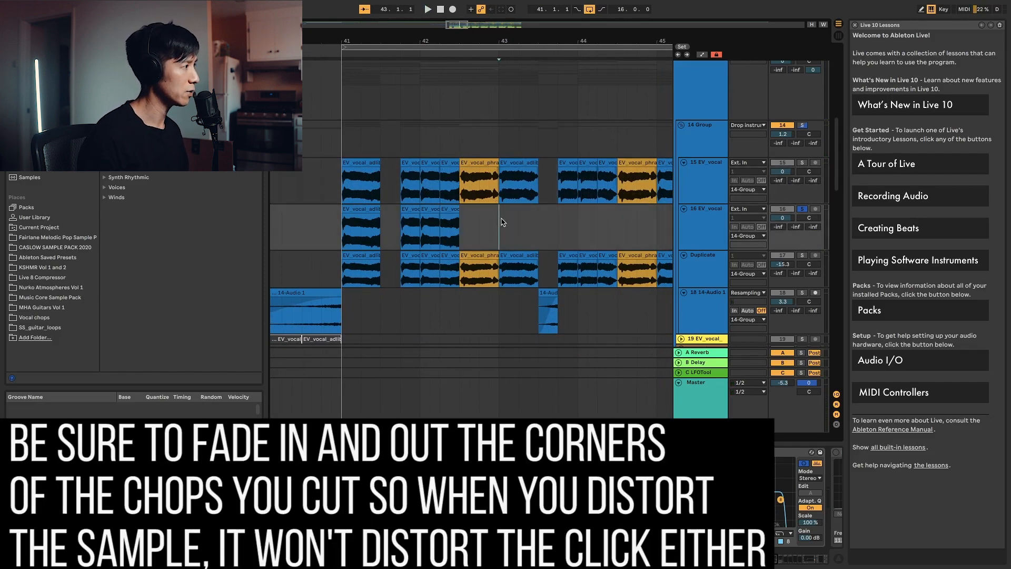
pyautogui.moveTo(502, 221)
pyautogui.mouseDown()
pyautogui.moveTo(400, 220)
pyautogui.moveTo(470, 224)
pyautogui.mouseUp()
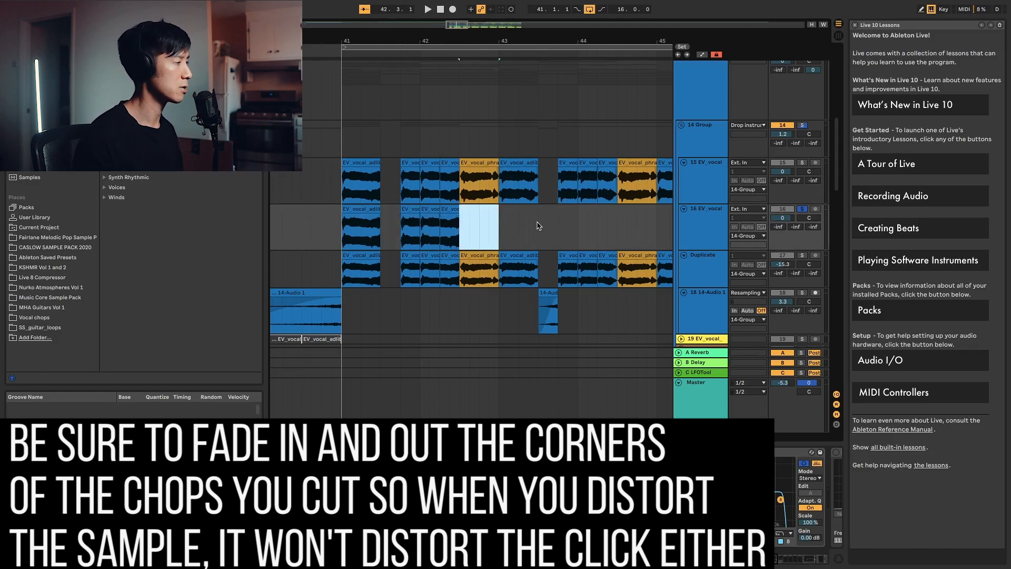
# Copy the worry wet chop at 43.1.1 from track 15 onto track 16, extend it to 44.2.1 and play it.
pyautogui.click(502, 170)
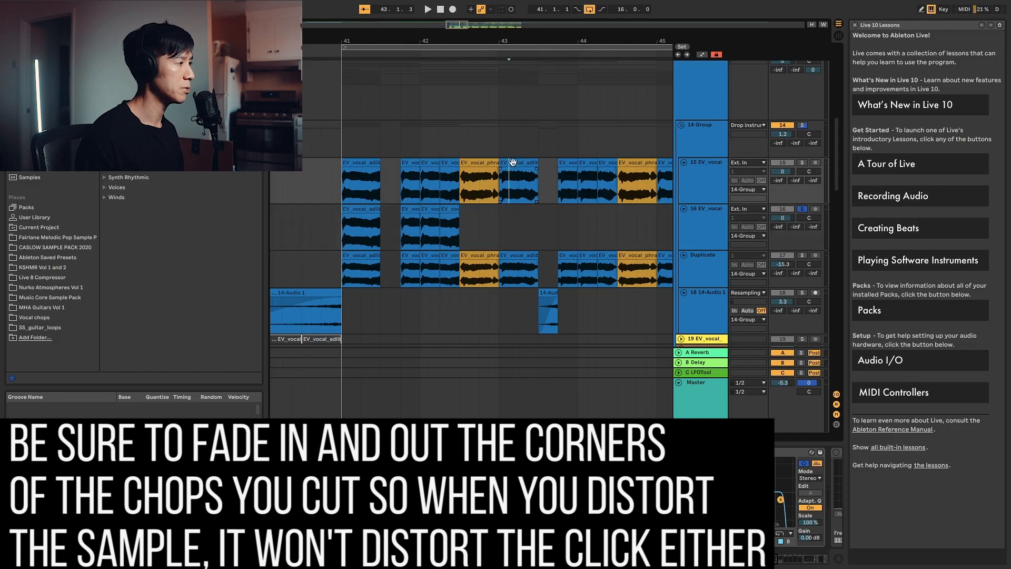
pyautogui.click(512, 162)
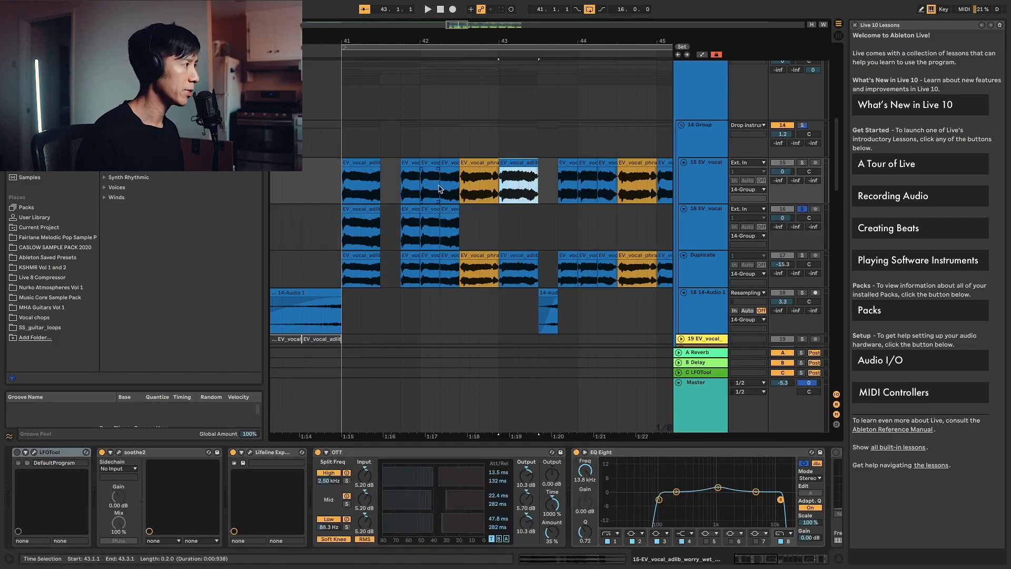
pyautogui.moveTo(515, 171); pyautogui.dragTo(500, 209)
pyautogui.press('space')
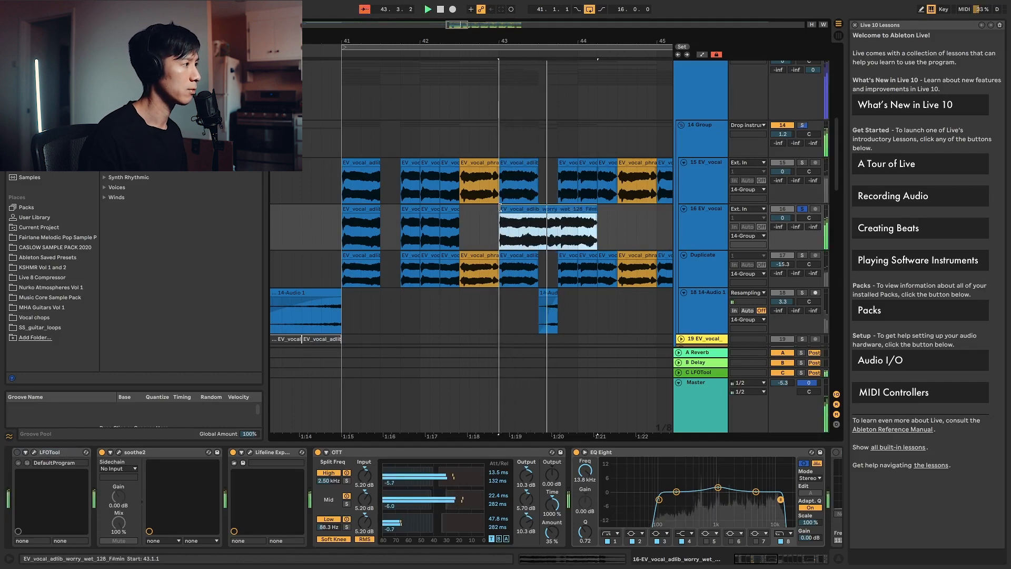
pyautogui.press('space')
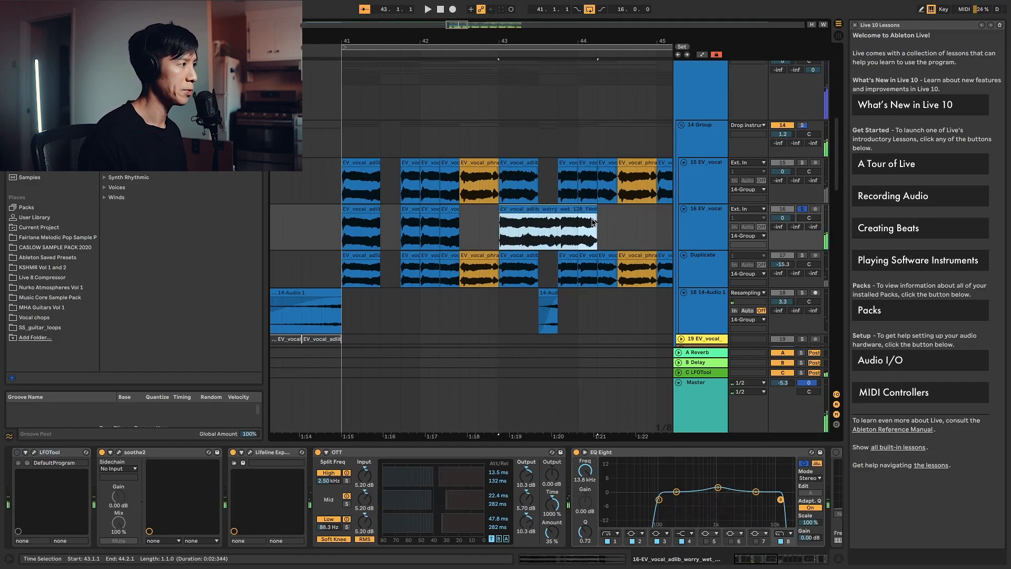
# Cut the extended clip into a chop ending at 43.3.1 and a one-beat chop at 43.4.1, duplicating the latter to 44.1.1.
pyautogui.click(562, 228)
pyautogui.press('space')
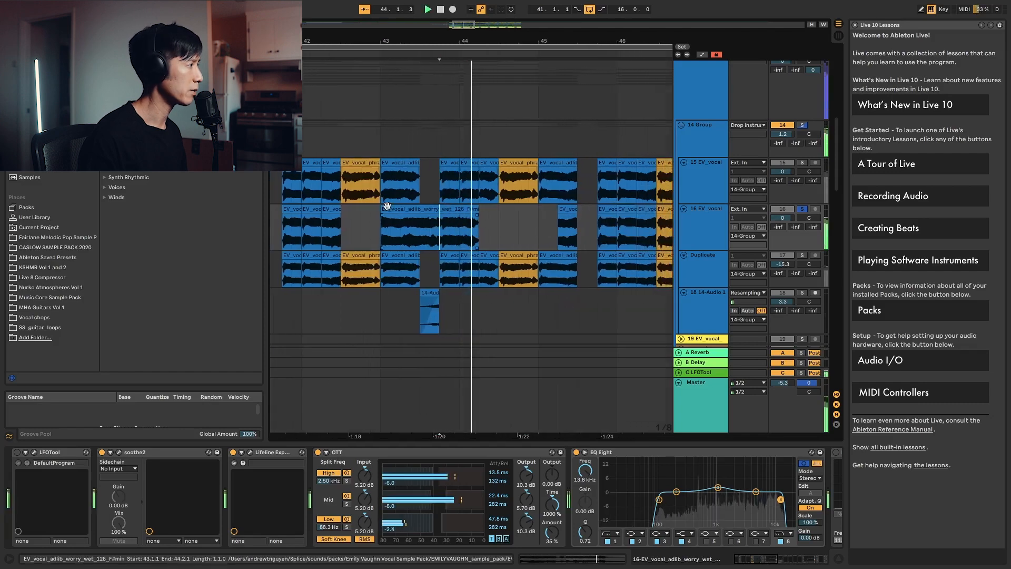
pyautogui.moveTo(368, 209); pyautogui.dragTo(434, 209)
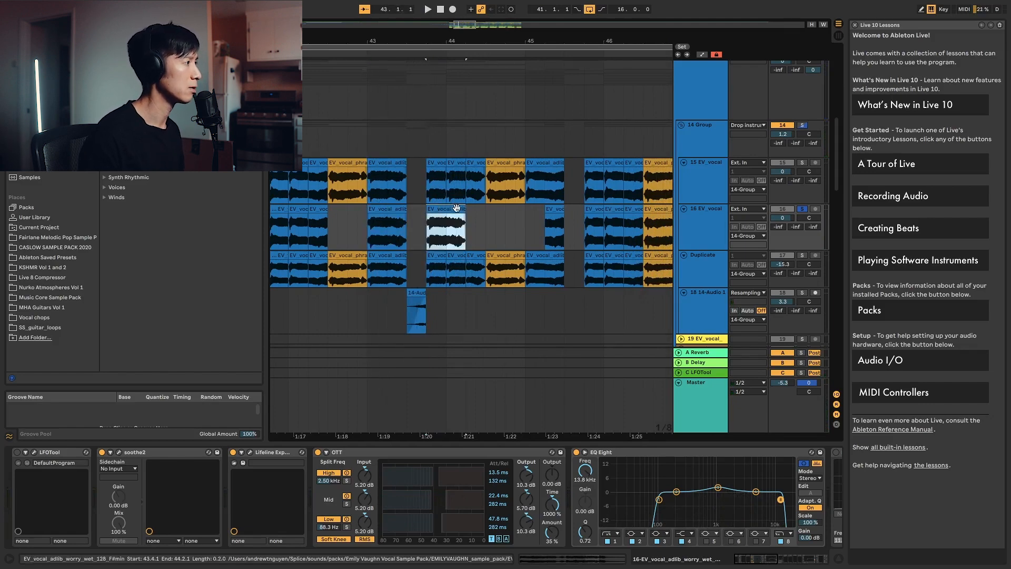
pyautogui.moveTo(452, 210); pyautogui.dragTo(443, 210)
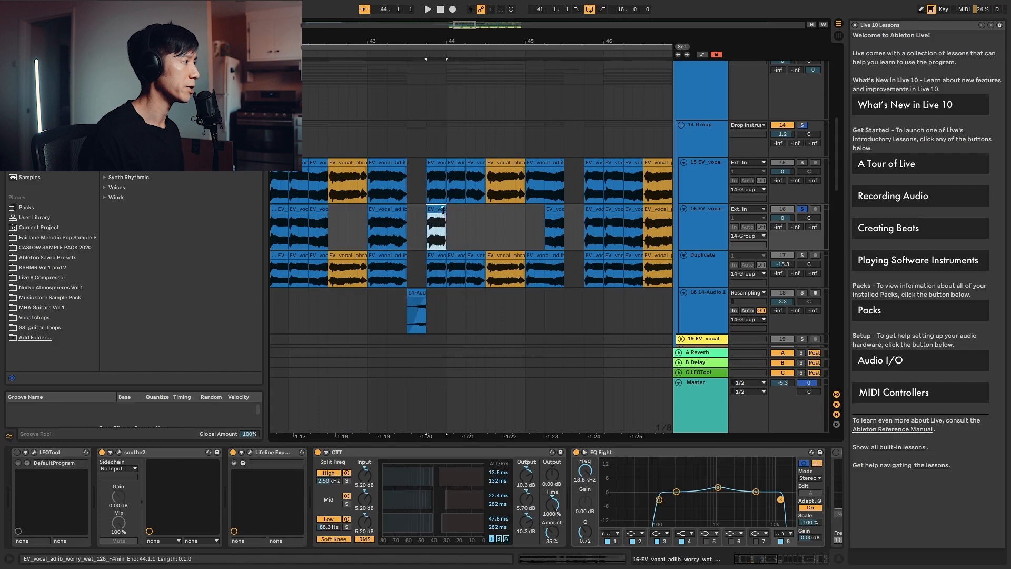
pyautogui.hotkey('ctrl', 'd')
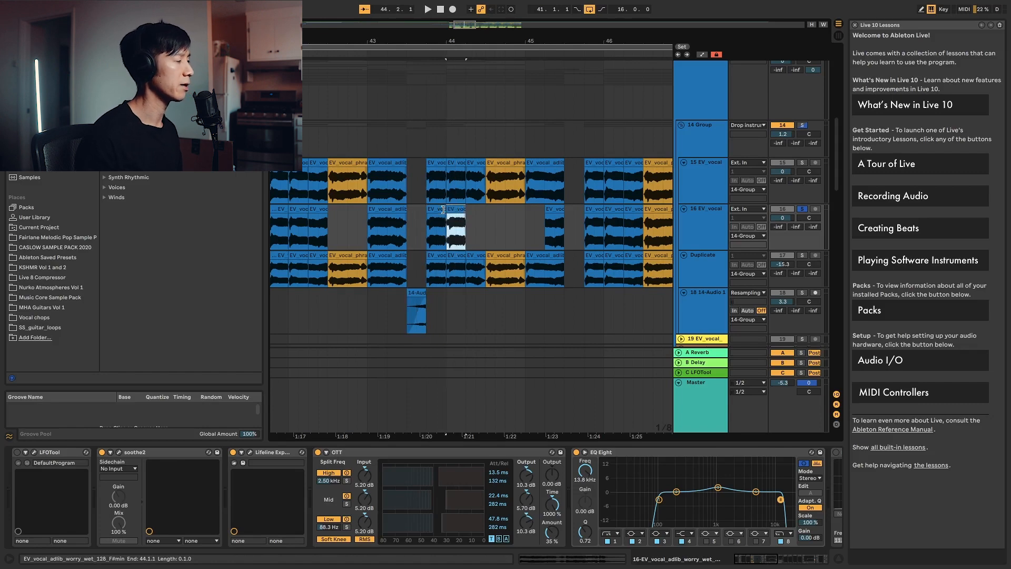
# Copy the short chop at 44.2.1 from track 15 onto track 16, playing back the neighbouring chops to find its slice.
pyautogui.click(480, 162)
pyautogui.press('space')
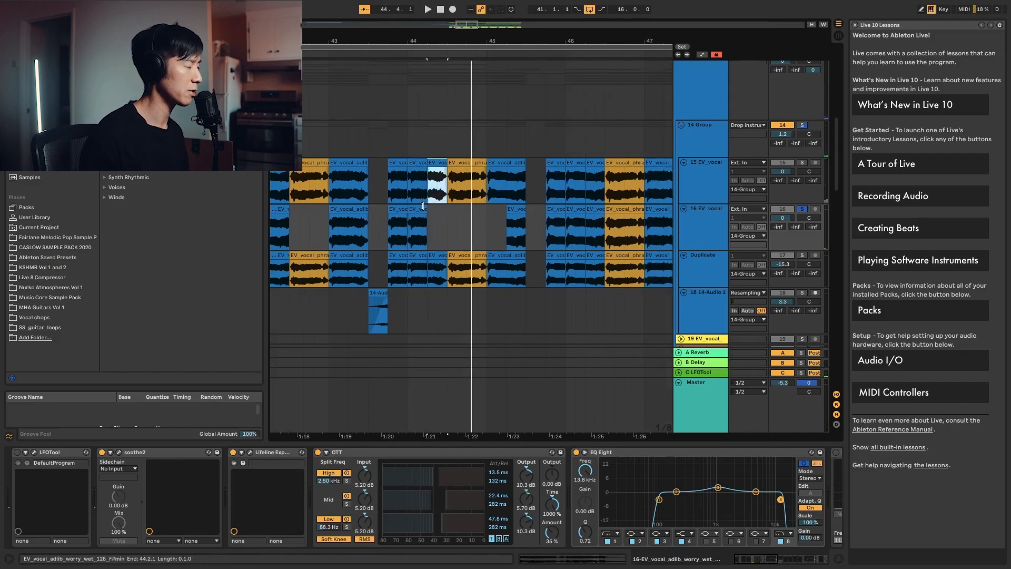
pyautogui.moveTo(424, 208); pyautogui.dragTo(447, 233)
pyautogui.click(447, 232)
pyautogui.press('space')
pyautogui.press('space')
pyautogui.click(381, 225)
pyautogui.press('space')
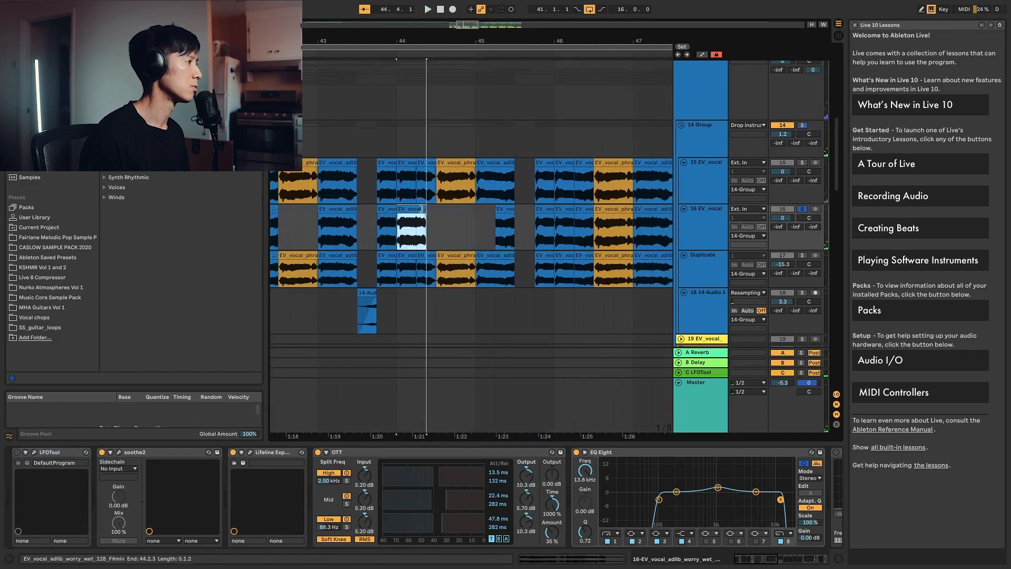
pyautogui.press('space')
pyautogui.hotkey('ctrl', 'd')
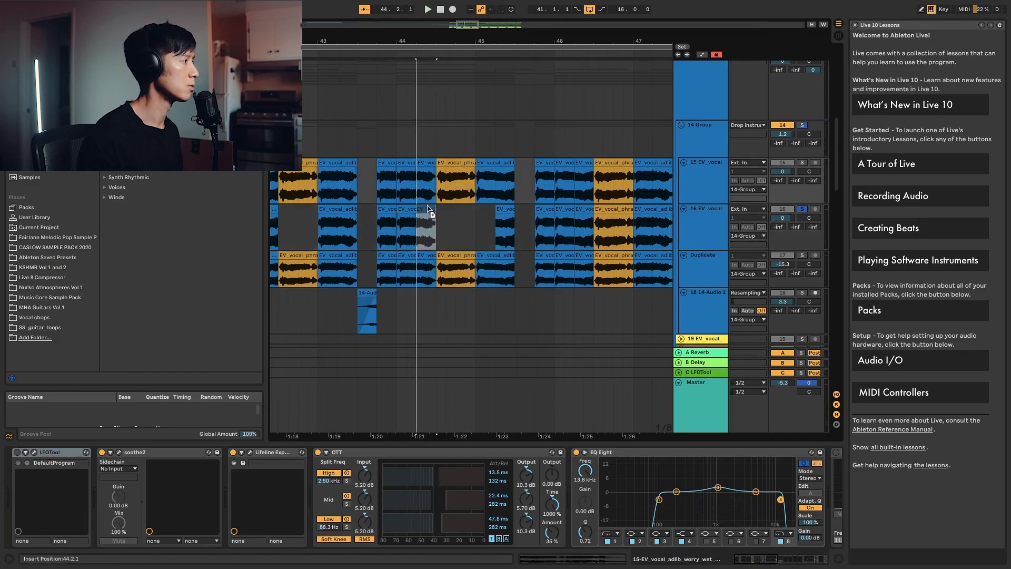
# Play the rebuilt chops on track 16 from bar 41 through the chops in bar 44.
pyautogui.click(328, 202)
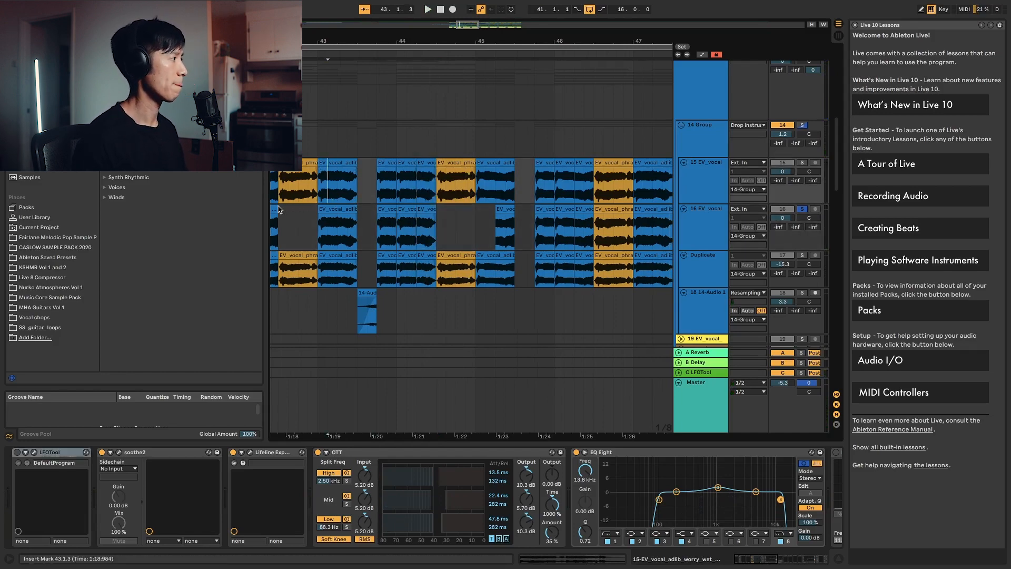
pyautogui.click(280, 208)
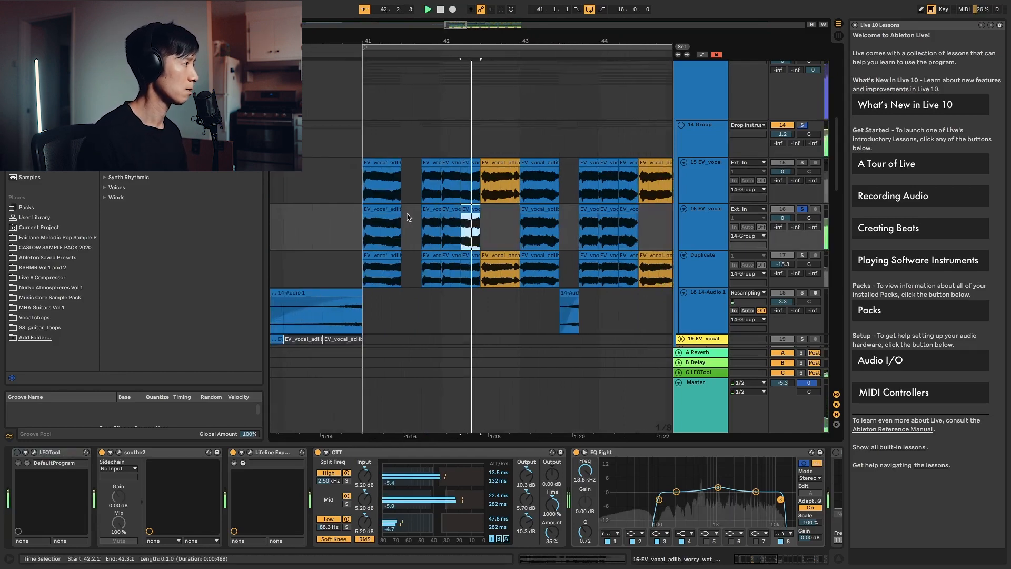
pyautogui.press('space')
pyautogui.click(378, 209)
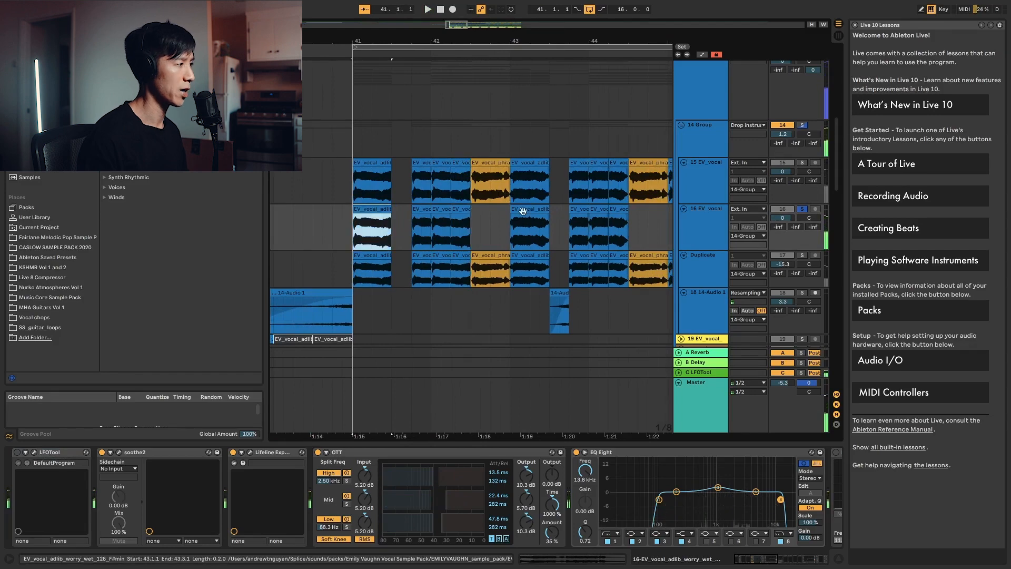
pyautogui.press('space')
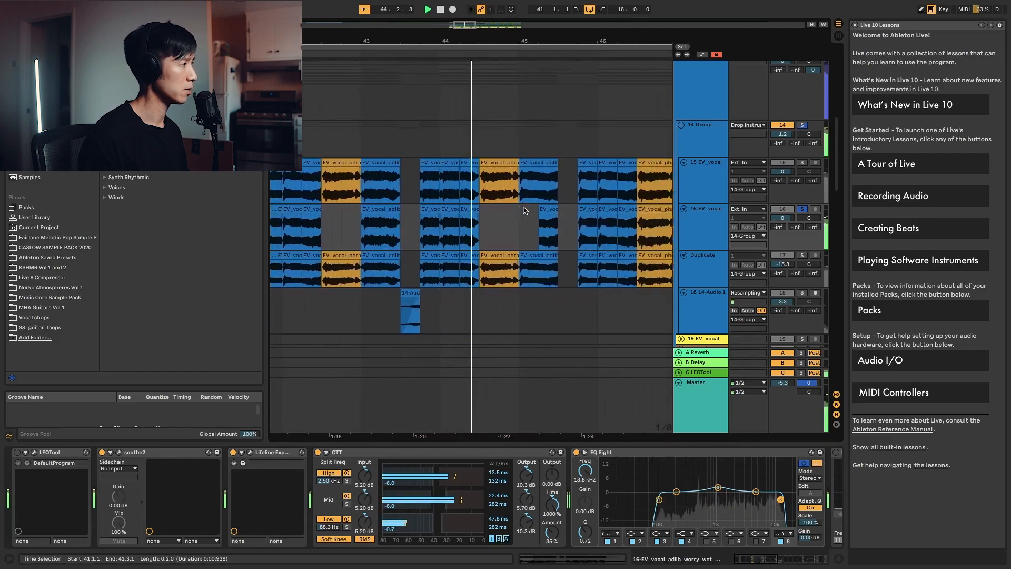
pyautogui.press('space')
# Replace the old clips on track 16 from bar 45 to bar 49 with the rebuilt four-bar chop pattern.
pyautogui.click(470, 218)
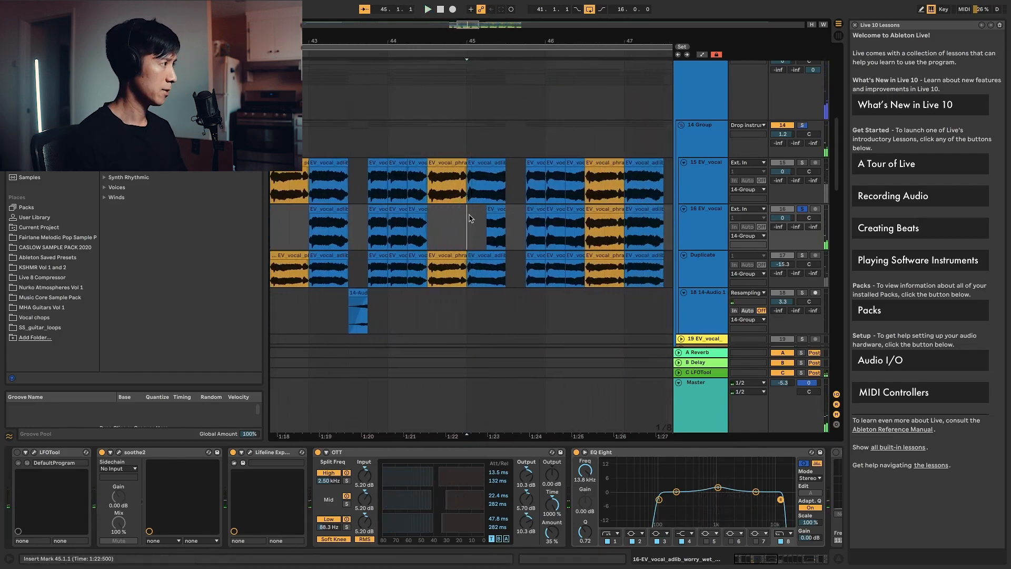
pyautogui.press('-')
pyautogui.moveTo(470, 218); pyautogui.dragTo(562, 217)
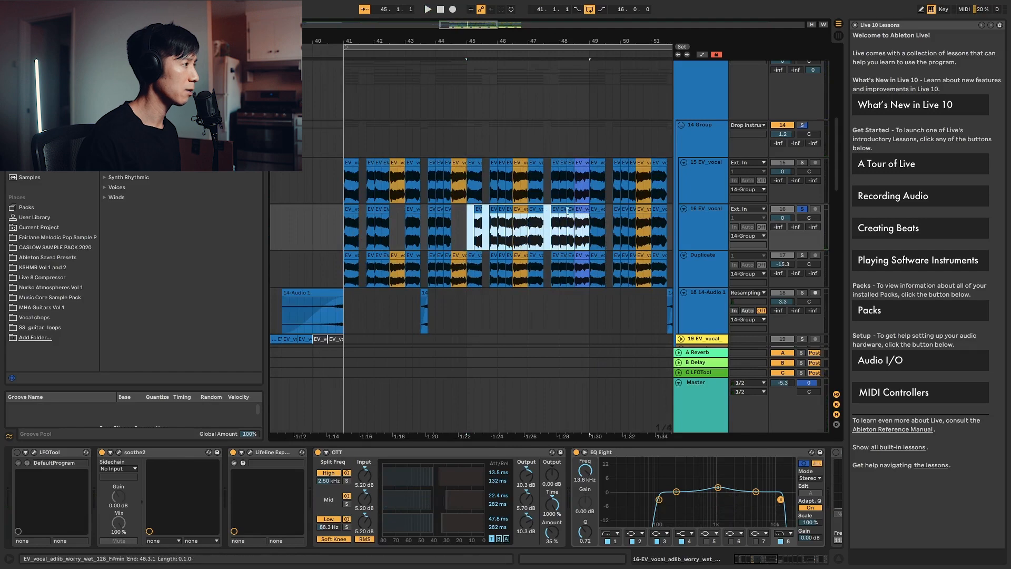
pyautogui.press('Delete')
# Play the repeated chop pattern from bar 41, both with and without track 16 soloed.
pyautogui.click(353, 209)
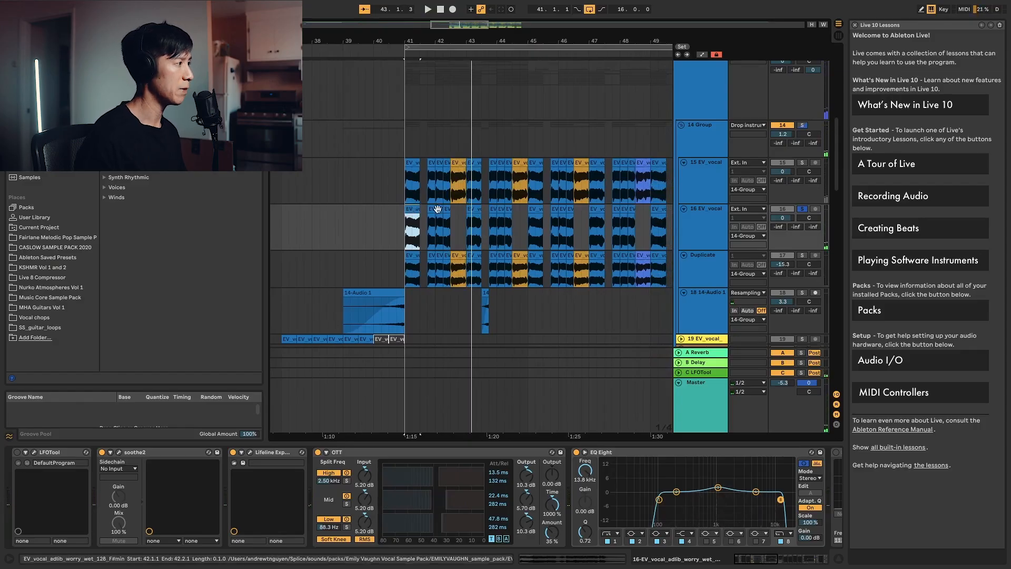
pyautogui.click(474, 211)
pyautogui.press('space')
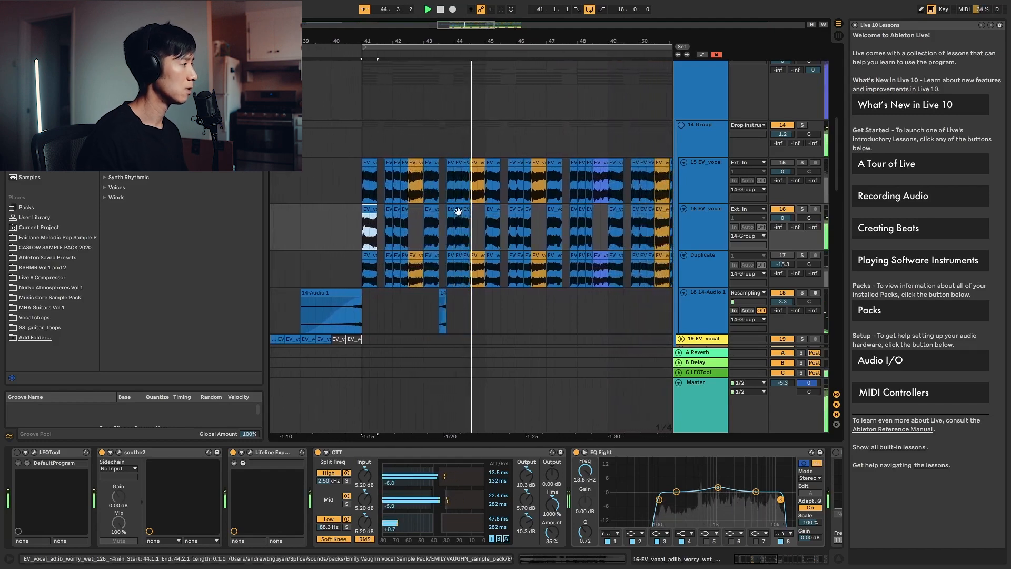
pyautogui.scroll(-1, 400, 228)
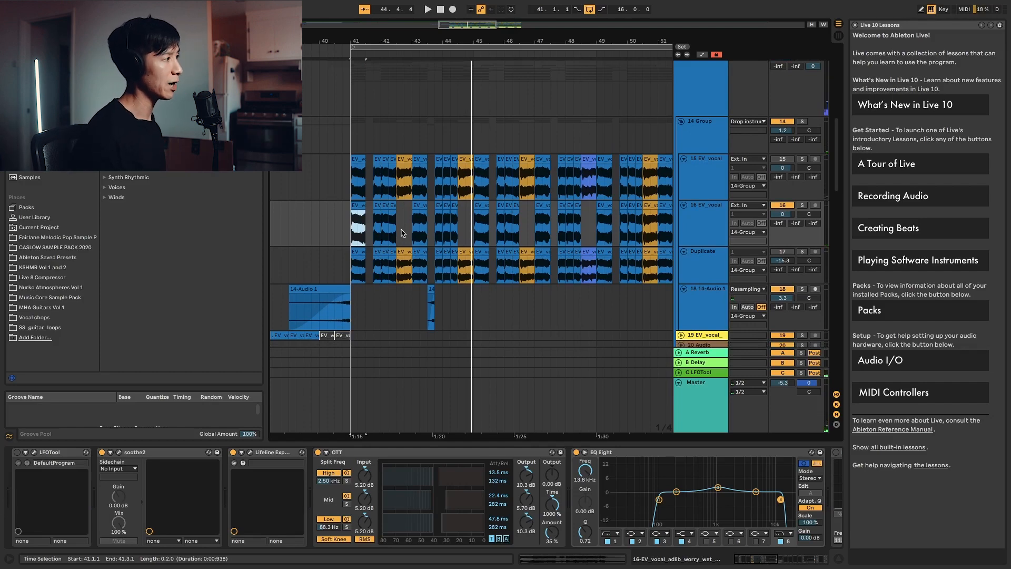
# Point out the orange phrase chop at 42.3.1 on track 15 and the matching gap beside the blue chops on track 16.
pyautogui.click(404, 160)
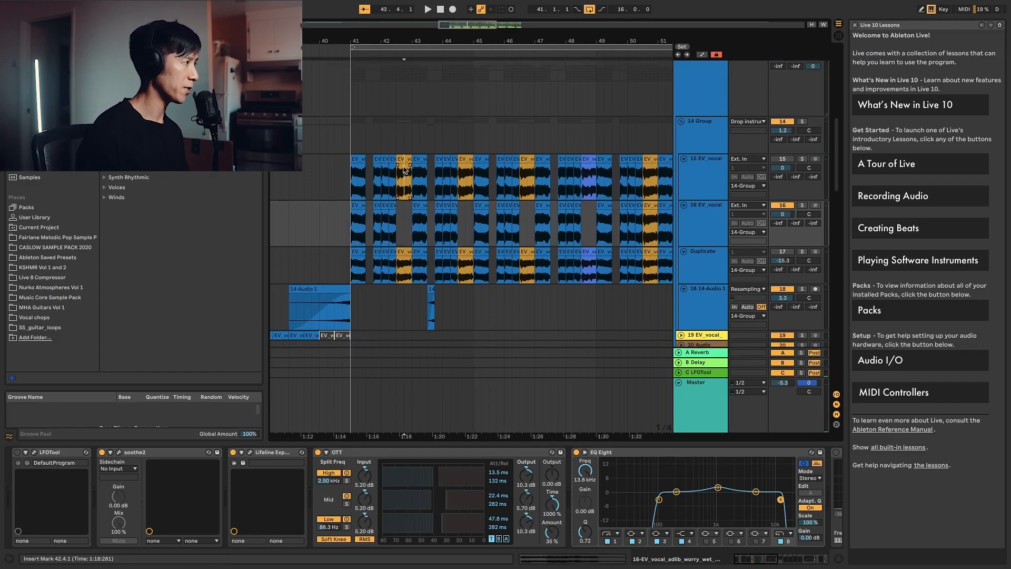
pyautogui.press('Down')
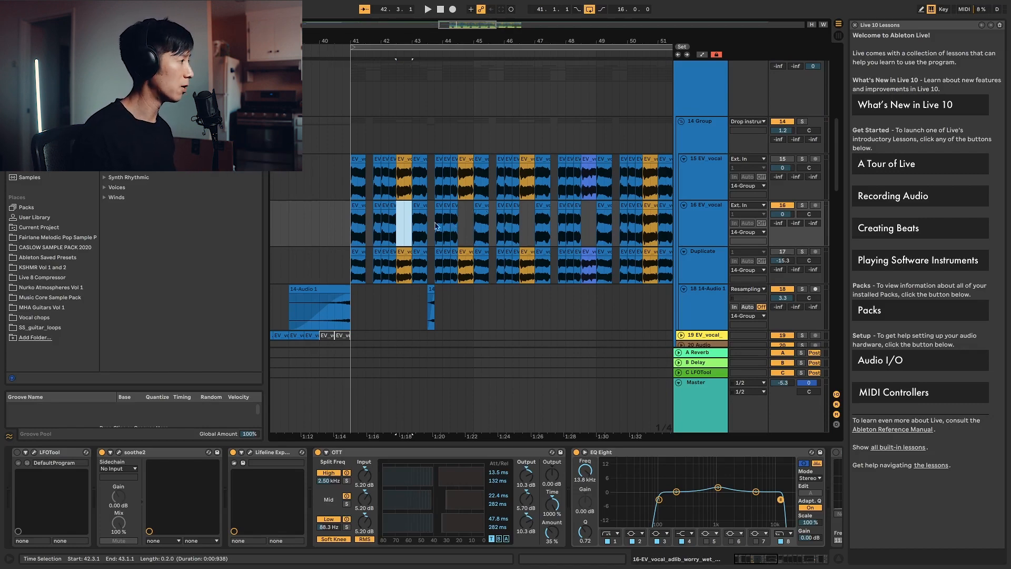
pyautogui.click(351, 205)
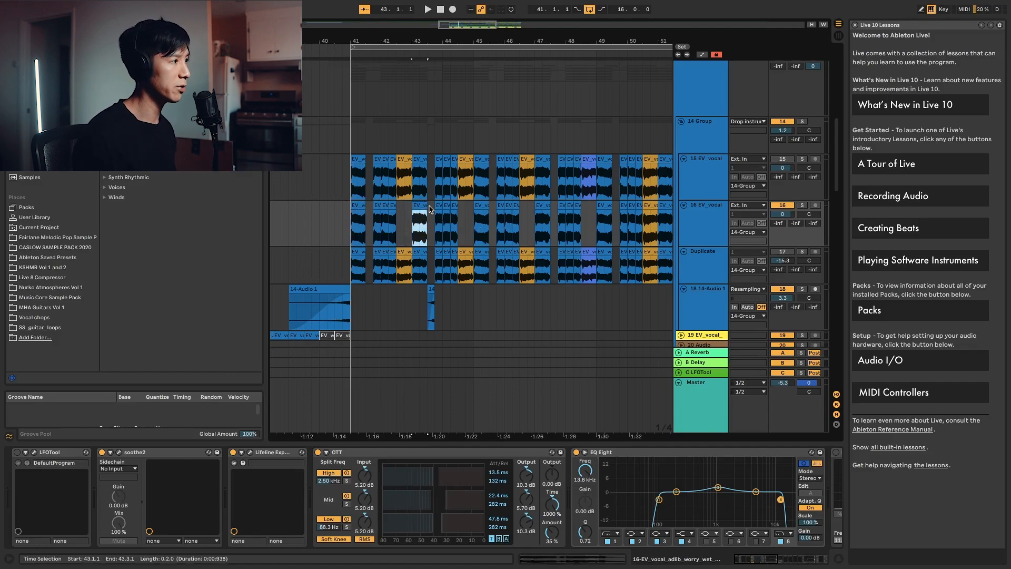
# Copy the orange phrase chop from the Duplicate track onto track 22, move it to 41.1.1 and extend it to 43.1.1.
pyautogui.scroll(-3, 436, 217)
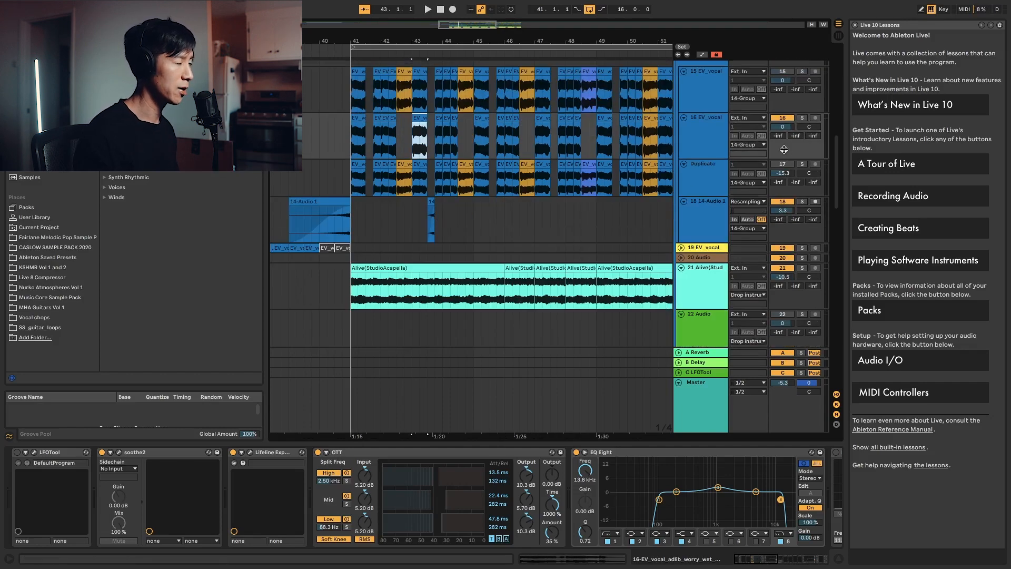
pyautogui.scroll(-4, 719, 210)
pyautogui.scroll(3, 431, 135)
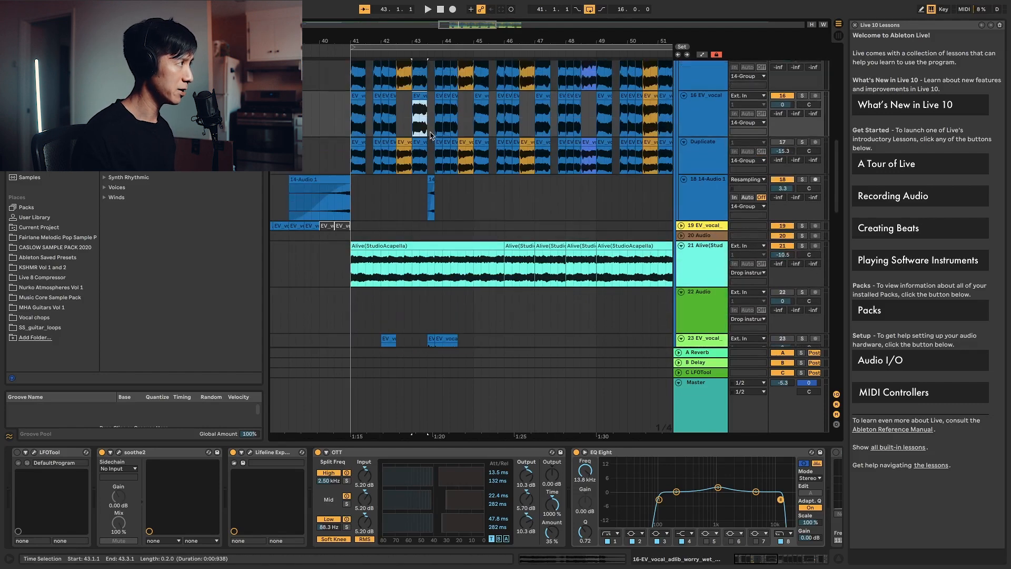
pyautogui.click(408, 139)
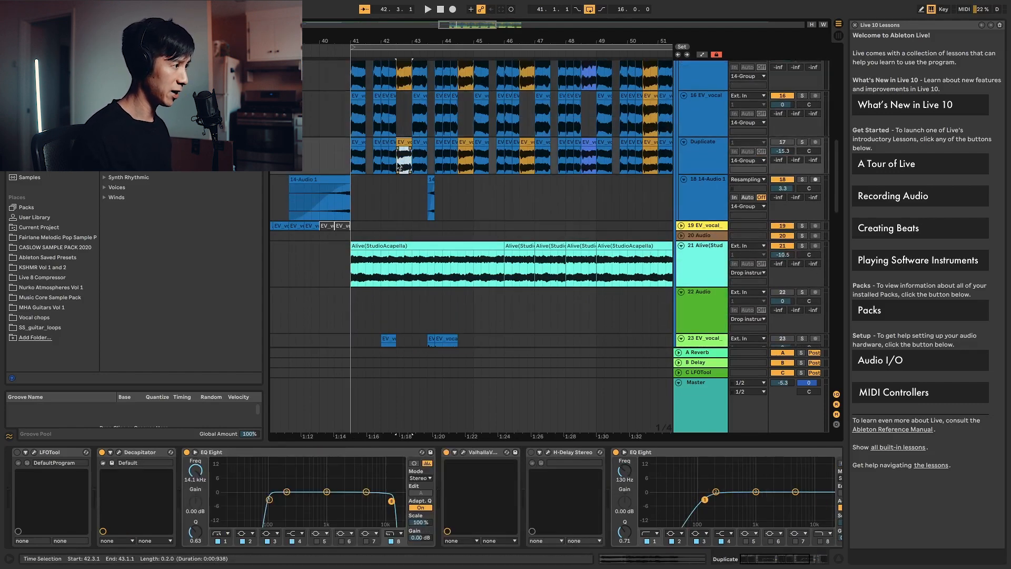
pyautogui.hotkey('ctrl', 'v')
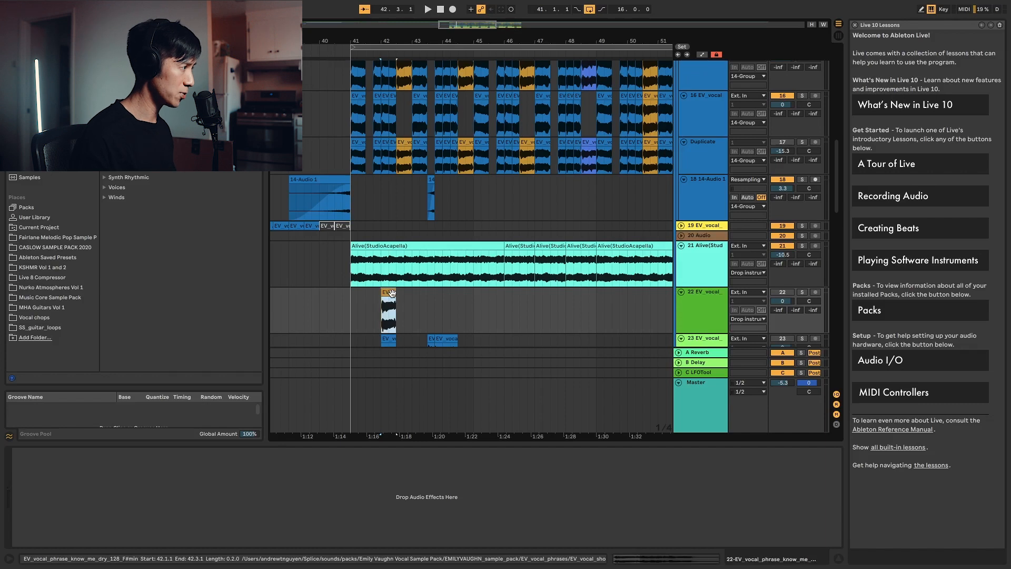
pyautogui.moveTo(347, 292)
pyautogui.mouseDown()
pyautogui.moveTo(435, 291)
pyautogui.moveTo(352, 294)
pyautogui.mouseUp()
pyautogui.moveTo(467, 290); pyautogui.dragTo(403, 291)
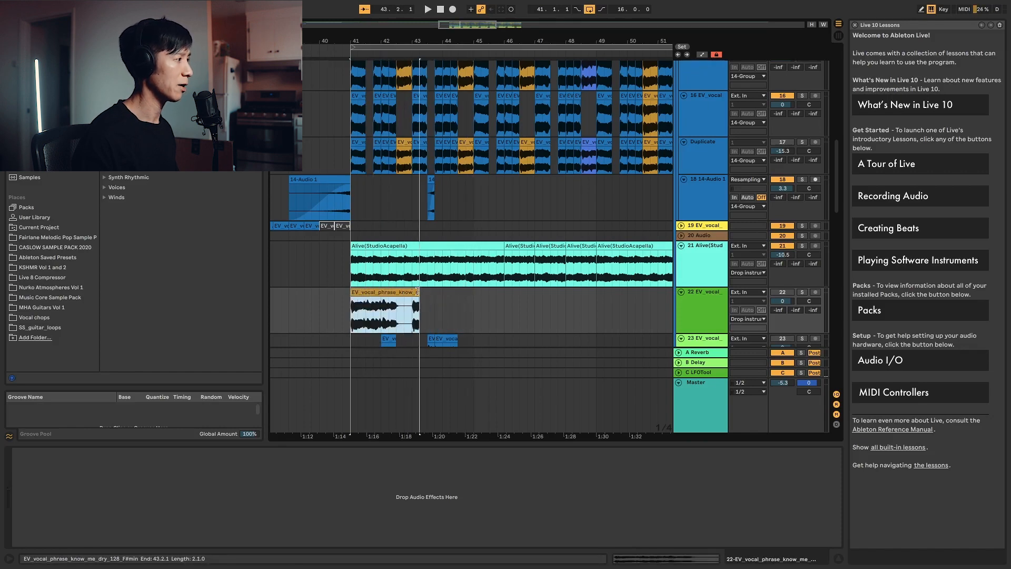
# Play the full orange phrase on track 22, mute that track and audition the adlib on track 24.
pyautogui.scroll(3, 650, 210)
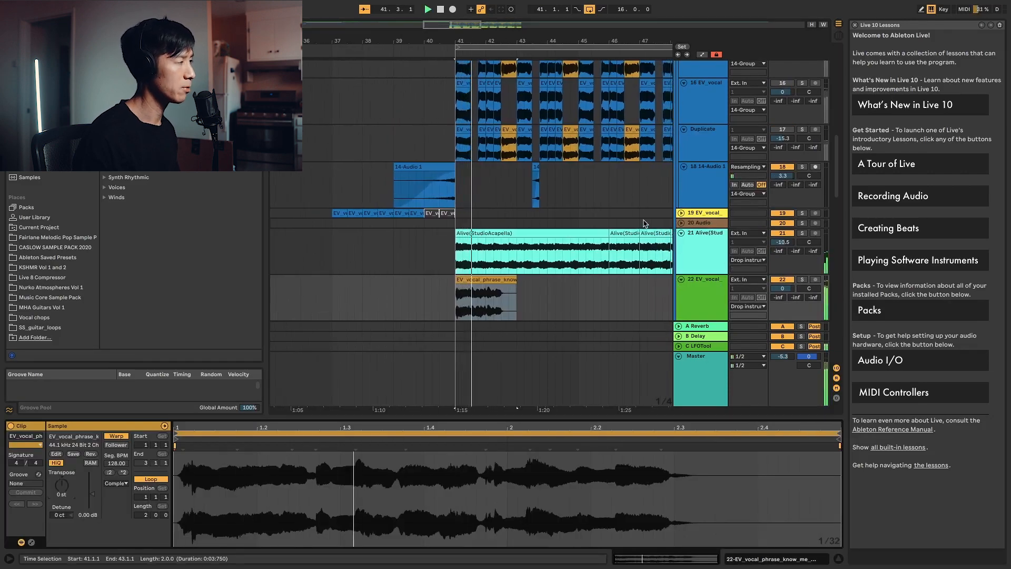
pyautogui.scroll(-8, 545, 249)
pyautogui.click(782, 156)
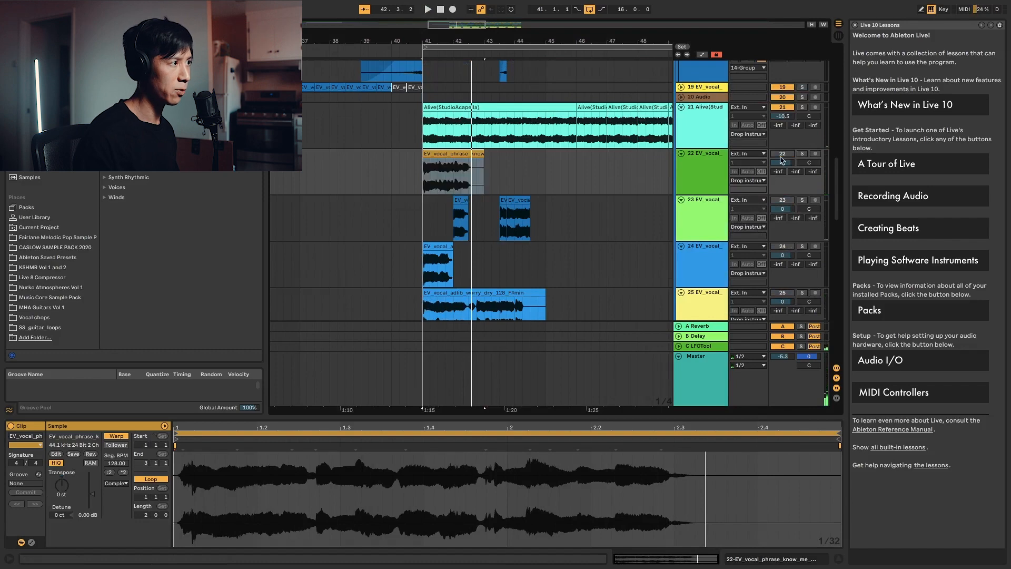
pyautogui.scroll(-2, 783, 226)
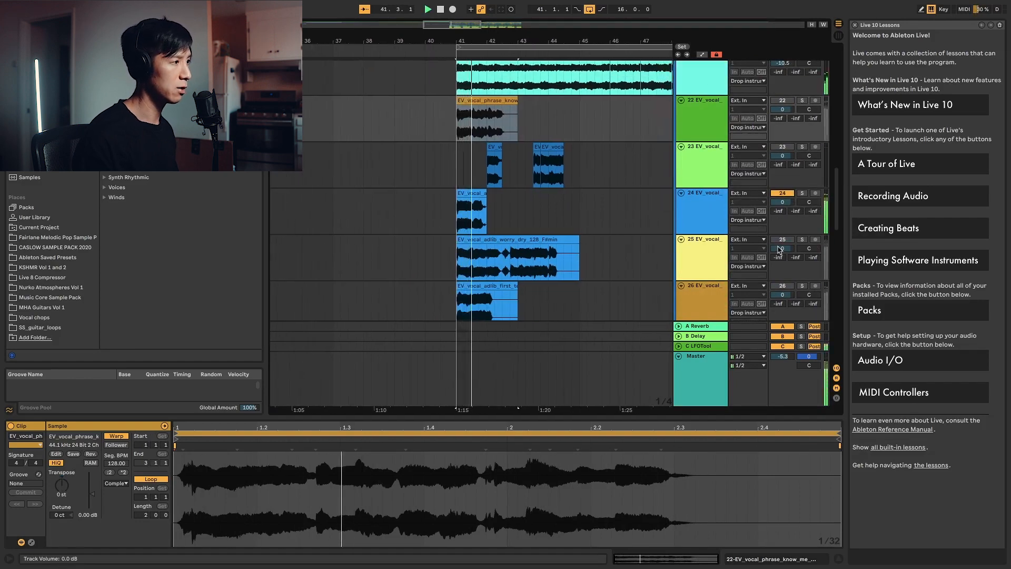
# Audition the adlib on track 26 and select the worry adlib clip on track 25.
pyautogui.scroll(-3, 785, 174)
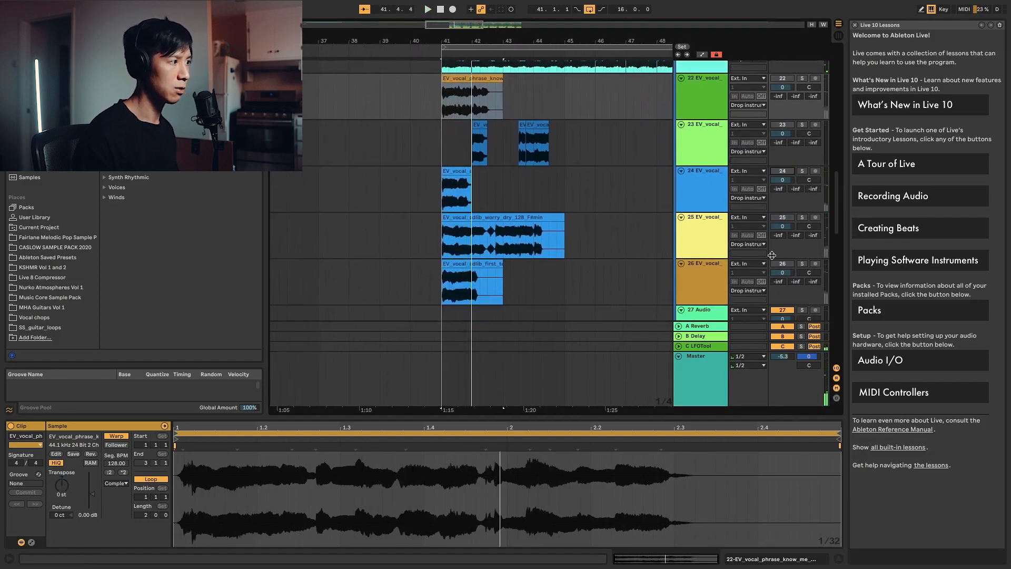
pyautogui.click(783, 264)
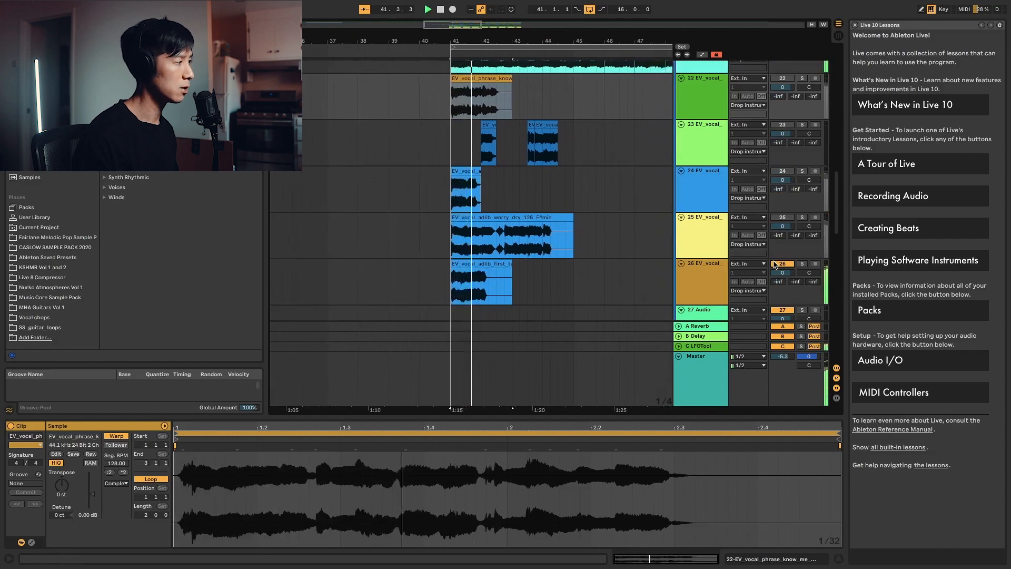
pyautogui.press('space')
pyautogui.click(478, 226)
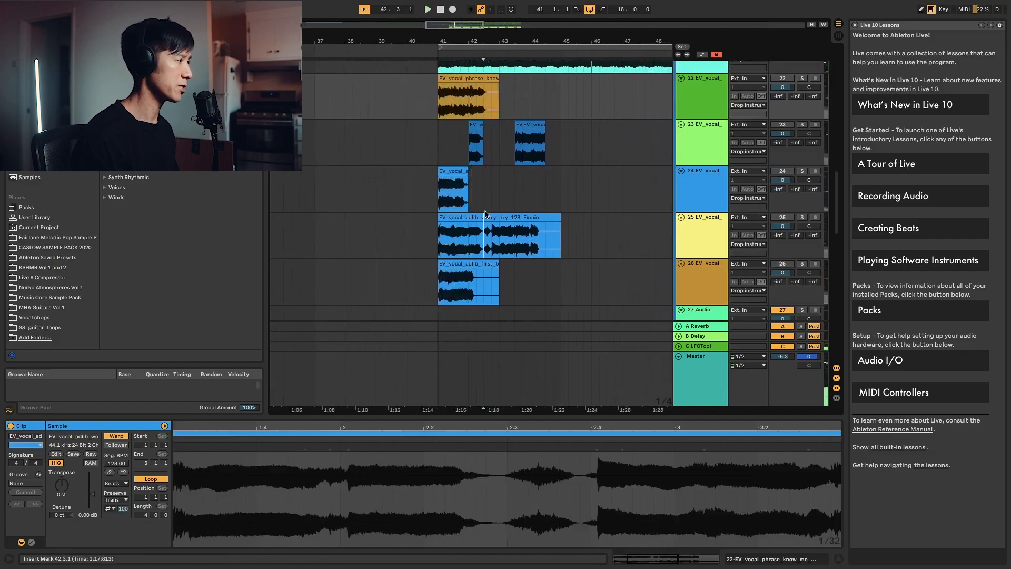
# Trim the orange phrase to a half-bar chop, move it from track 22 to 42.3.1 on track 16, and play the pattern from 41.1.1.
pyautogui.scroll(3, 485, 222)
pyautogui.scroll(3, 487, 216)
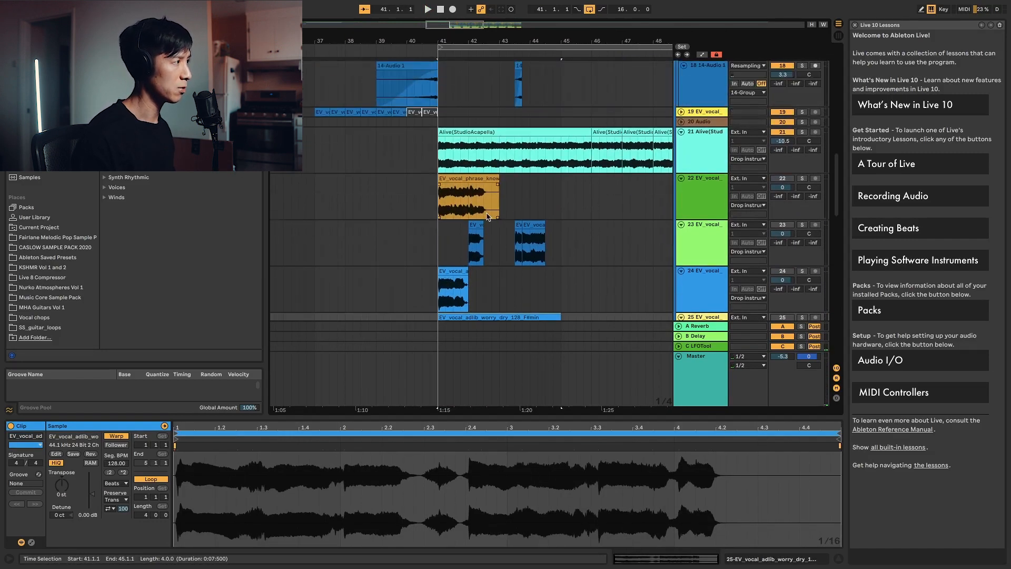
pyautogui.moveTo(492, 232); pyautogui.dragTo(486, 134)
pyautogui.scroll(1, 450, 234)
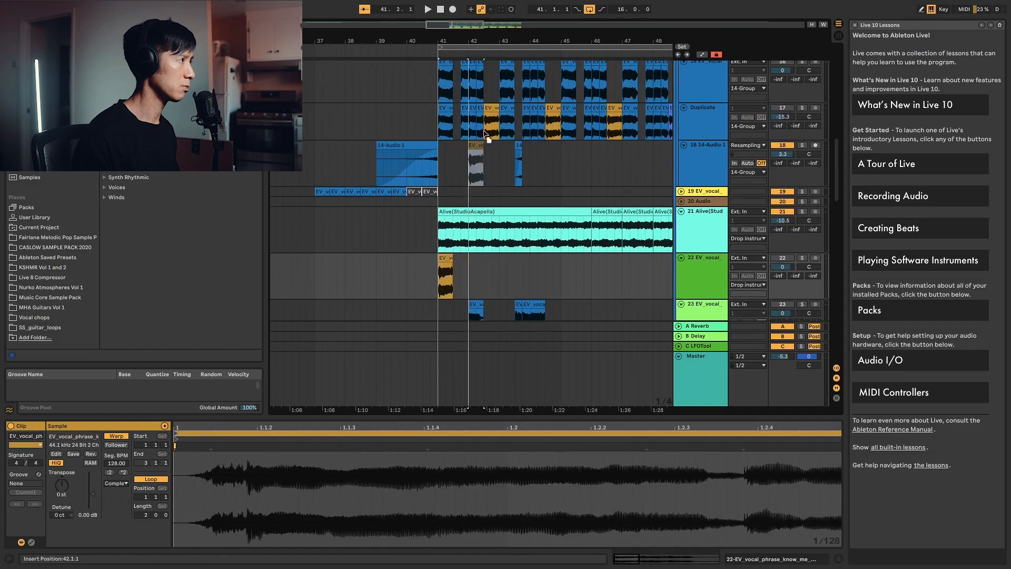
pyautogui.moveTo(489, 79); pyautogui.dragTo(489, 79)
pyautogui.scroll(3, 463, 121)
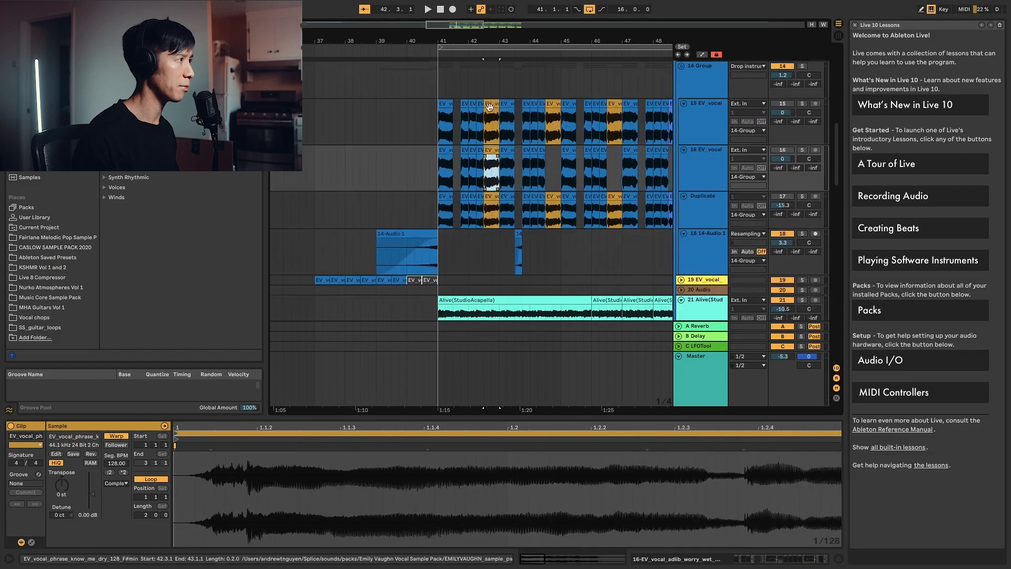
pyautogui.click(441, 147)
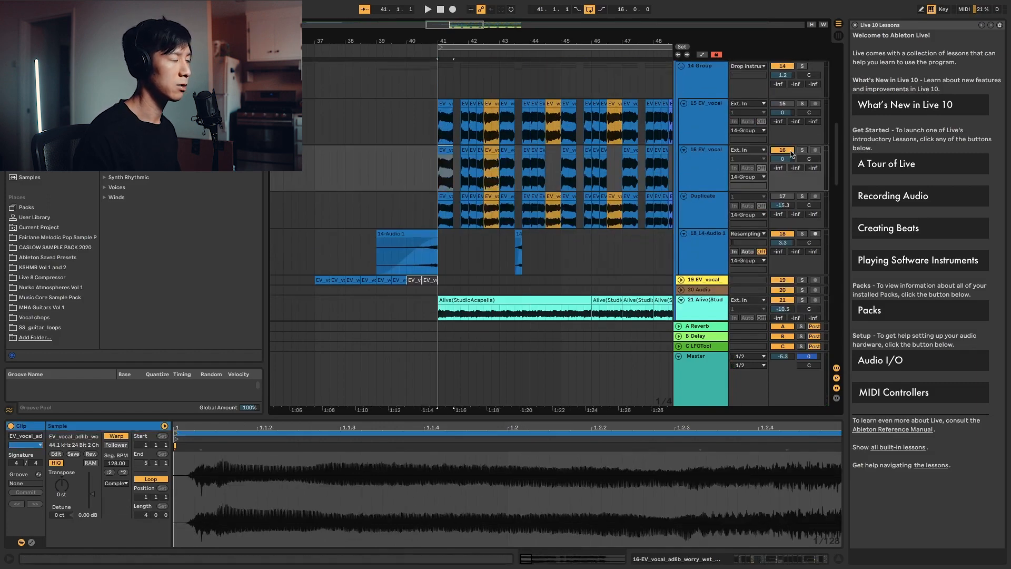
pyautogui.press('space')
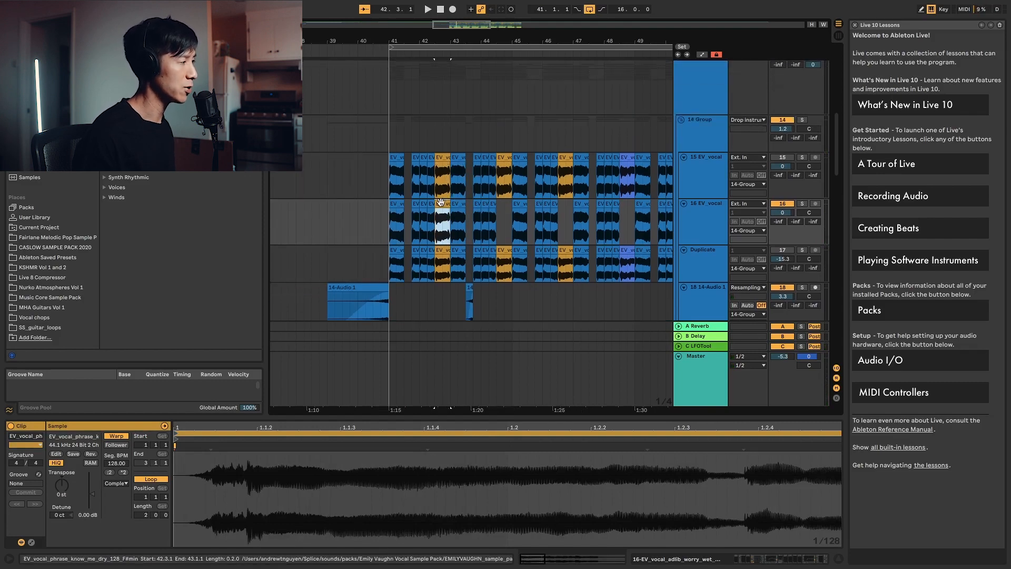
# Copy the orange phrase chop on track 16 to 44.3.1, and fold track 15 and the Duplicate track.
pyautogui.moveTo(441, 202); pyautogui.dragTo(504, 202)
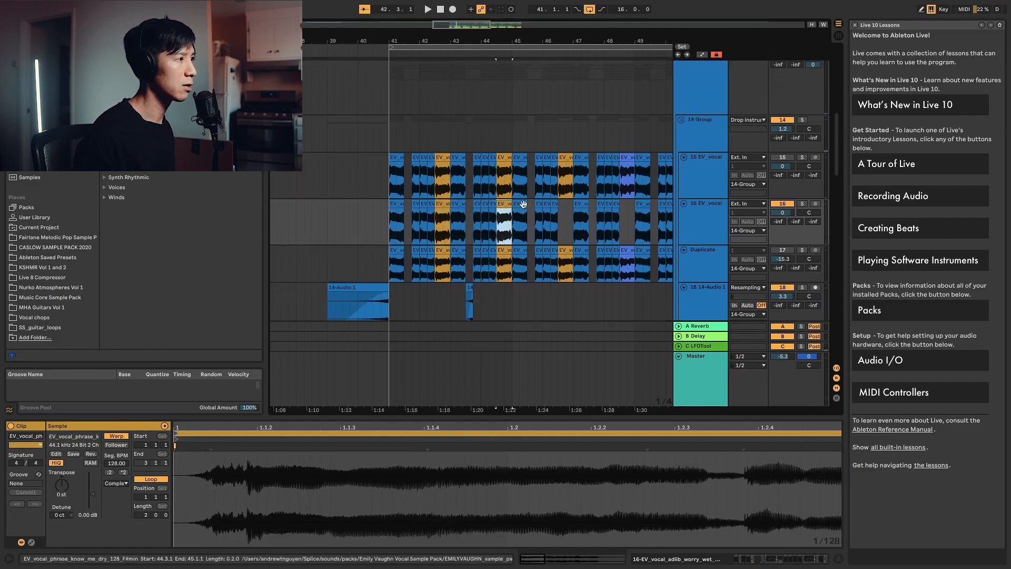
pyautogui.click(685, 158)
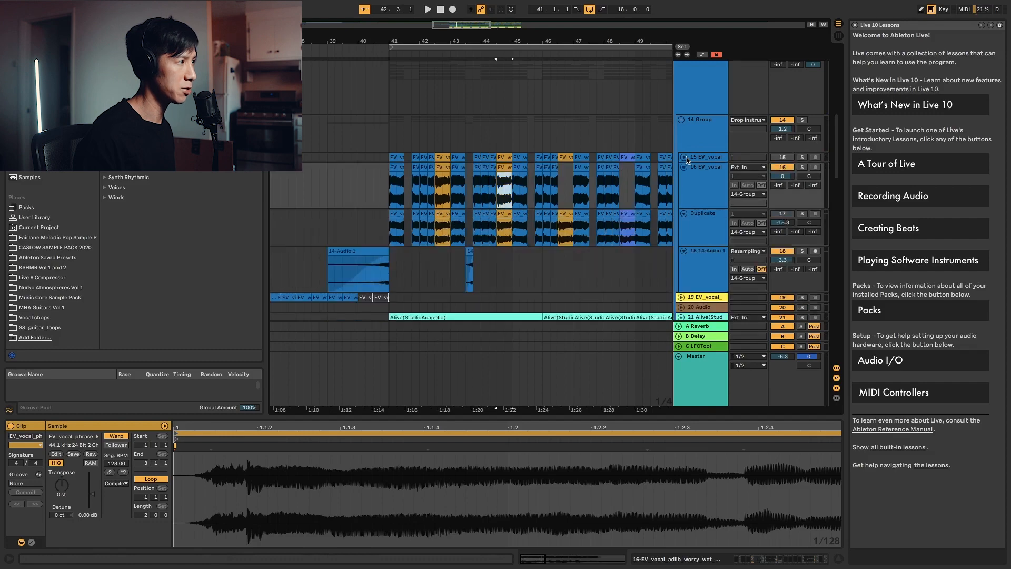
pyautogui.click(685, 213)
# Copy the orange phrase chop into the gaps at 46.3.1 and 48.3.1 on track 16.
pyautogui.click(547, 169)
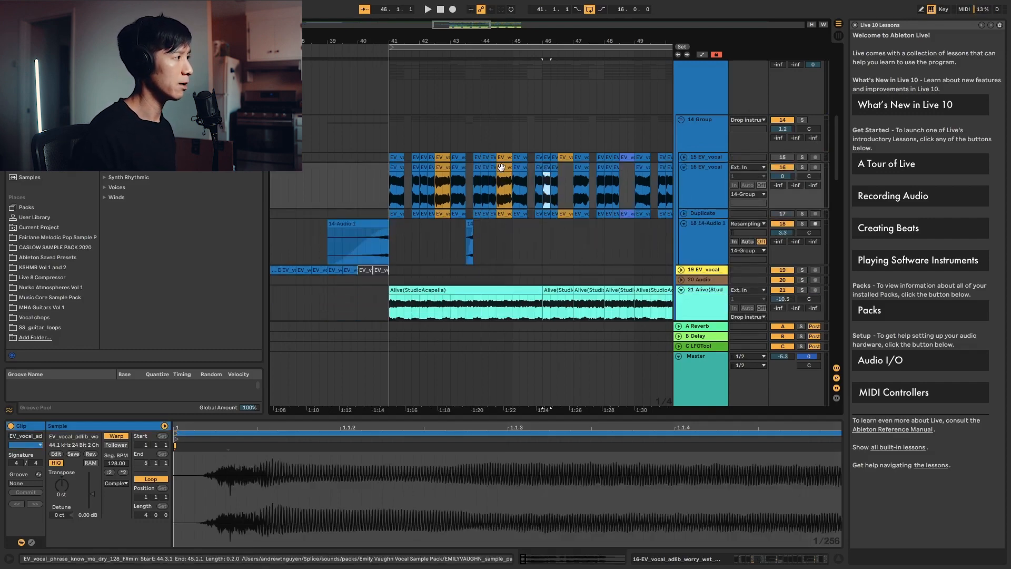
pyautogui.click(397, 169)
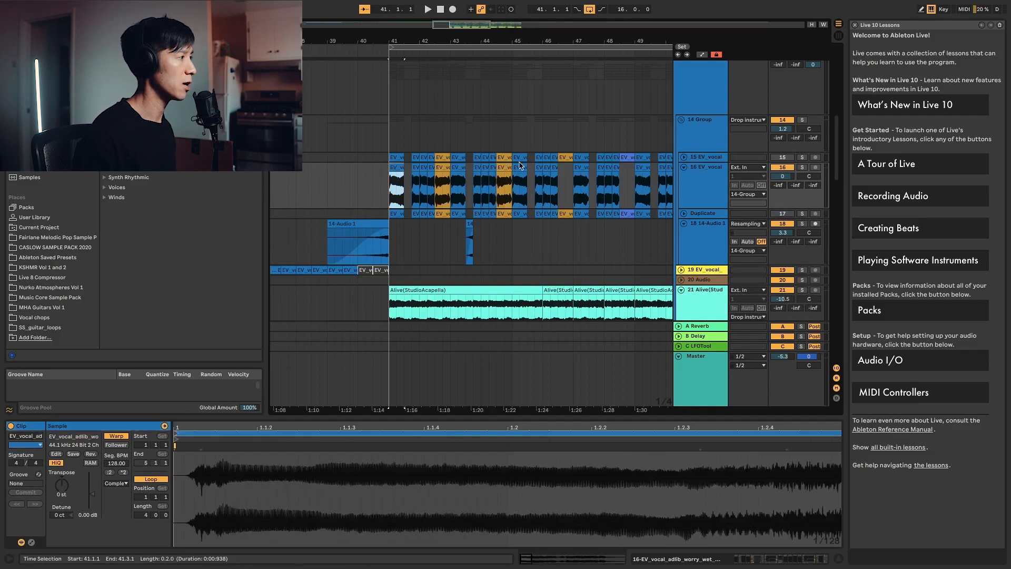
pyautogui.keyDown('shift'); pyautogui.click(515, 165); pyautogui.keyUp('shift')
pyautogui.click(503, 168)
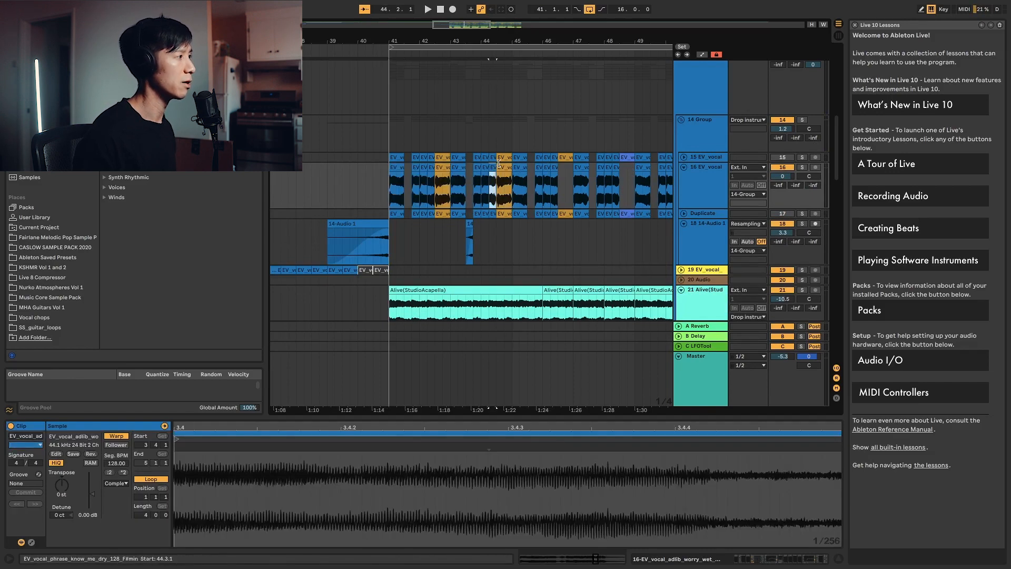
pyautogui.moveTo(503, 169); pyautogui.dragTo(564, 174)
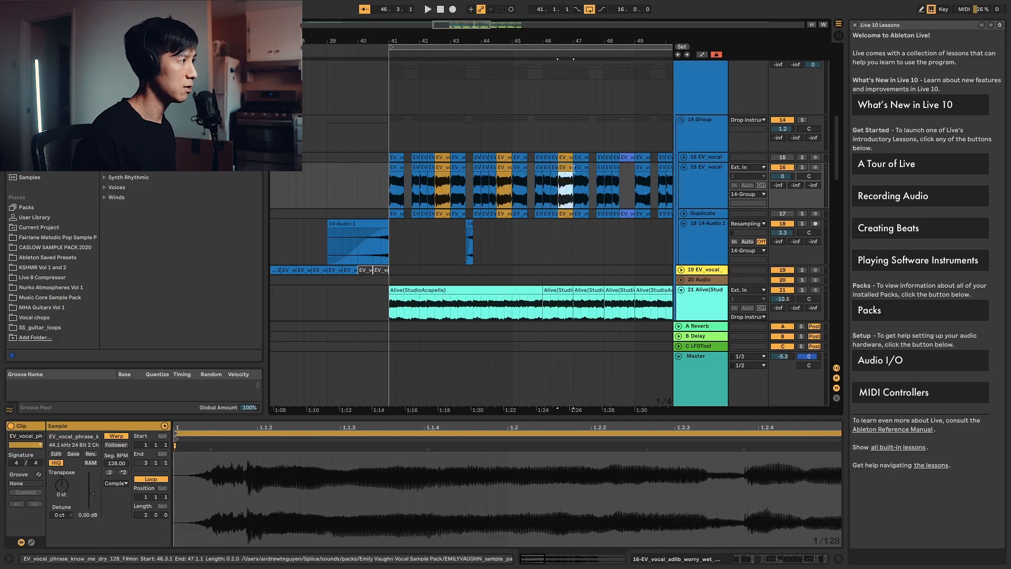
pyautogui.click(623, 183)
pyautogui.moveTo(633, 180); pyautogui.dragTo(632, 180)
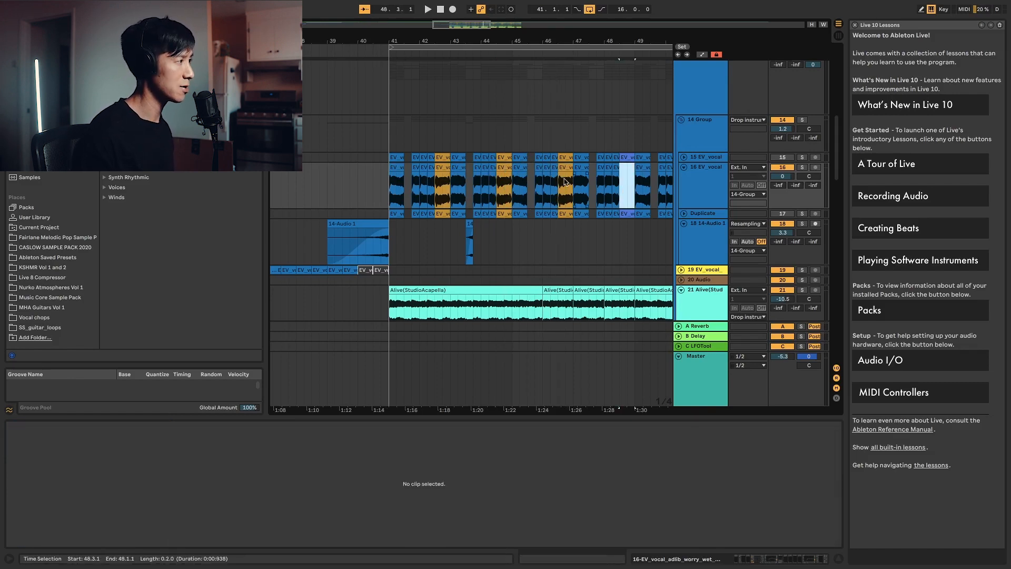
pyautogui.click(561, 168)
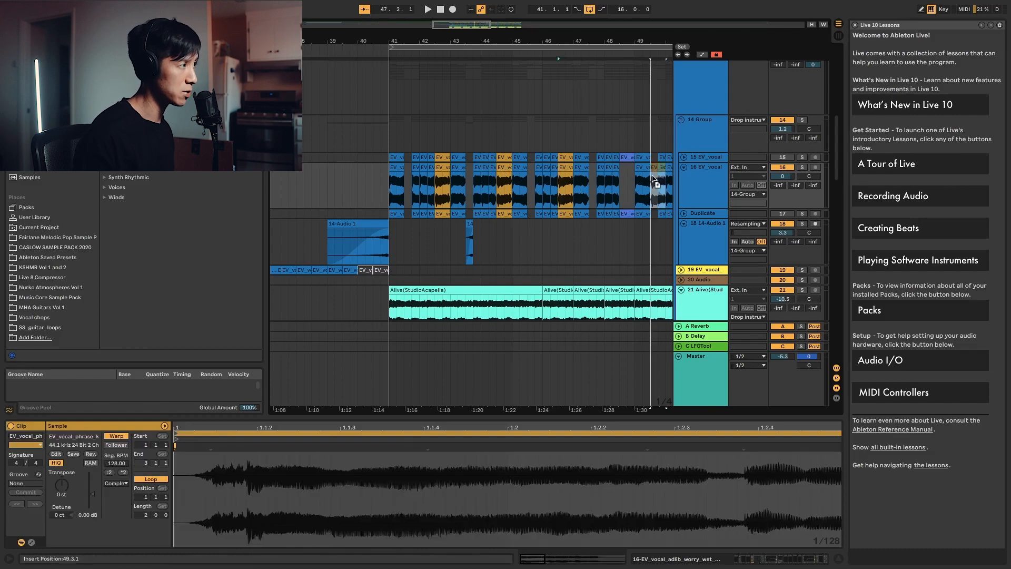
# Play the chop pattern with the orange phrase chops on track 16 from 41.1.1.
pyautogui.click(398, 168)
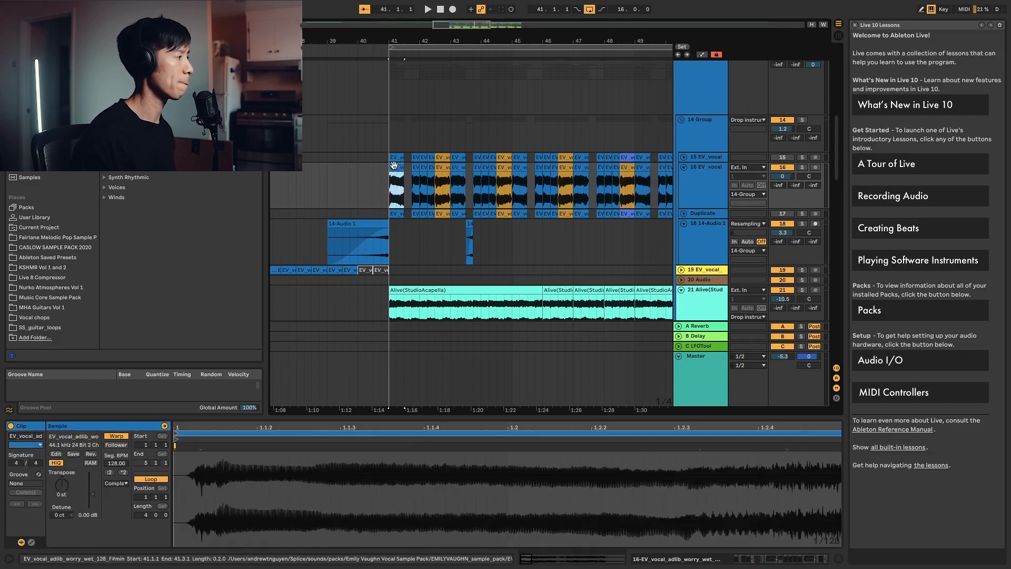
pyautogui.press('space')
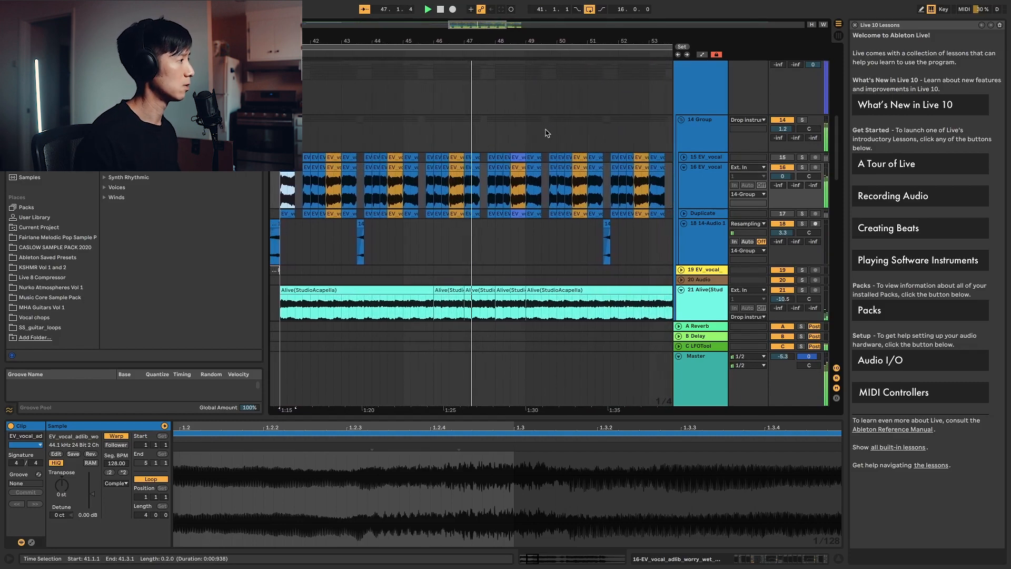
pyautogui.click(488, 171)
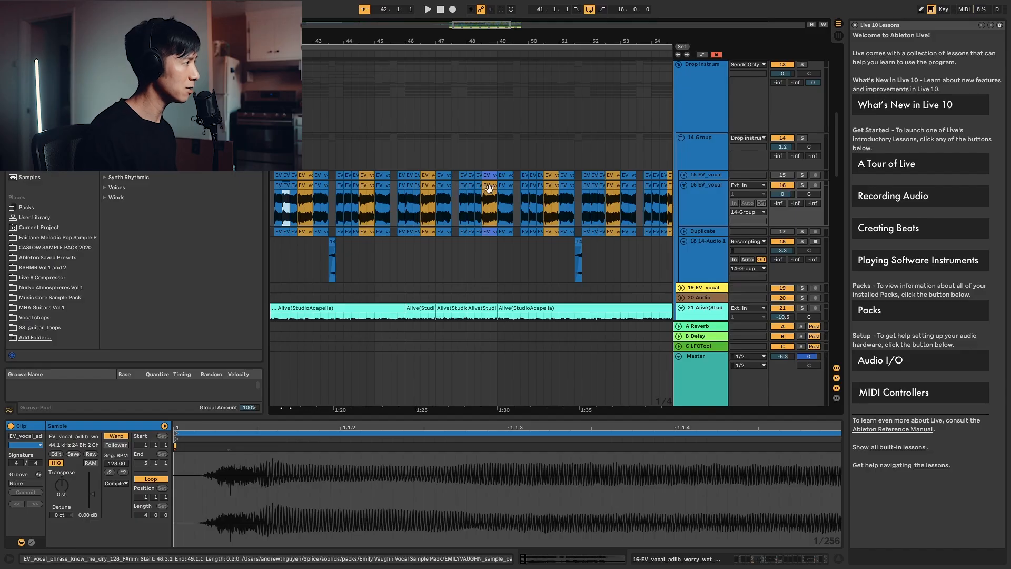
# Delete the orange phrase chop at 48.3.1 on track 16.
pyautogui.click(489, 188)
pyautogui.press('Delete')
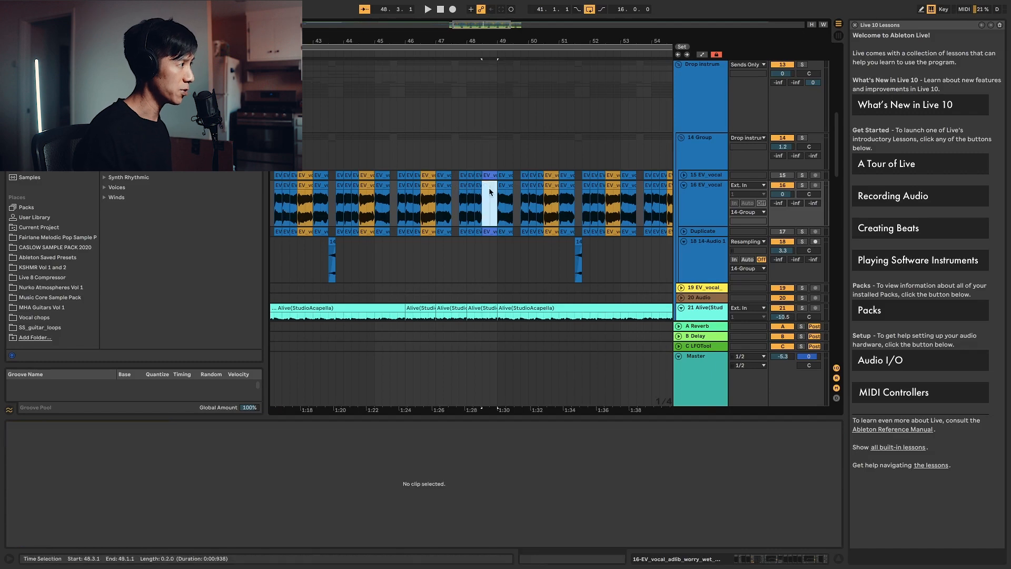
pyautogui.scroll(-10, 330, 221)
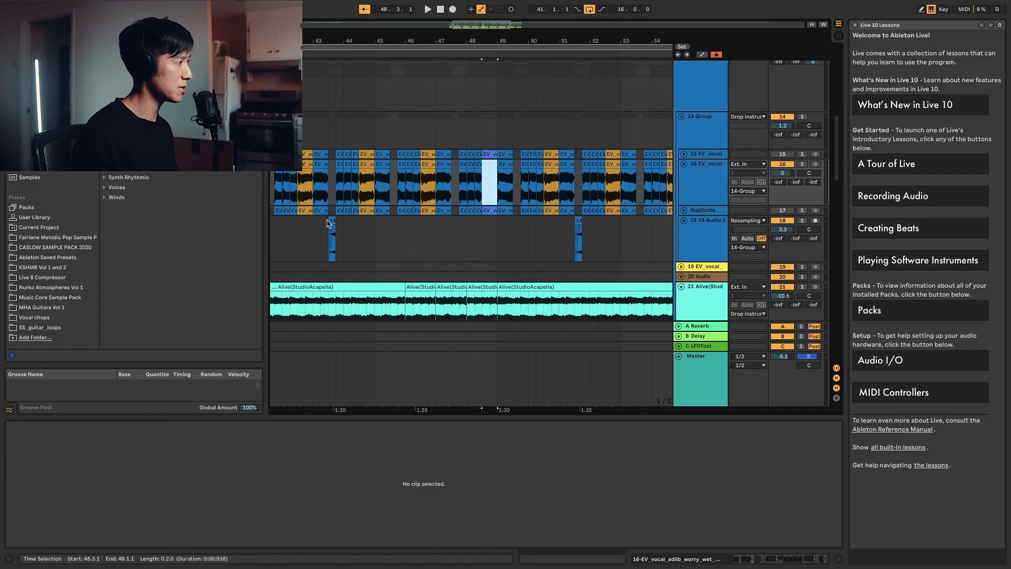
pyautogui.scroll(-3, 311, 218)
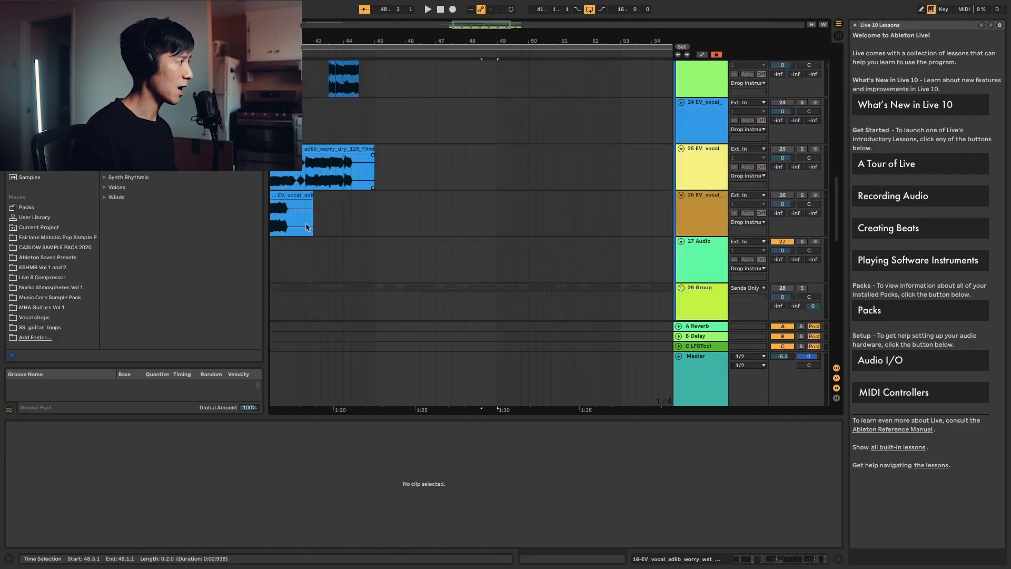
# Copy the purple float adlib chop at 48.3.1 on the Duplicate track and paste it at 41.1.1 on track 22.
pyautogui.click(306, 224)
pyautogui.press('-')
pyautogui.press('-')
pyautogui.scroll(5, 305, 224)
pyautogui.scroll(5, 305, 226)
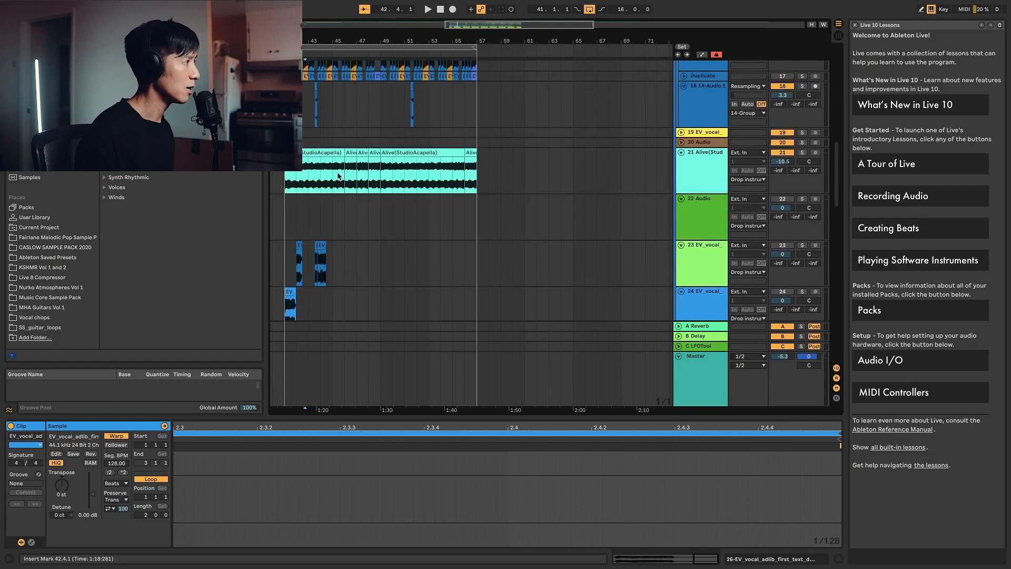
pyautogui.press('+')
pyautogui.click(411, 155)
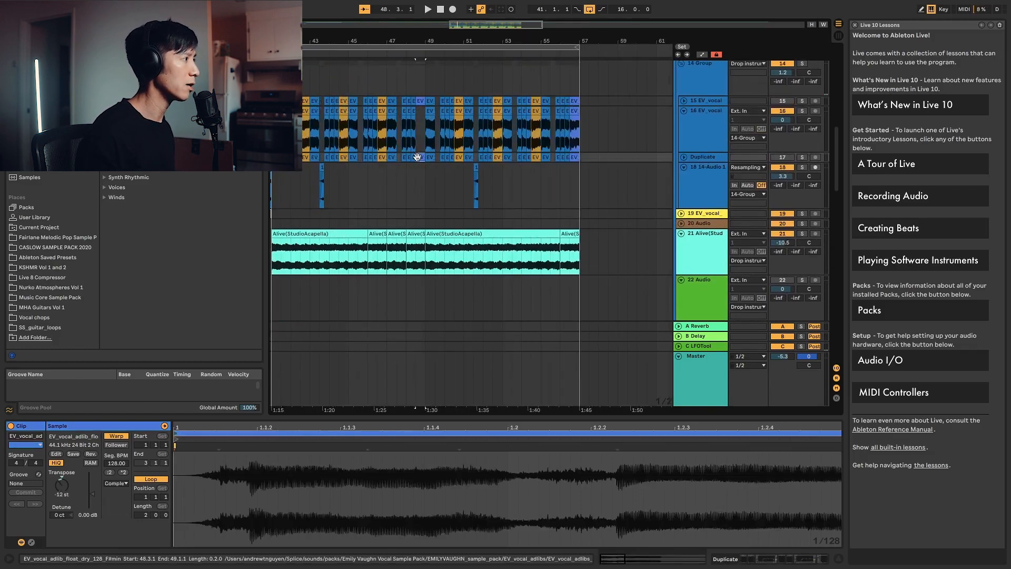
pyautogui.scroll(-3, 373, 190)
pyautogui.scroll(-2, 311, 237)
pyautogui.press('-')
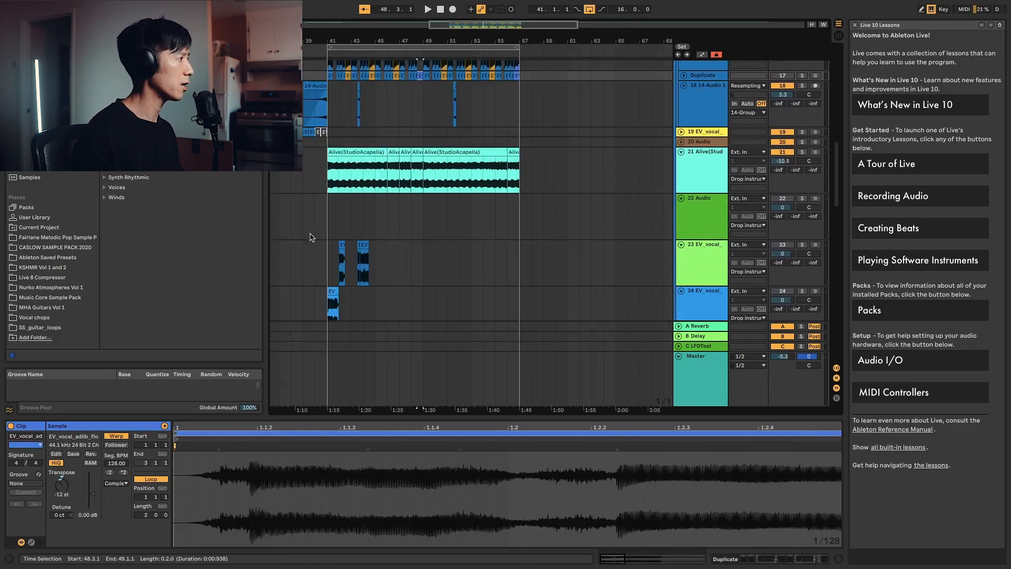
pyautogui.click(320, 227)
pyautogui.hotkey('ctrl', 'v')
pyautogui.press('+')
pyautogui.press('+')
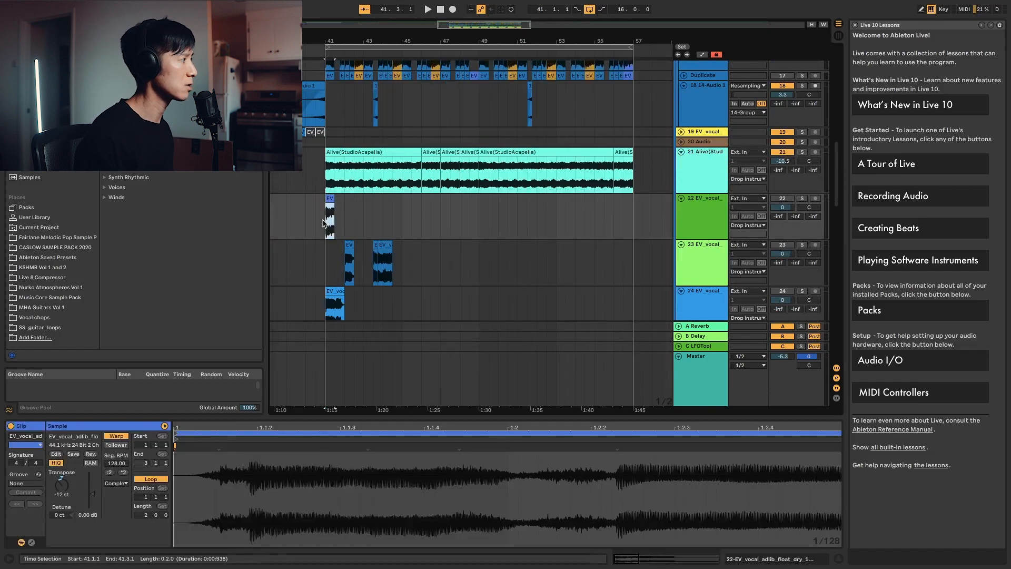
# Extend the float adlib on track 22 to 42.4.1 and audition it with the track soloed.
pyautogui.moveTo(335, 202); pyautogui.dragTo(454, 193)
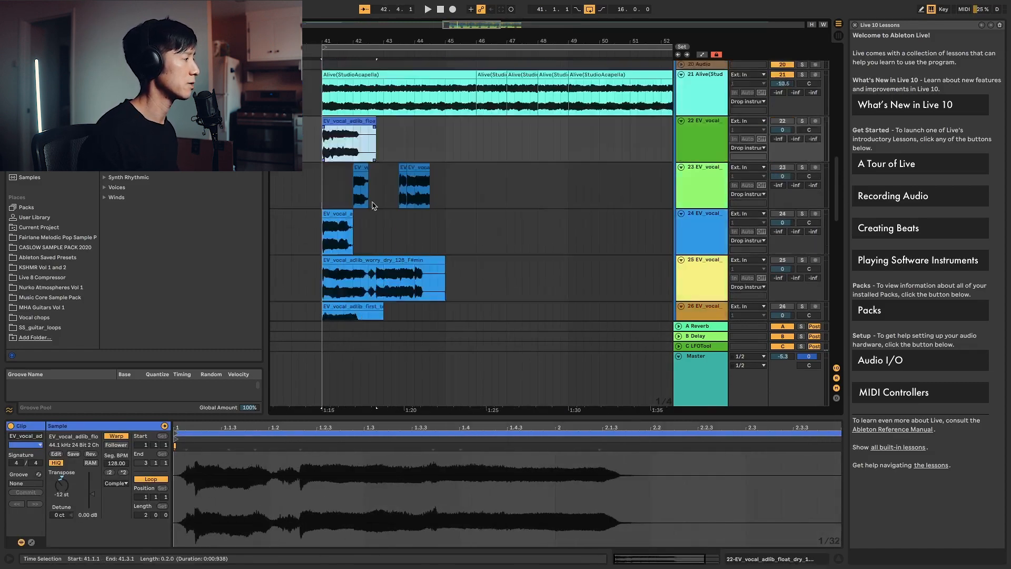
pyautogui.scroll(-1, 372, 211)
pyautogui.scroll(1, 341, 230)
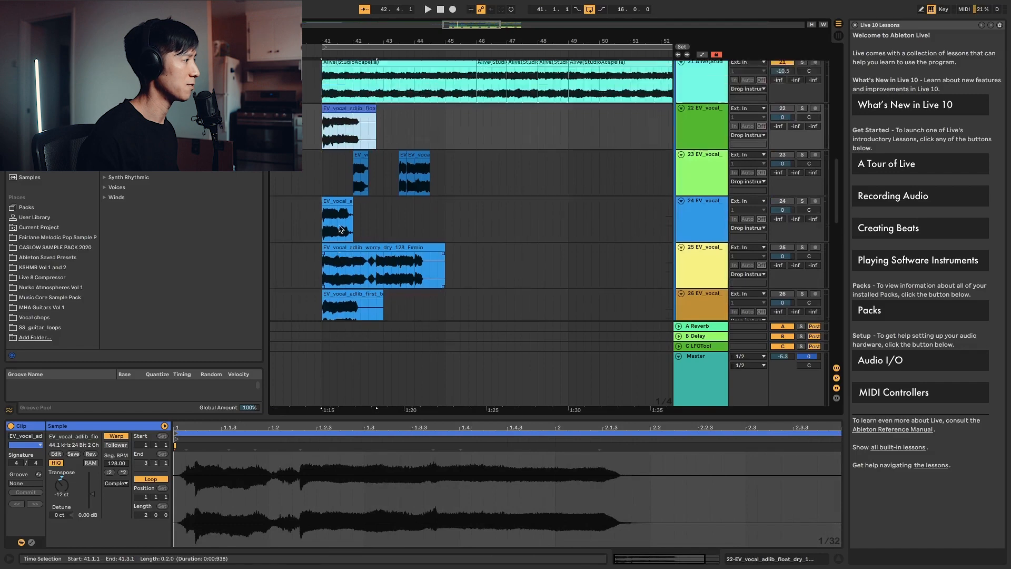
pyautogui.scroll(2, 686, 186)
pyautogui.click(802, 194)
pyautogui.press('space')
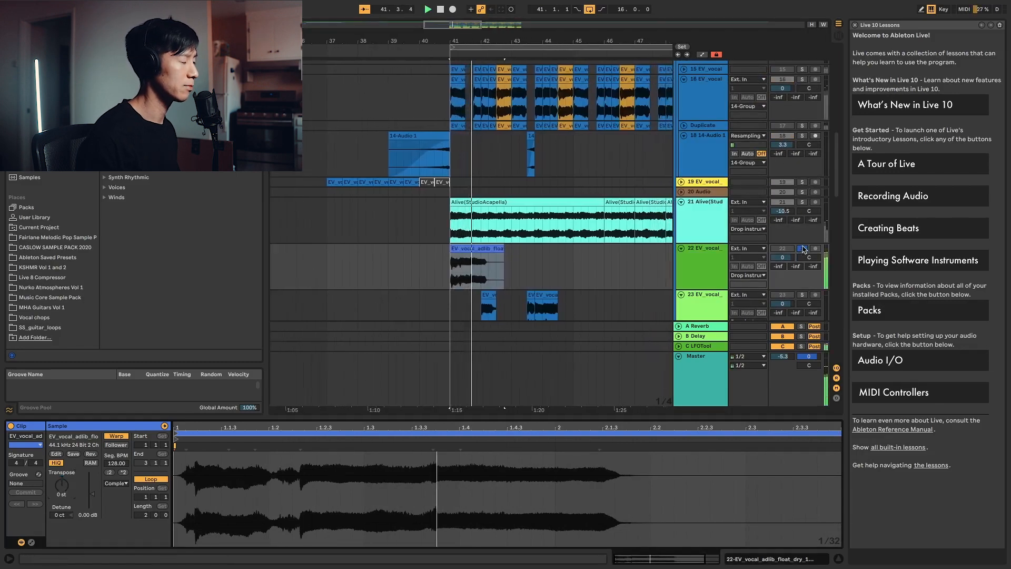
pyautogui.press('space')
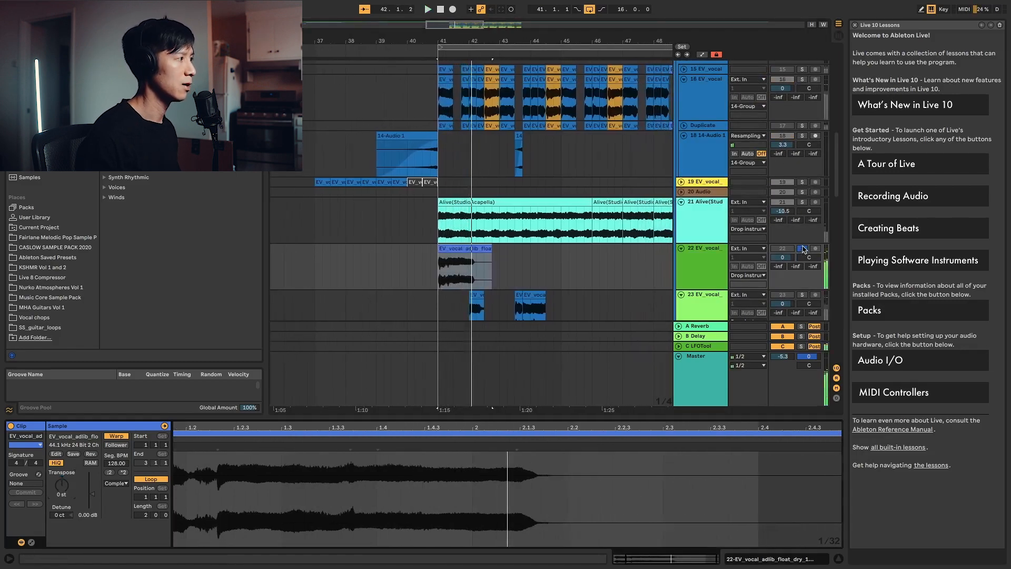
pyautogui.click(803, 249)
# Shorten the float adlib on track 22 and place it in the gap from 48.3.1 to 49.1.1 on track 16.
pyautogui.scroll(1, 568, 257)
pyautogui.moveTo(486, 265); pyautogui.dragTo(446, 266)
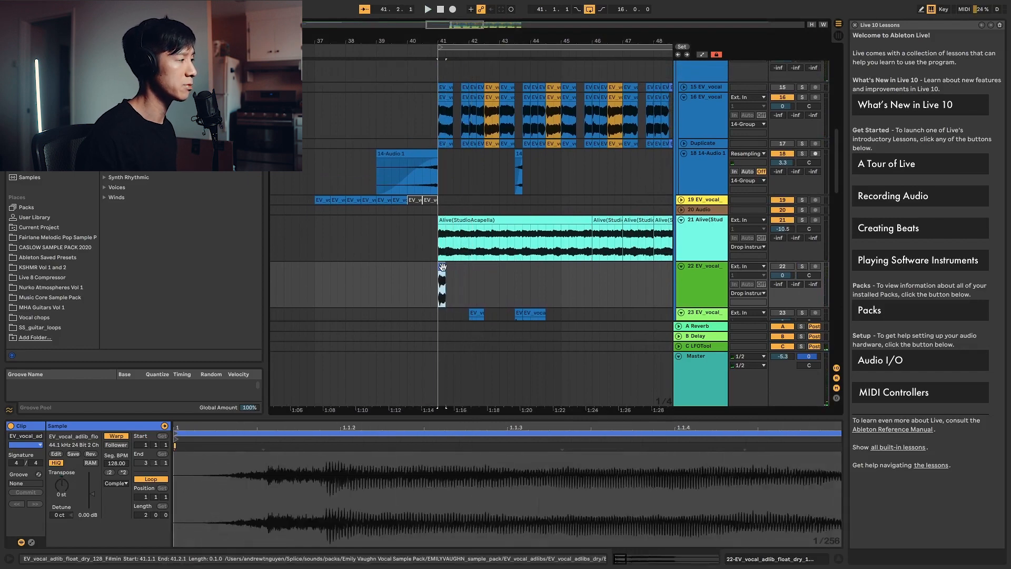
pyautogui.click(651, 134)
pyautogui.moveTo(670, 125); pyautogui.dragTo(649, 127)
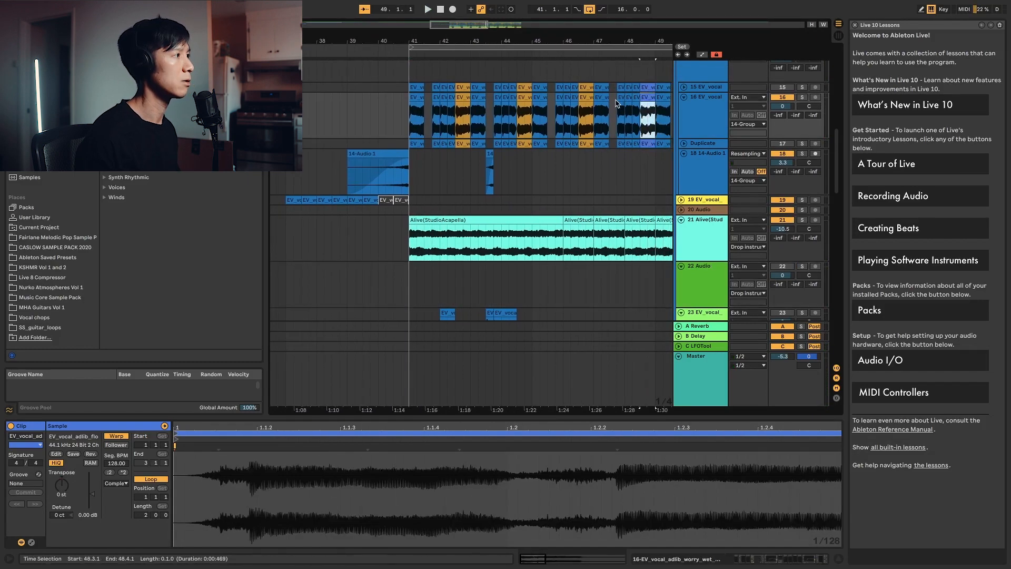
# Play the chop pattern from 47.4.1, and select the float adlib chop at 48.3.1 and the orange chop at 42.3.1.
pyautogui.click(622, 130)
pyautogui.press('space')
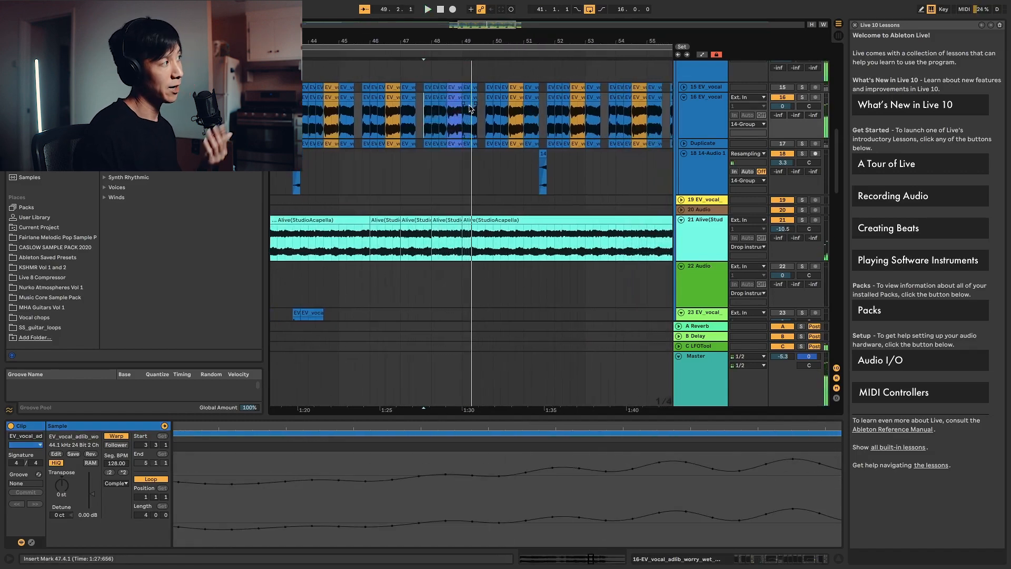
pyautogui.click(458, 98)
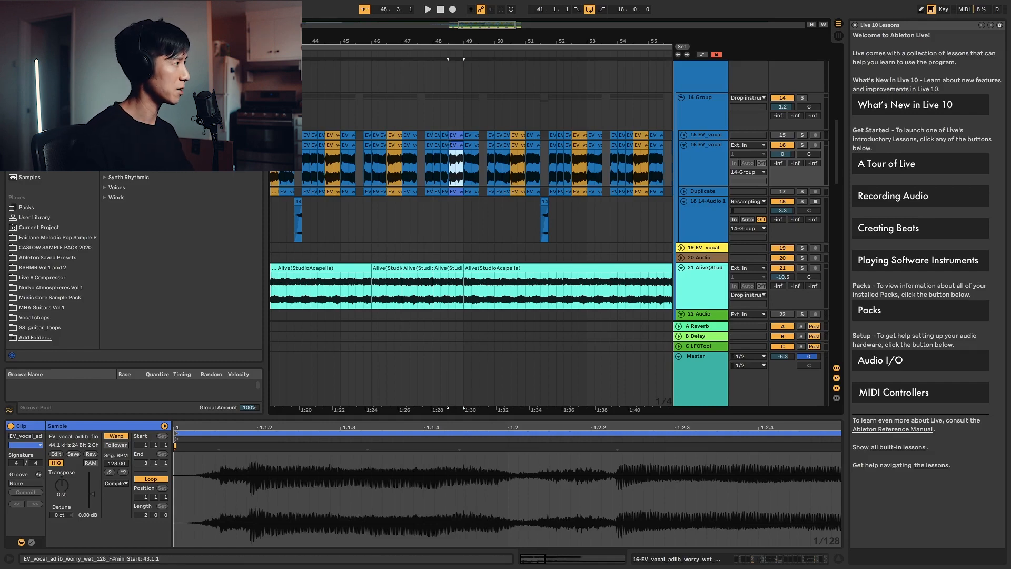
pyautogui.scroll(-5, 278, 145)
pyautogui.click(277, 145)
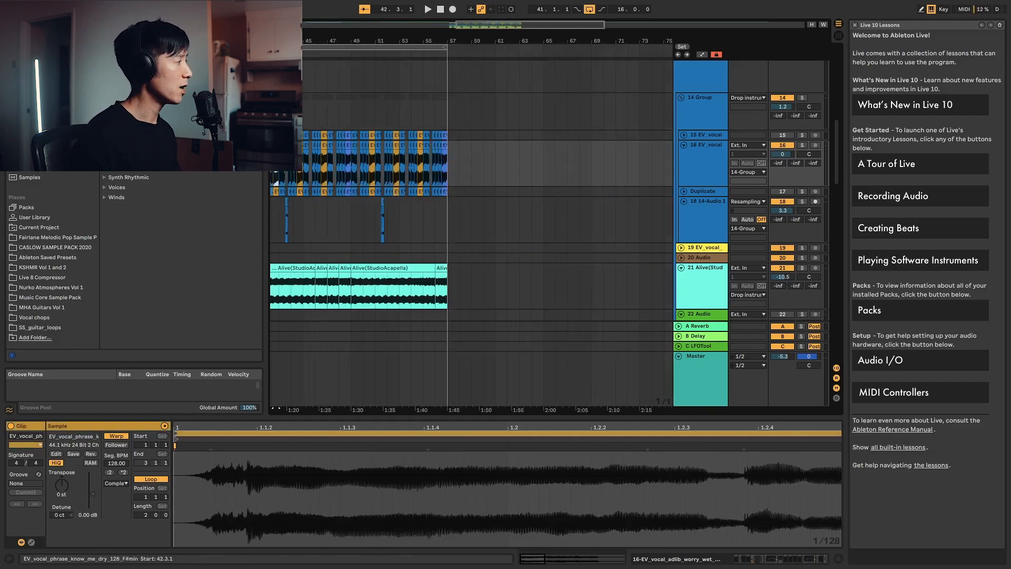
# Examine the arrangement from bar 41 onward, from the instrument and drum tracks down to the vocal chop group and the source adlib tracks.
pyautogui.click(273, 145)
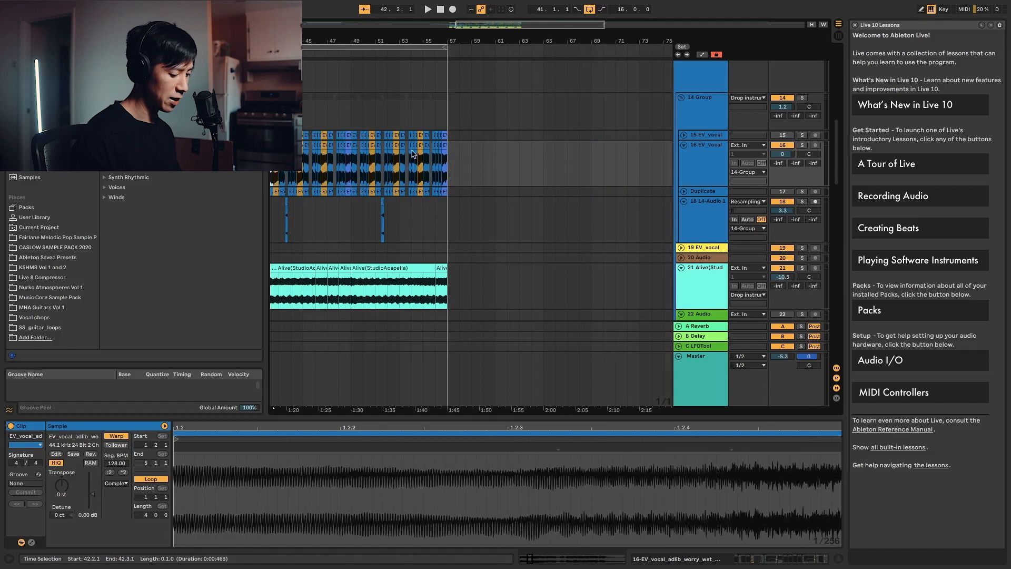
pyautogui.press('+')
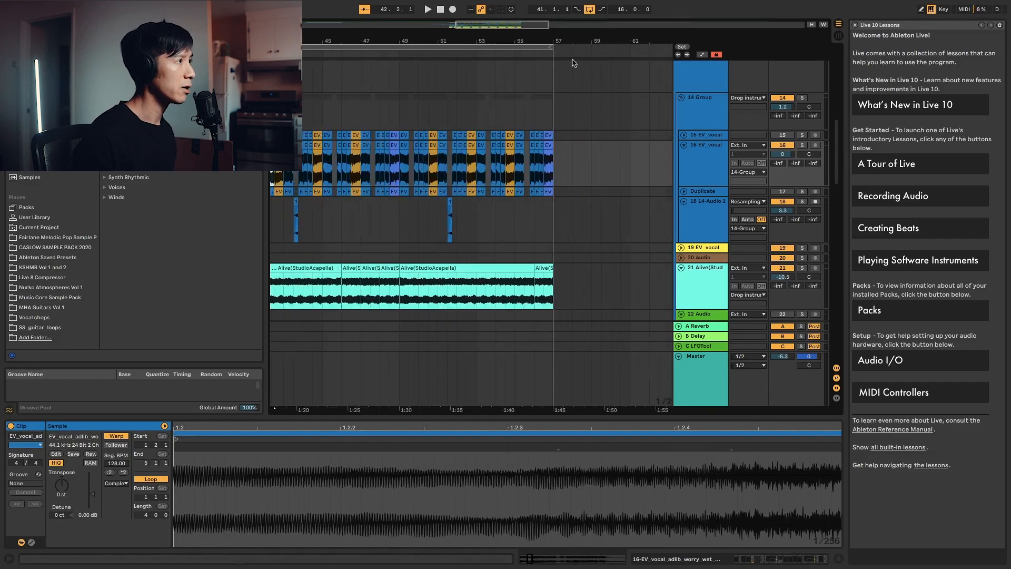
pyautogui.press('+')
pyautogui.moveTo(484, 33); pyautogui.dragTo(585, 33)
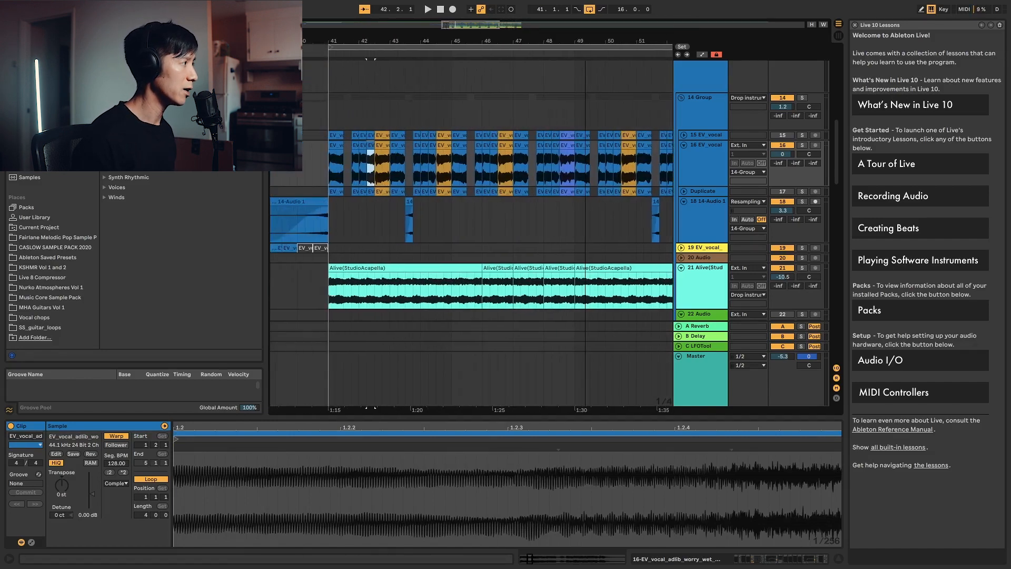
pyautogui.scroll(10, 452, 213)
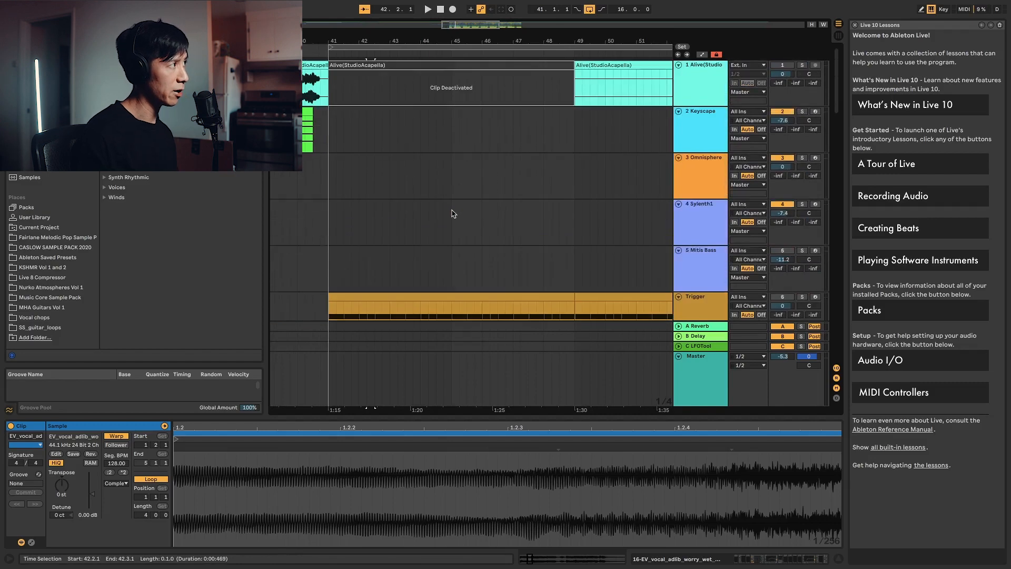
pyautogui.scroll(-4, 401, 220)
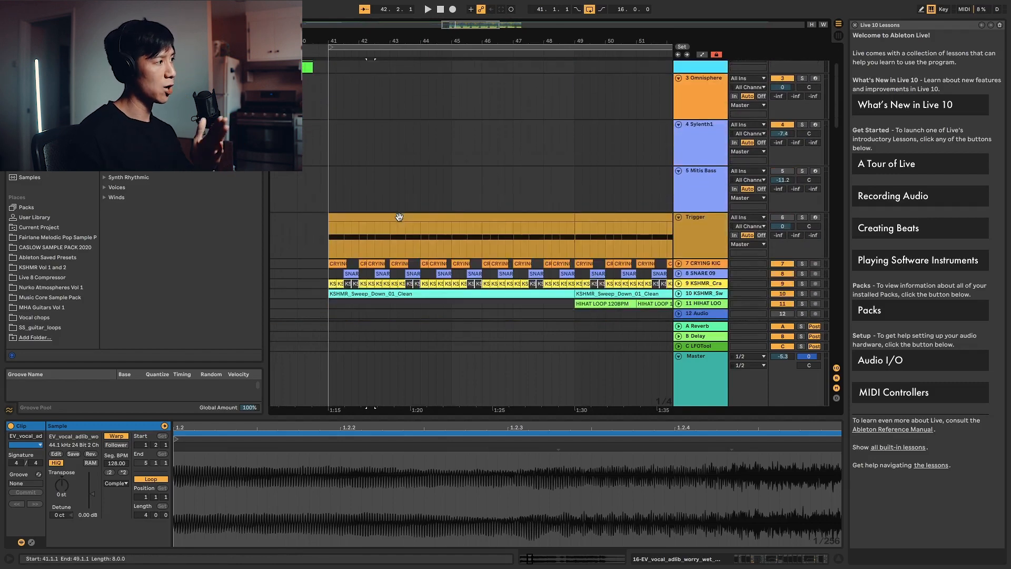
pyautogui.scroll(-6, 400, 222)
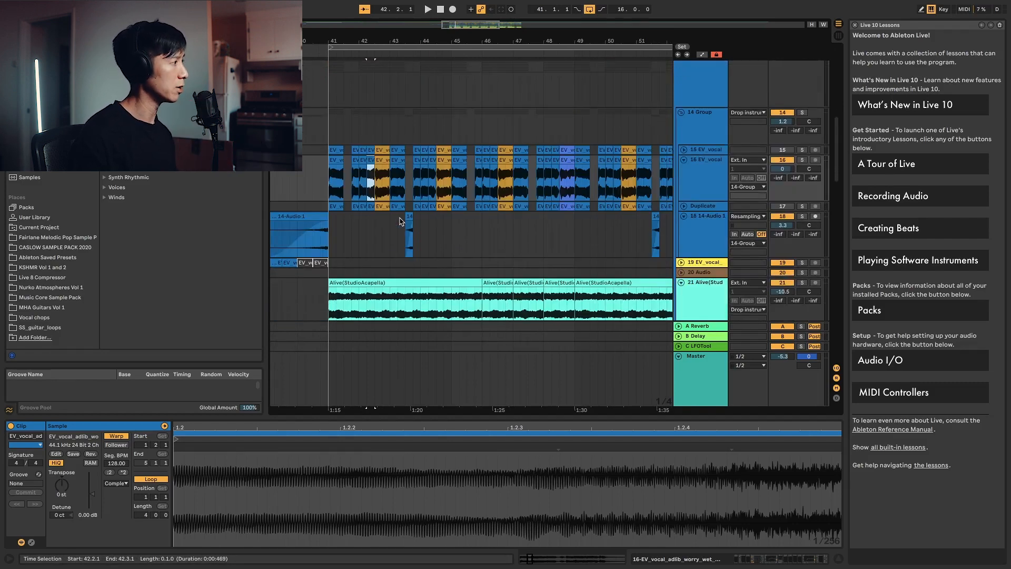
pyautogui.scroll(-8, 400, 221)
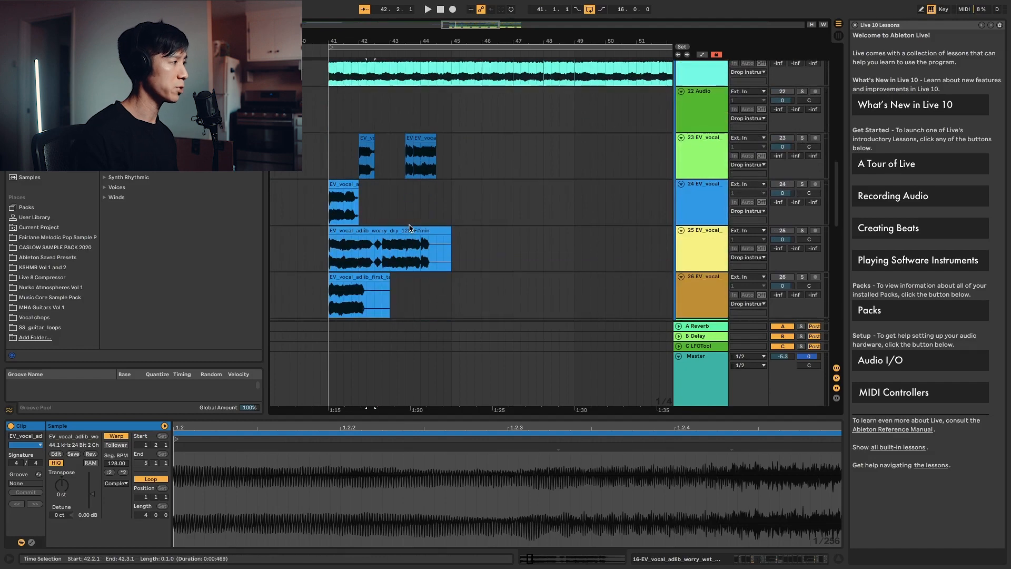
pyautogui.scroll(3, 411, 227)
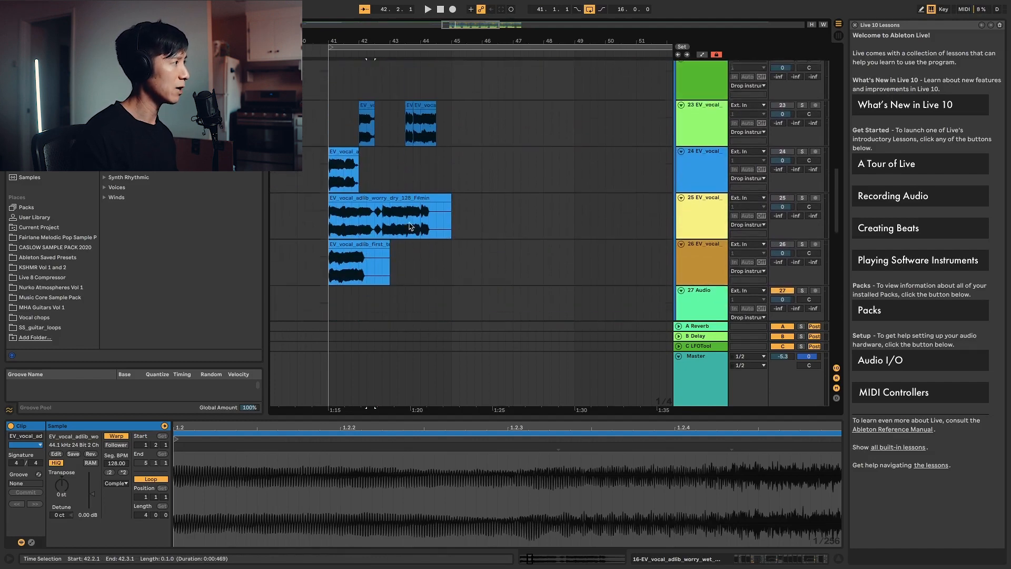
pyautogui.scroll(10, 411, 227)
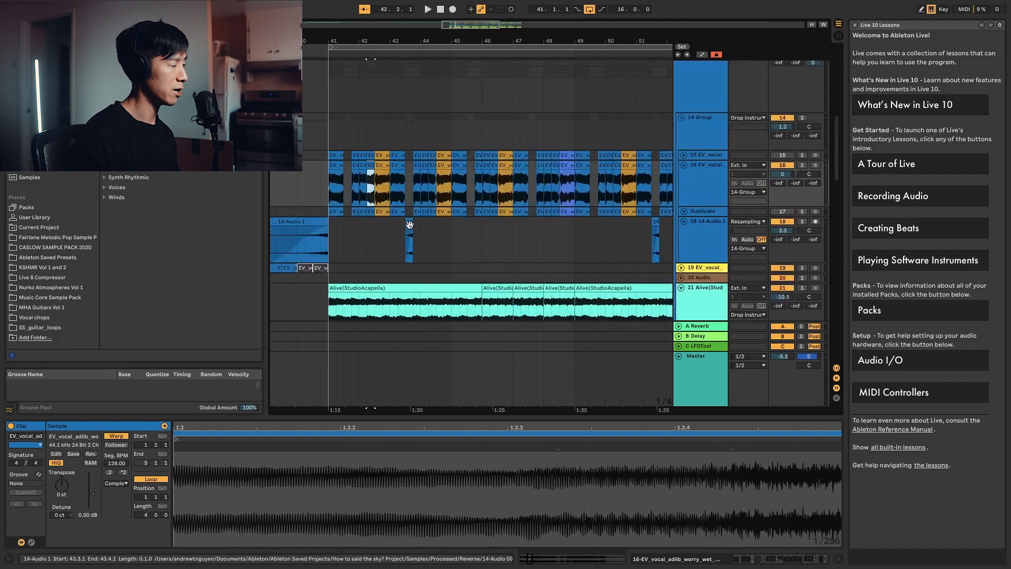
pyautogui.scroll(-10, 411, 228)
pyautogui.scroll(8, 411, 228)
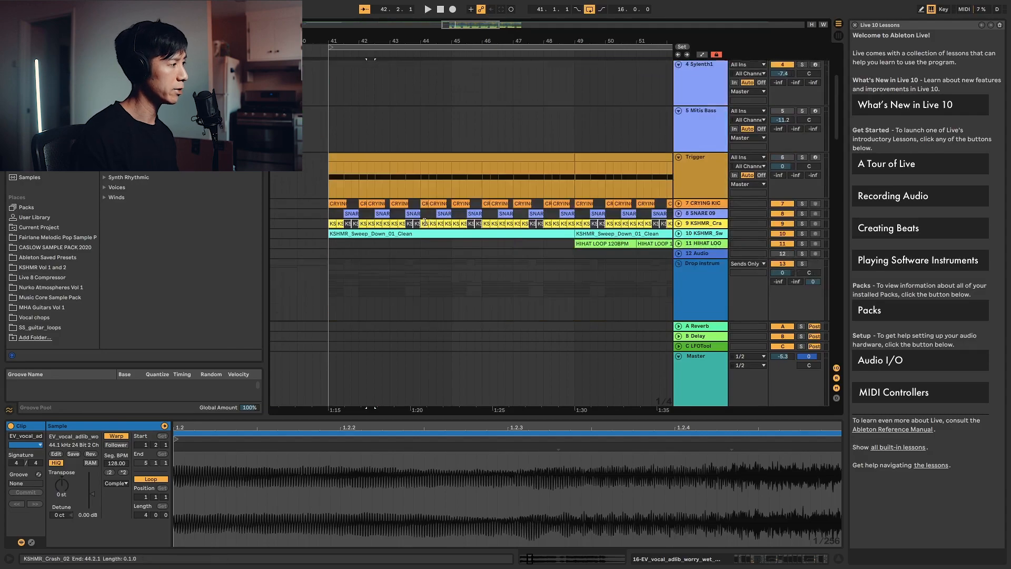
pyautogui.scroll(-6, 421, 227)
pyautogui.scroll(-3, 427, 227)
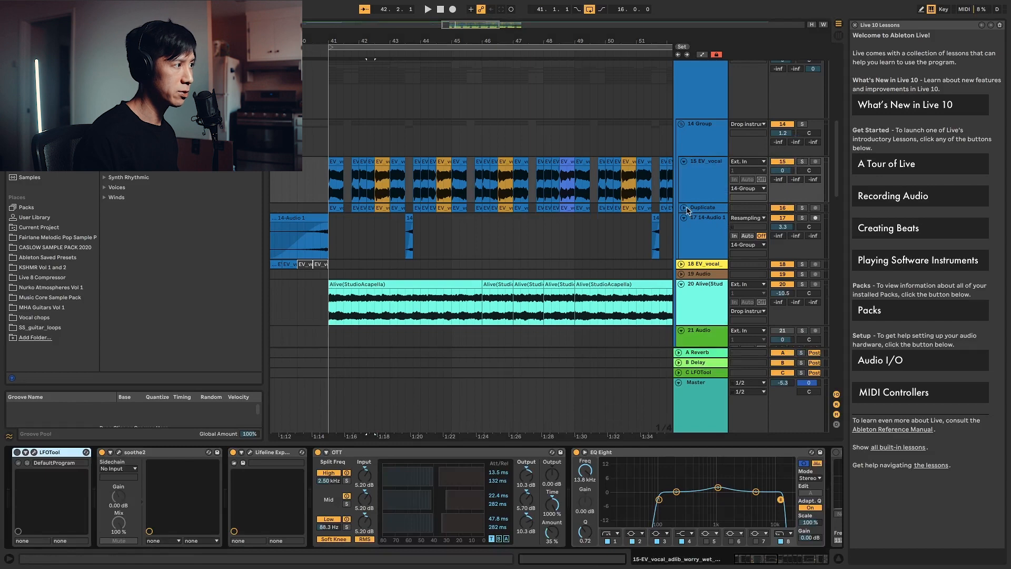
# Unfold the Duplicate track, solo vocal chop track 15 and audition its chops from 41.1.1.
pyautogui.click(685, 208)
pyautogui.click(800, 162)
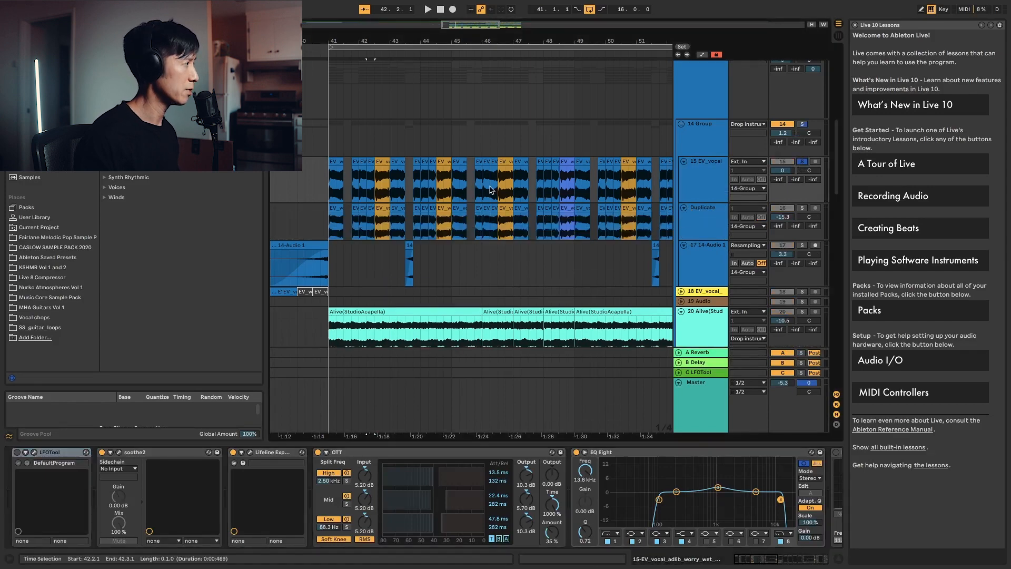
pyautogui.press('space')
pyautogui.click(423, 159)
pyautogui.press('space')
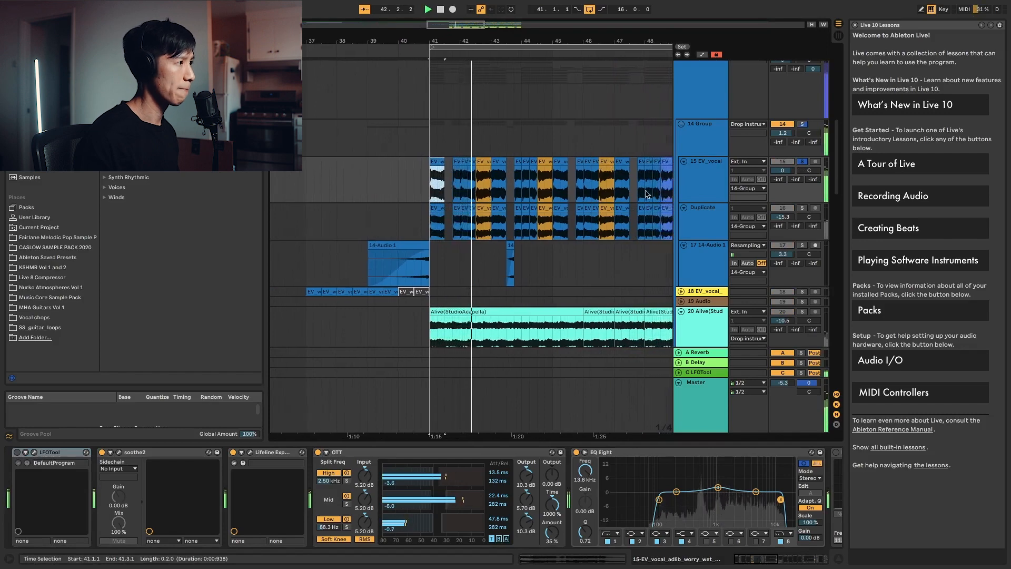
pyautogui.press('space')
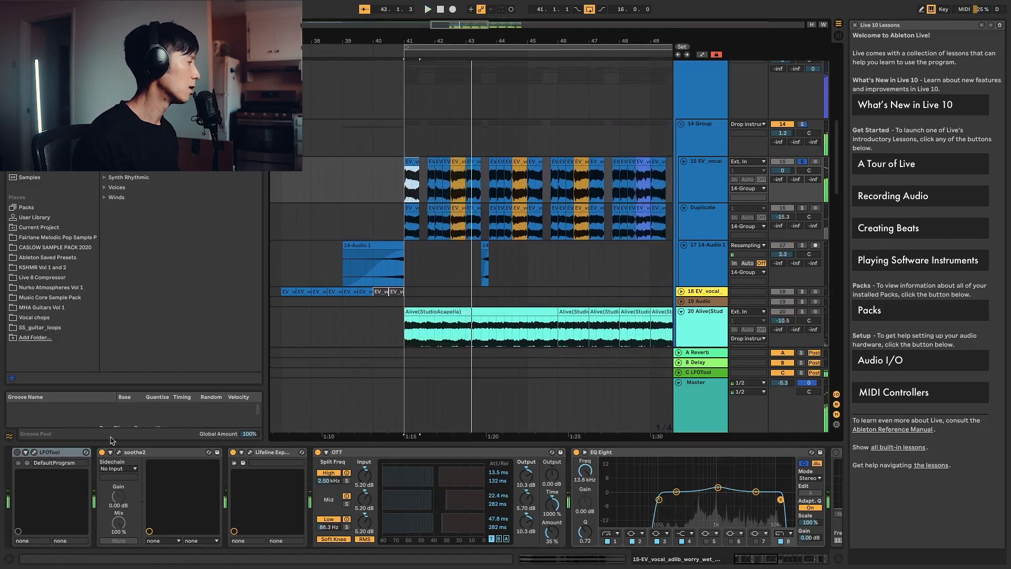
# Open the soothe2 plug-in on track 15 and move its window clear of the track headers.
pyautogui.click(119, 453)
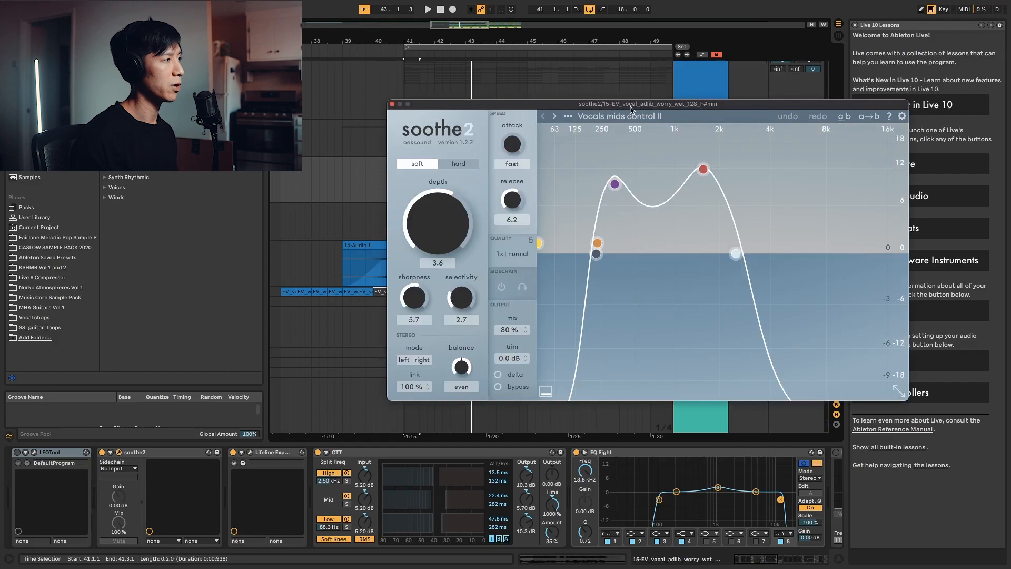
pyautogui.moveTo(632, 109); pyautogui.dragTo(539, 102)
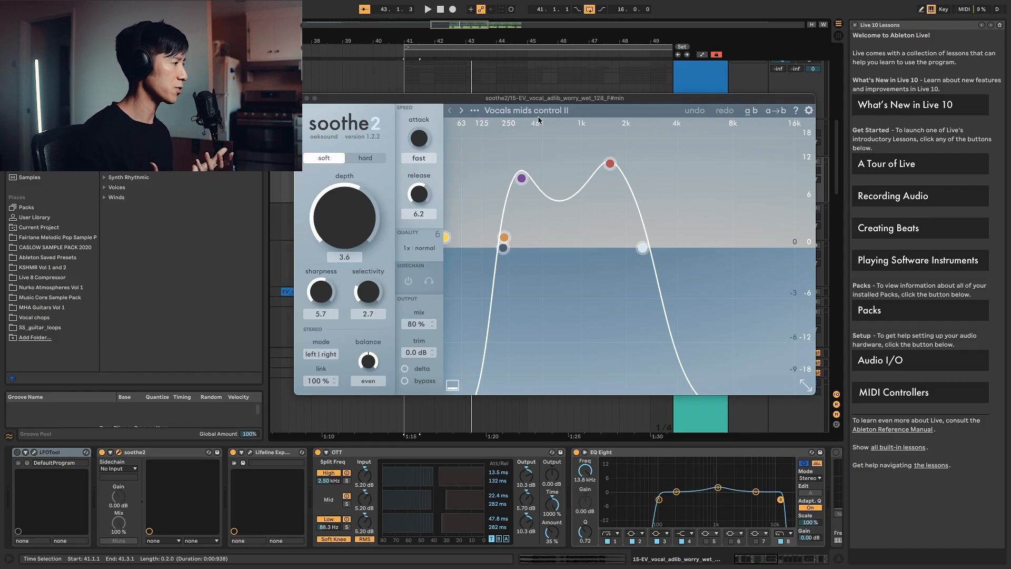
pyautogui.moveTo(552, 101); pyautogui.dragTo(500, 188)
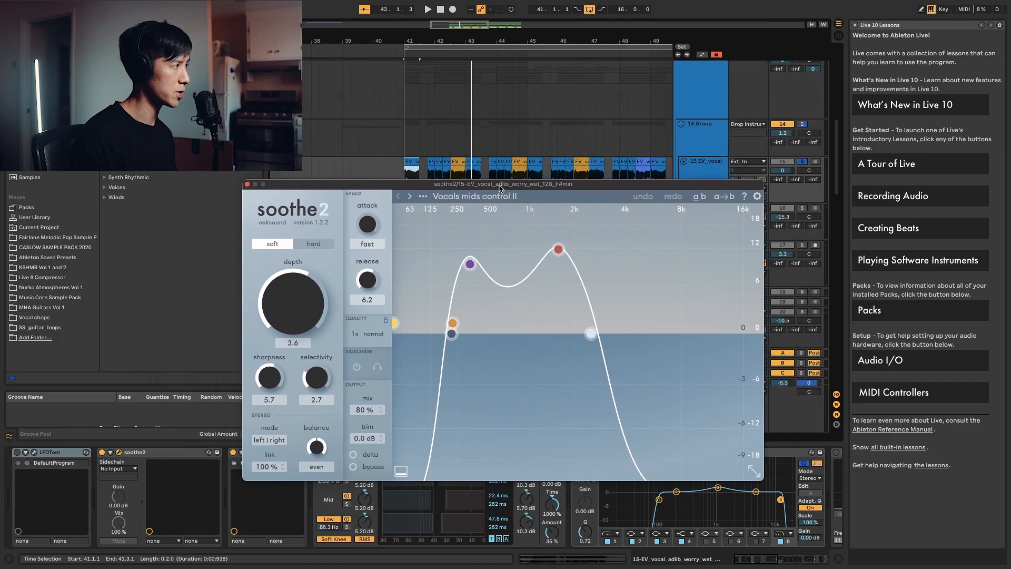
pyautogui.moveTo(500, 188); pyautogui.dragTo(500, 187)
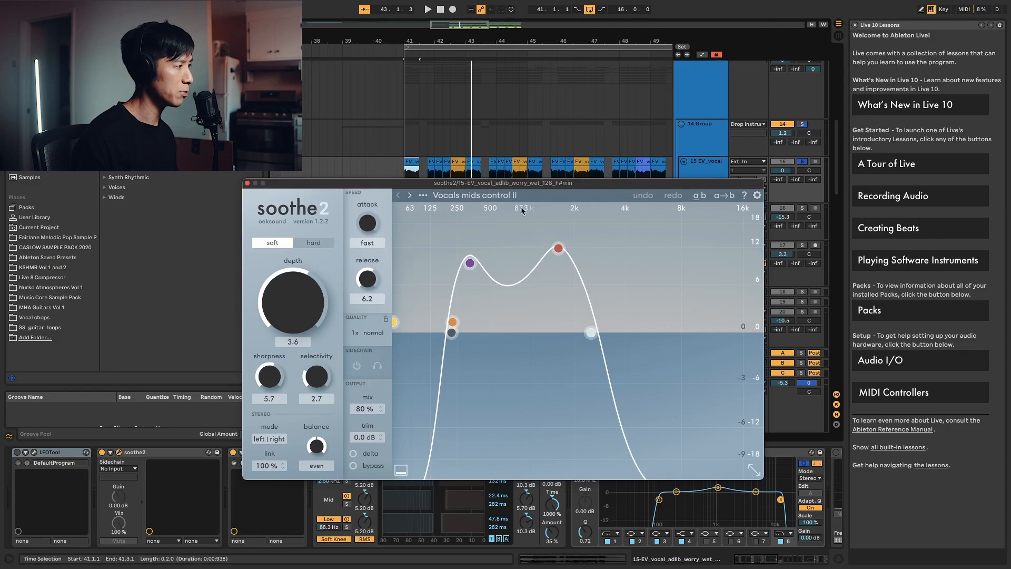
# Play the soloed chops while watching soothe2's resonance reduction, and close the plug-in window.
pyautogui.press('space')
pyautogui.press('space')
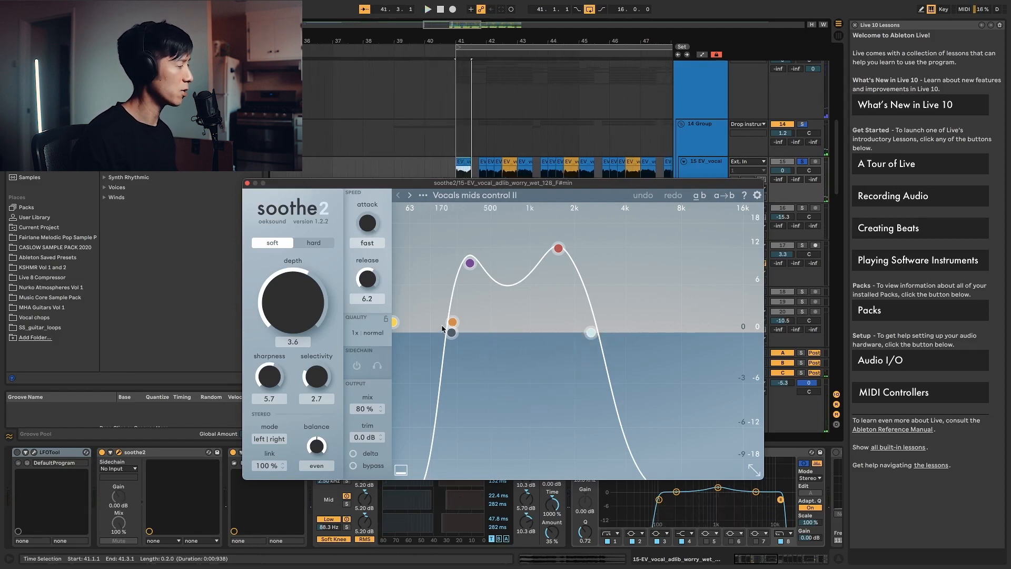
pyautogui.press('space')
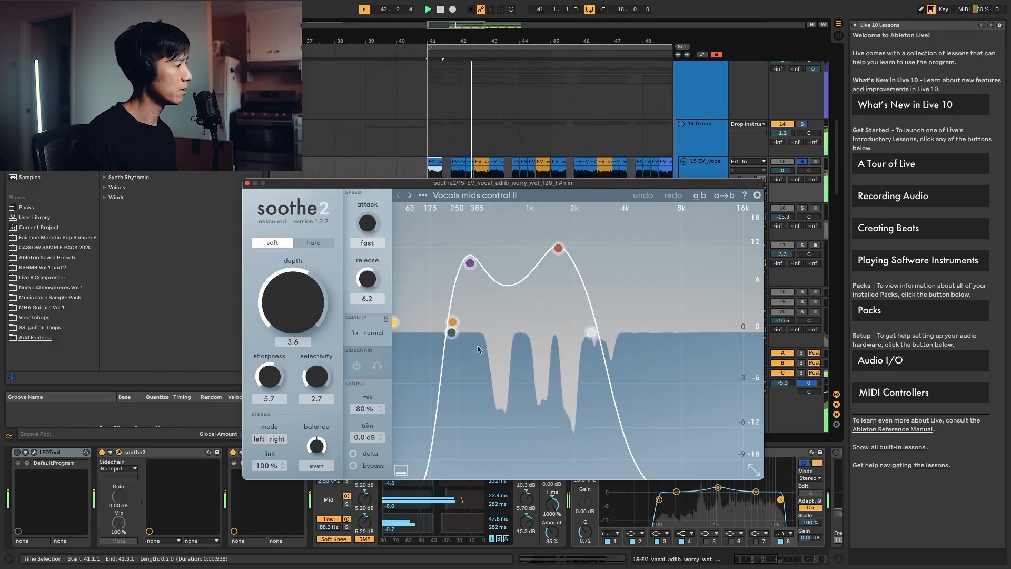
pyautogui.press('space')
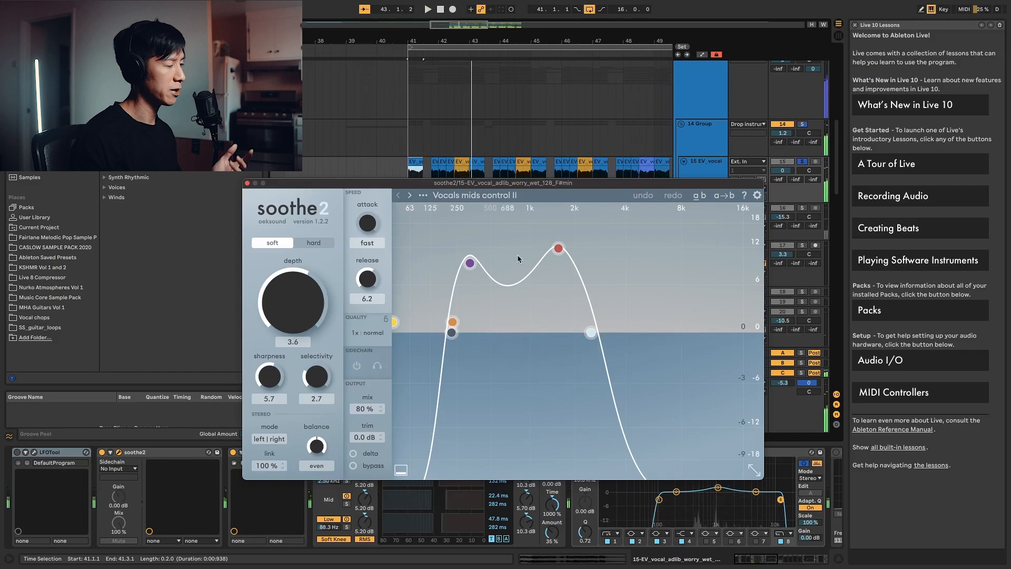
pyautogui.click(247, 183)
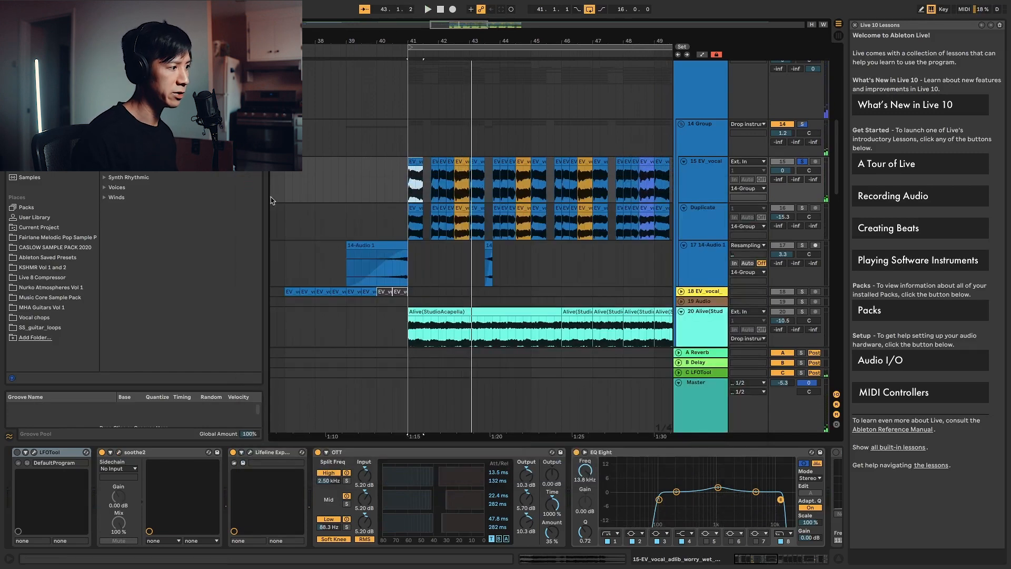
# Play the soloed chops again, and open the Lifeline Expanse plug-in to view its Dirt and Re-Amp settings.
pyautogui.press('space')
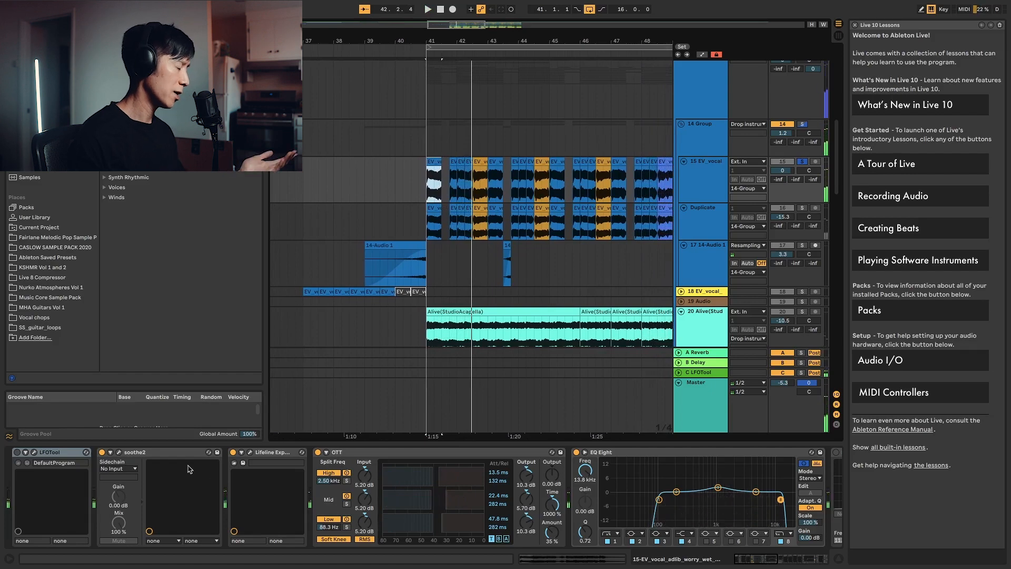
pyautogui.click(251, 453)
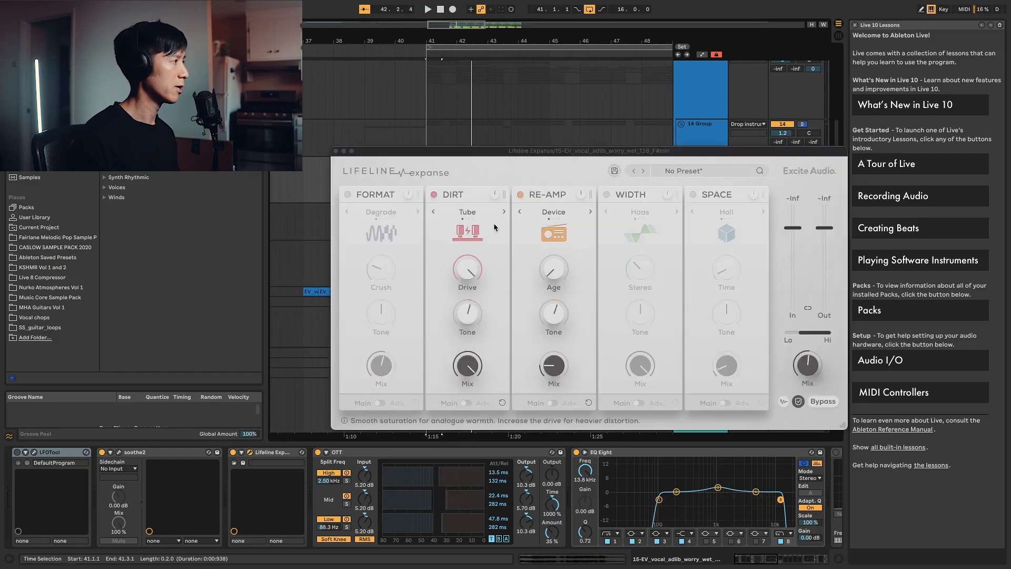
pyautogui.moveTo(528, 152); pyautogui.dragTo(438, 152)
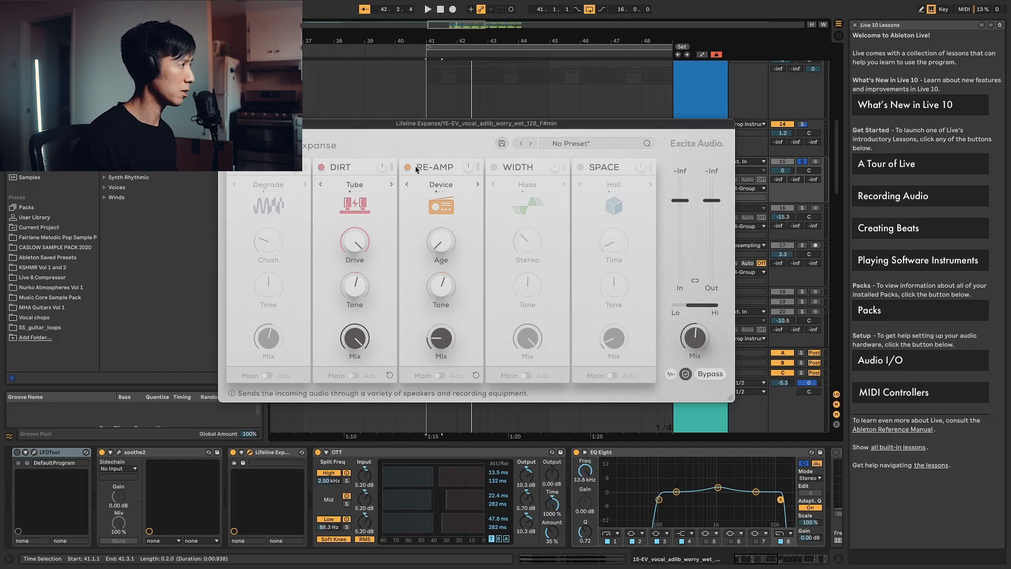
# Audition the chops with Lifeline Expanse off and on, close its window and leave the device switched off.
pyautogui.click(233, 454)
pyautogui.press('space')
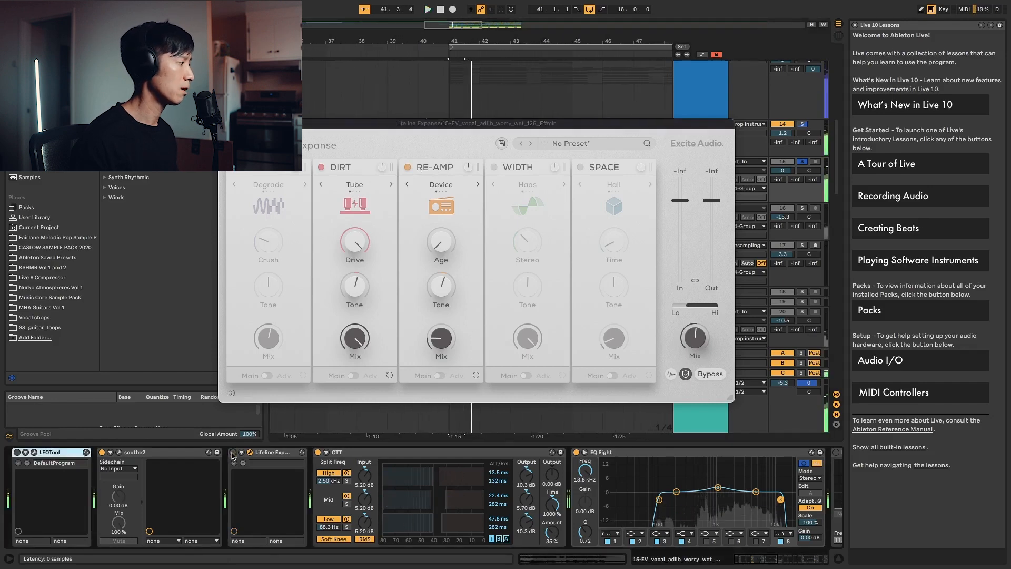
pyautogui.click(233, 453)
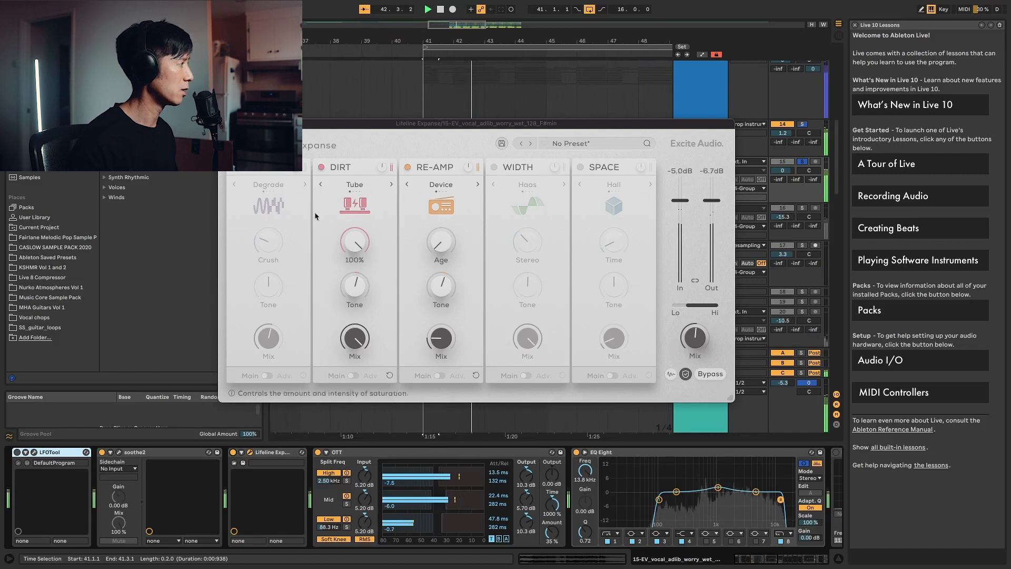
pyautogui.press('space')
pyautogui.click(251, 452)
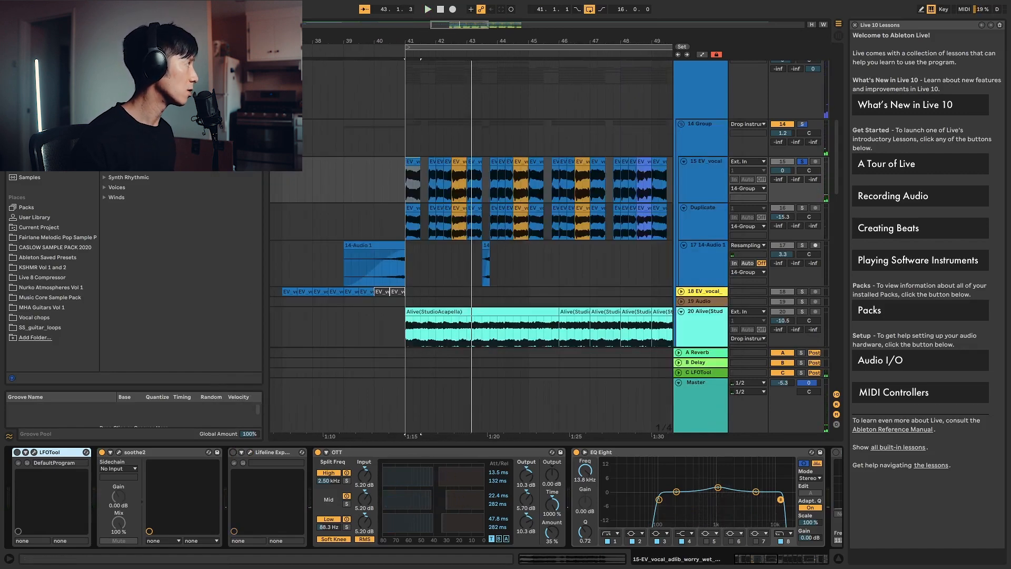
# Search the browser for Saturator, add it to track 15 and place it between Lifeline Expanse and OTT.
pyautogui.hotkey('ctrl', 'f')
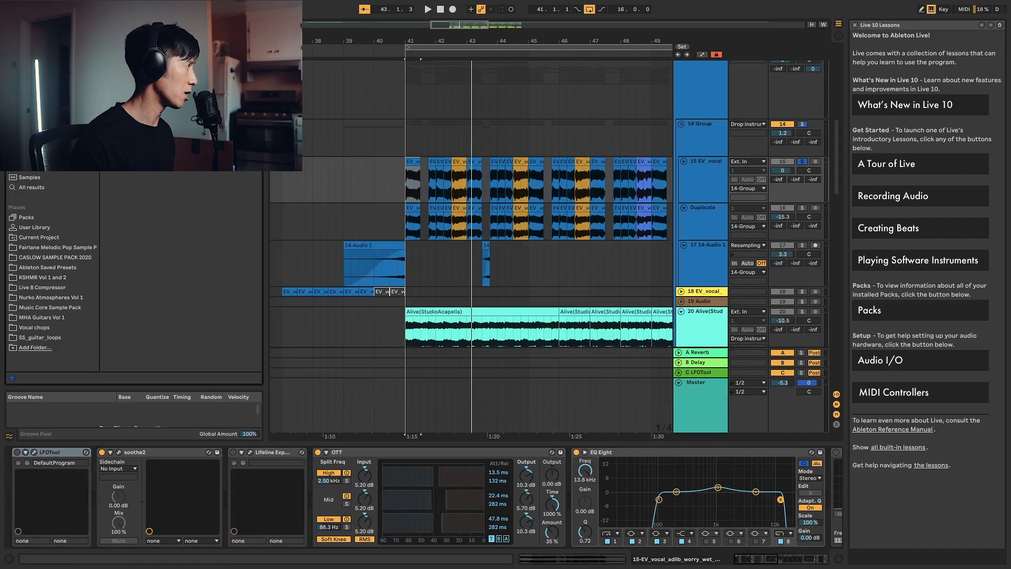
pyautogui.click(53, 186)
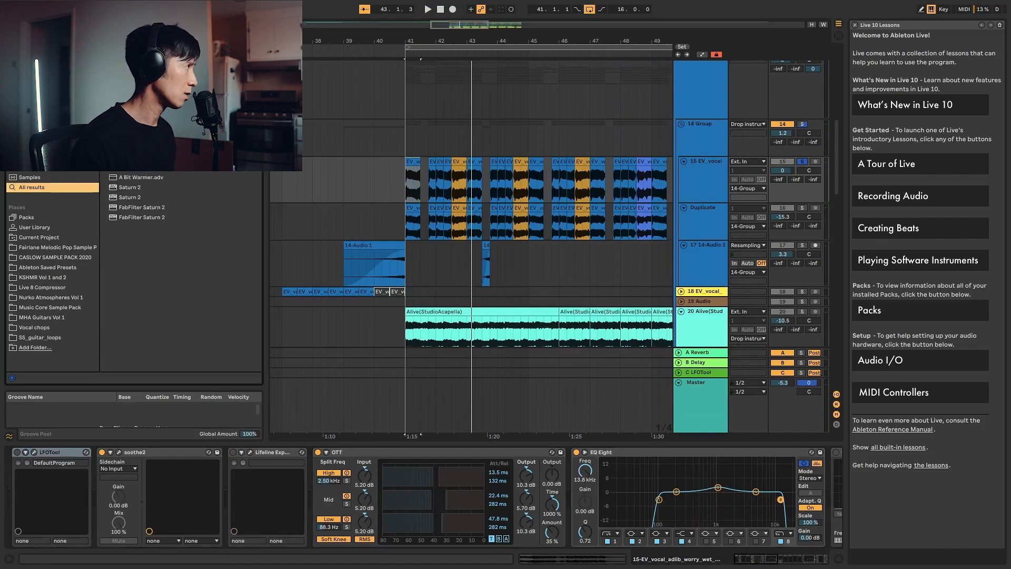
pyautogui.press('Down')
pyautogui.press('Return')
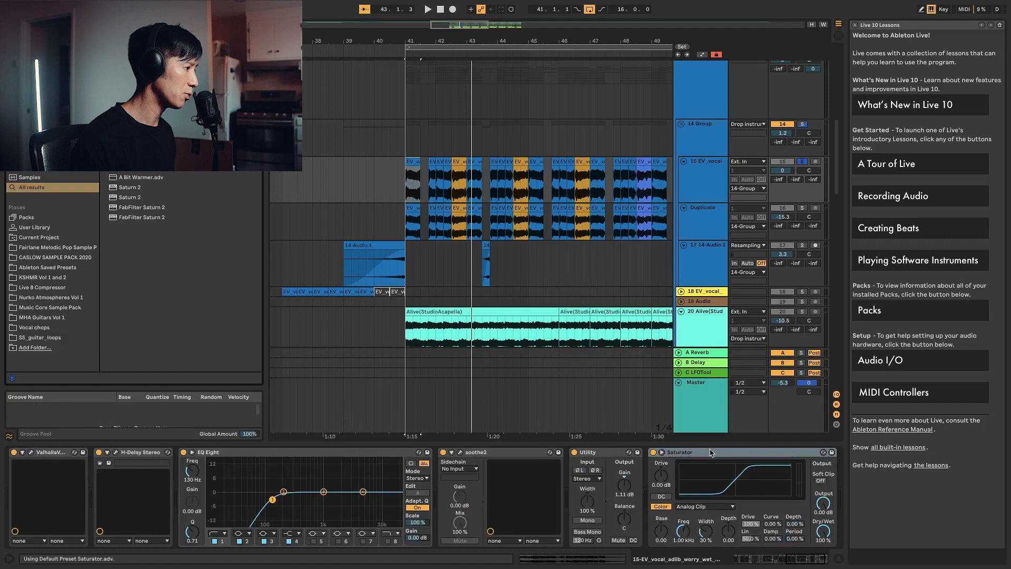
pyautogui.moveTo(710, 453)
pyautogui.mouseDown()
pyautogui.moveTo(16, 481)
pyautogui.moveTo(238, 506)
pyautogui.mouseUp()
pyautogui.moveTo(295, 446); pyautogui.dragTo(323, 459)
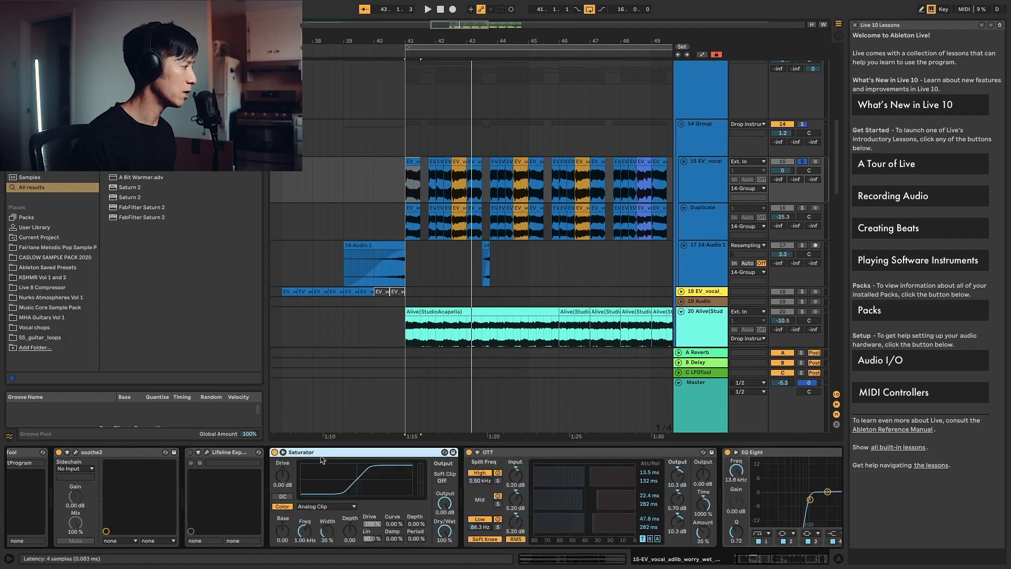
# Set the Saturator curve to Soft Sine with Base 25.7 and Depth 13.7, and audition the chops through it.
pyautogui.click(304, 507)
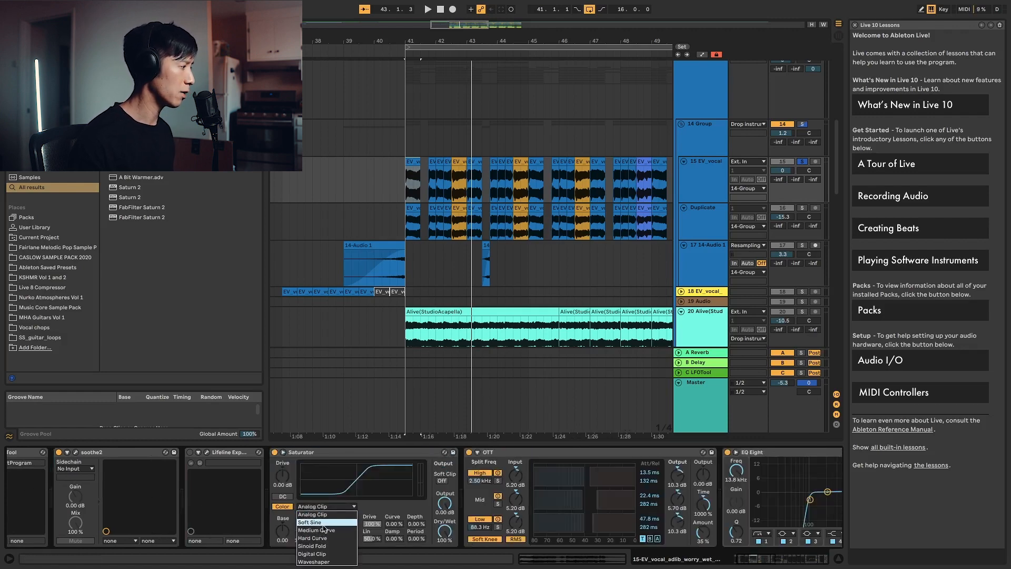
pyautogui.click(311, 521)
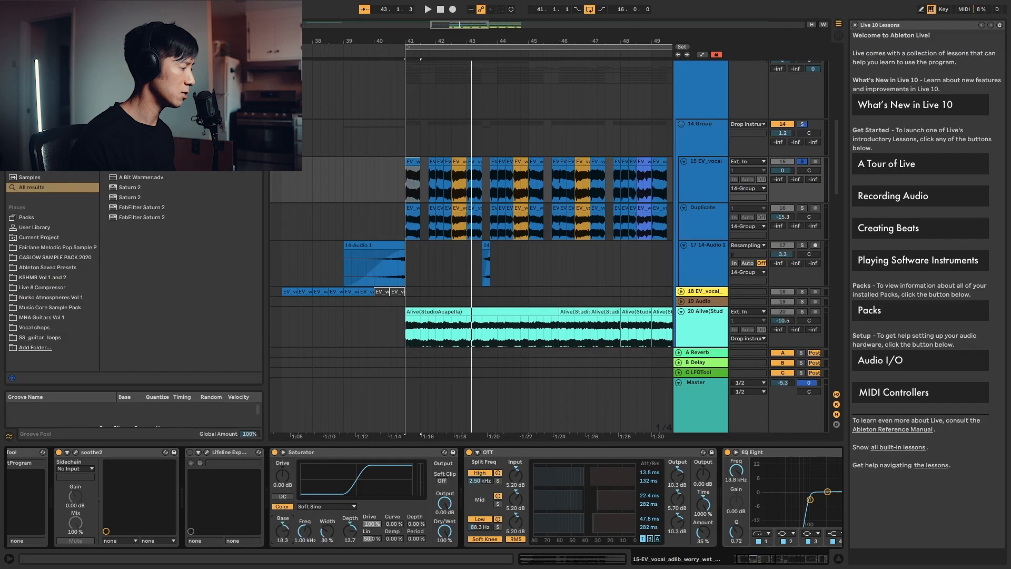
pyautogui.press('space')
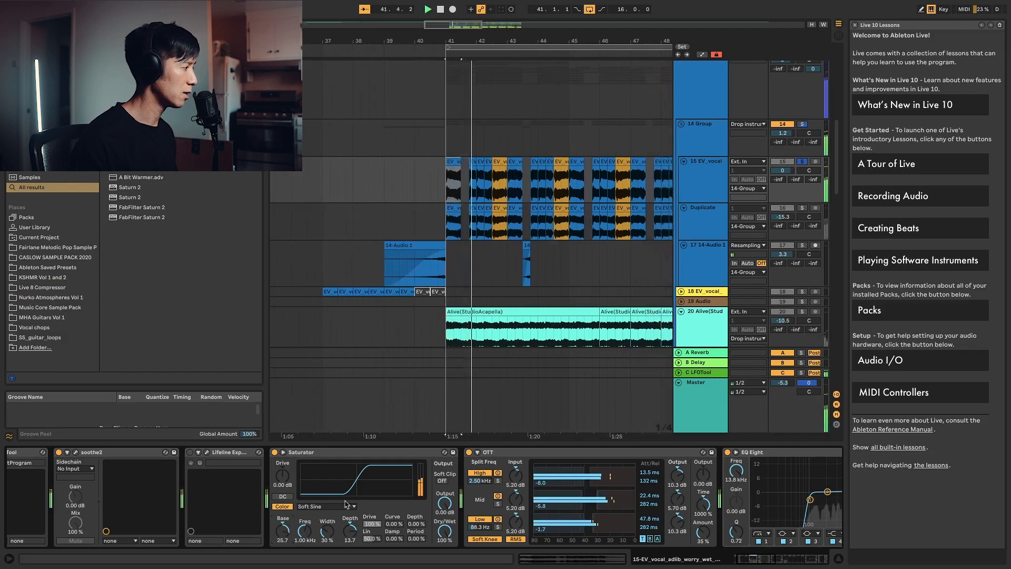
pyautogui.press('space')
# Set the Saturator's Drive to 6.86 dB, Output to -6.86 dB and Dry/Wet to 63.5% while auditioning the chops.
pyautogui.moveTo(283, 476); pyautogui.dragTo(283, 471)
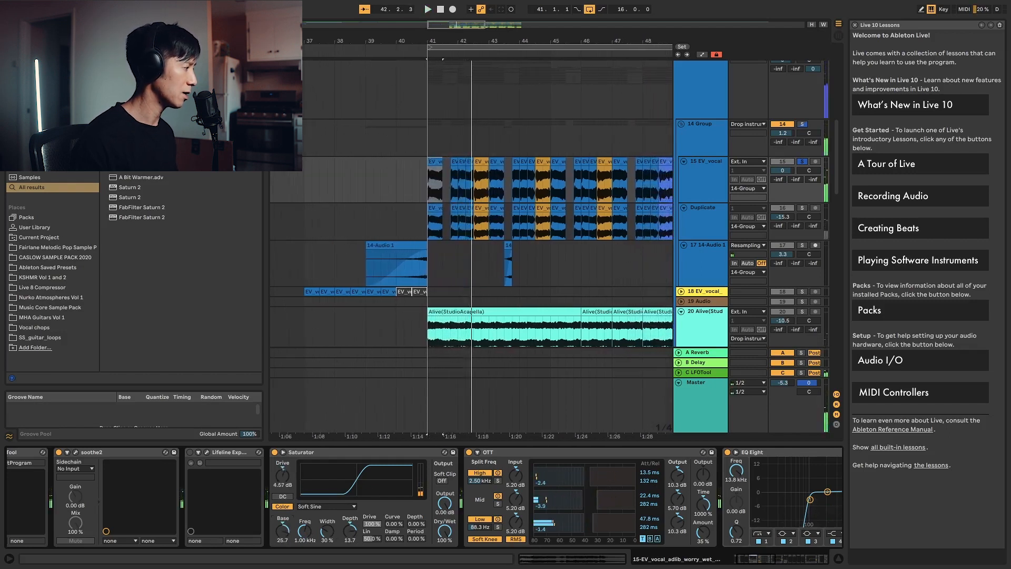
pyautogui.press('space')
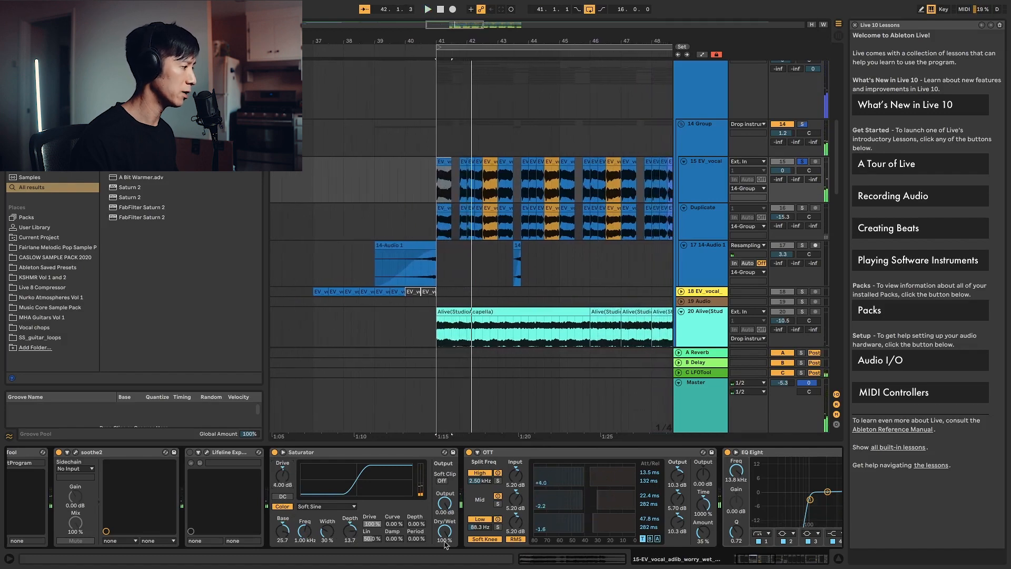
pyautogui.press('space')
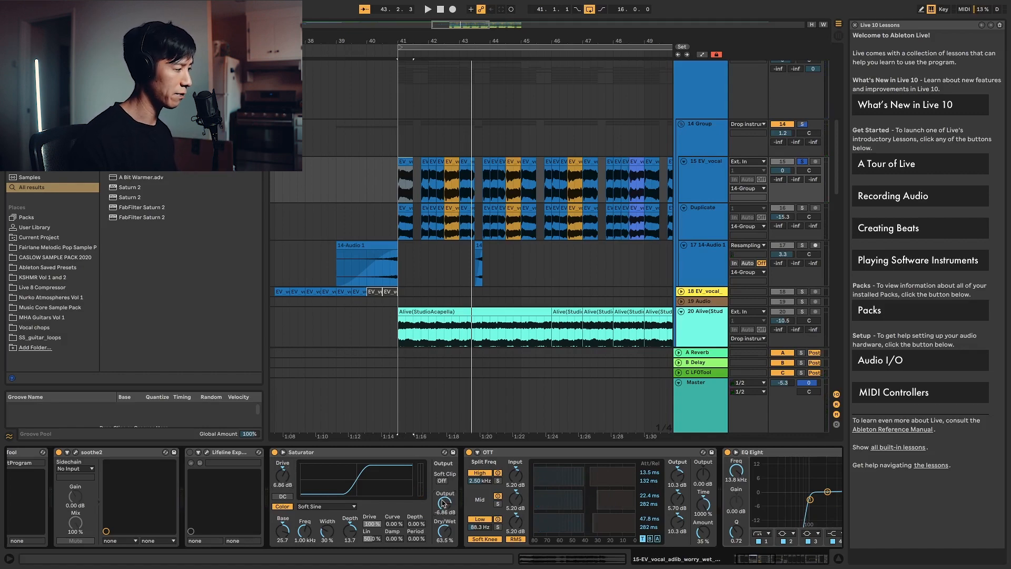
pyautogui.press('space')
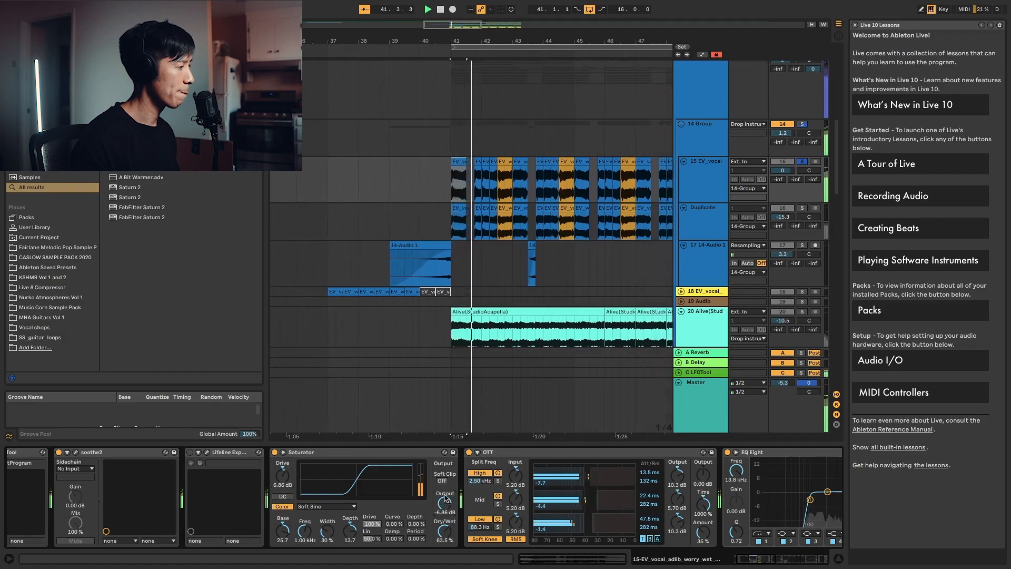
pyautogui.press('space')
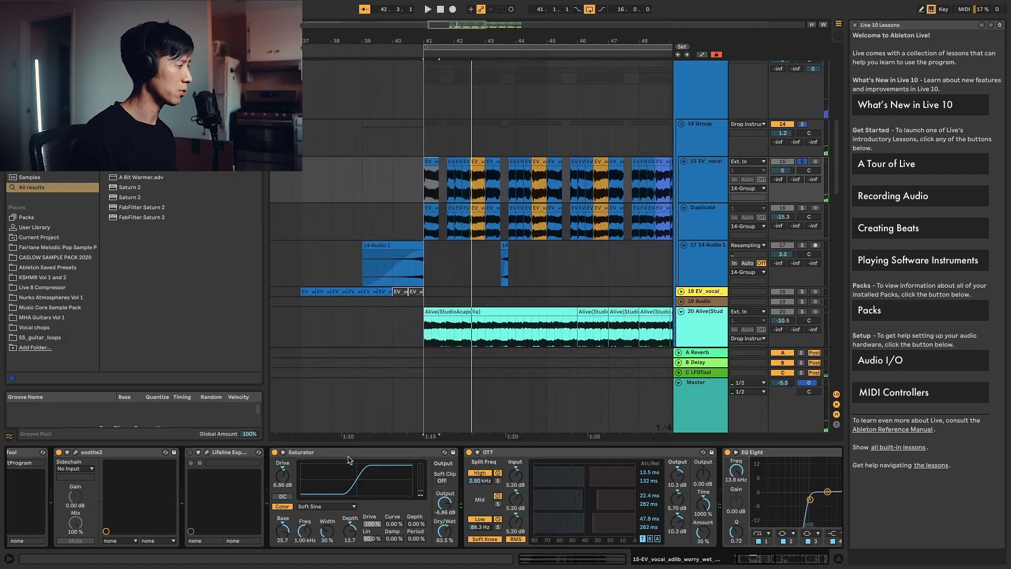
# Delete the Saturator from track 15 and switch Lifeline Expanse back on.
pyautogui.click(287, 454)
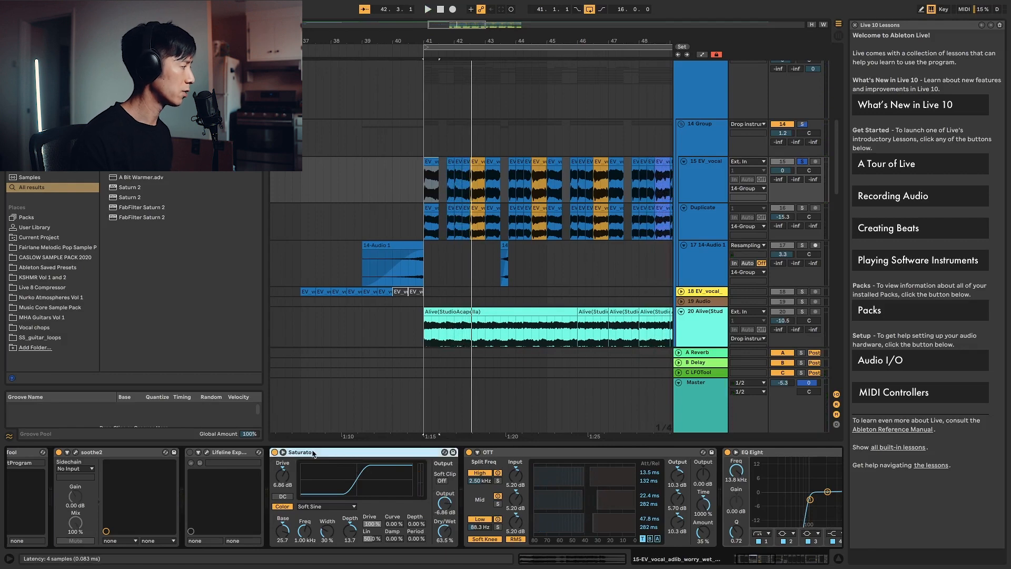
pyautogui.press('Delete')
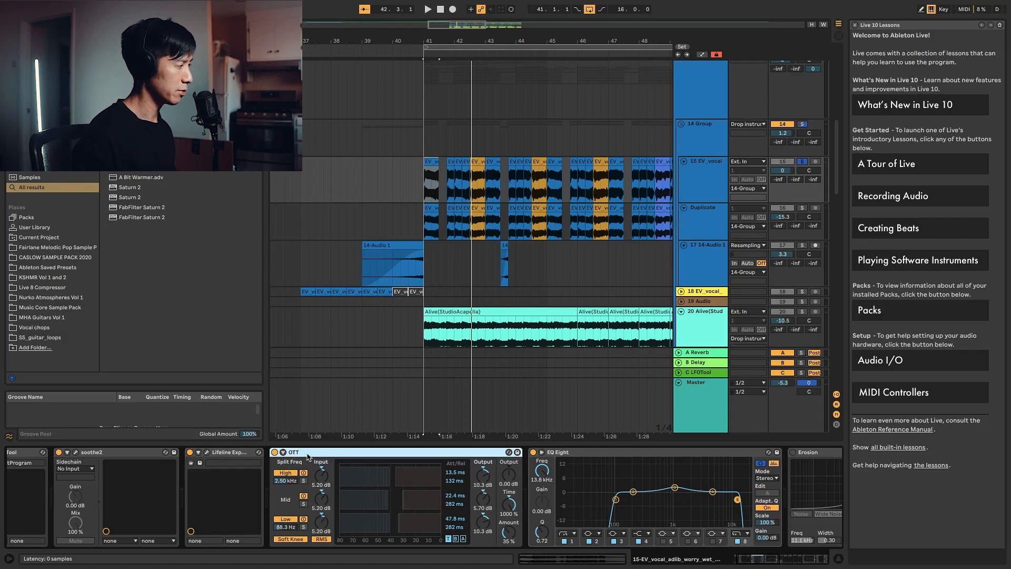
# Select track 15's EQ Eight and play the chops to examine their spectrum against the EQ curve.
pyautogui.click(565, 456)
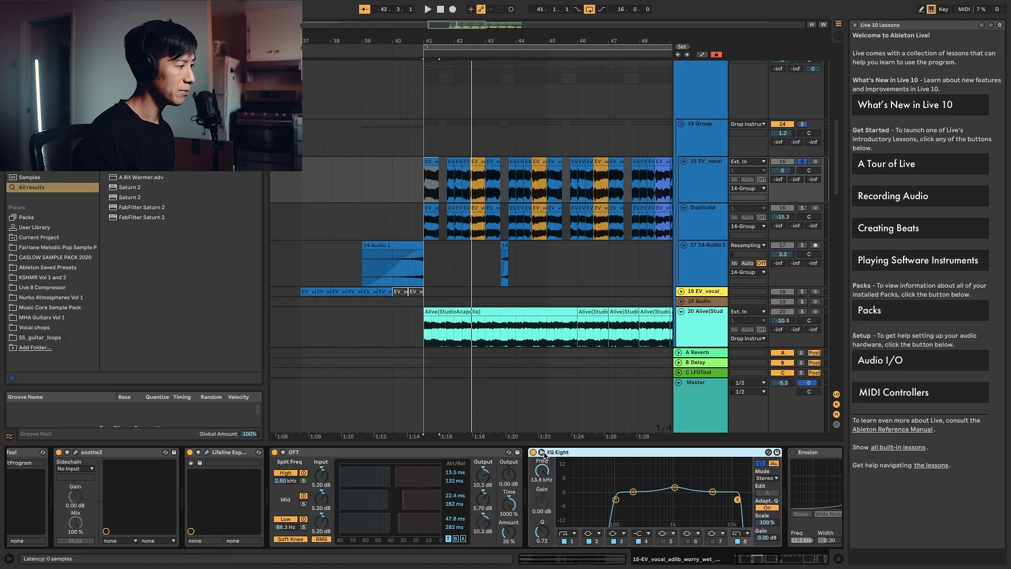
pyautogui.click(542, 453)
pyautogui.click(543, 453)
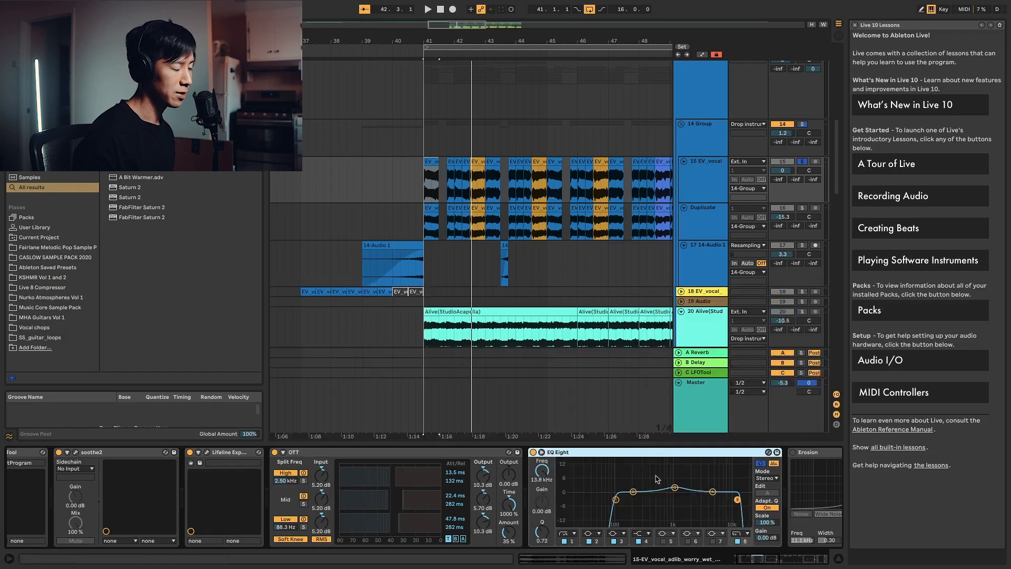
pyautogui.press('space')
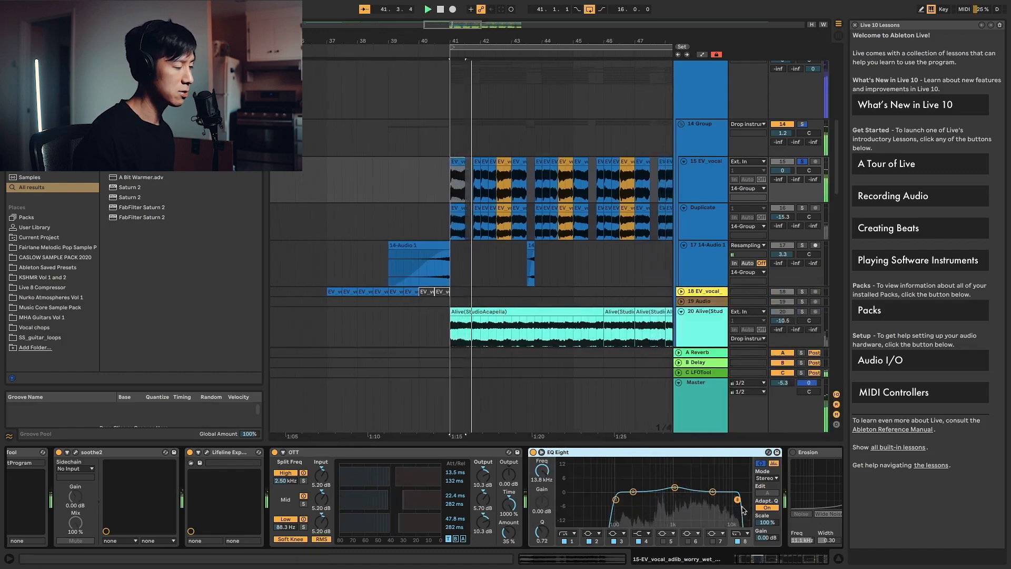
pyautogui.press('space')
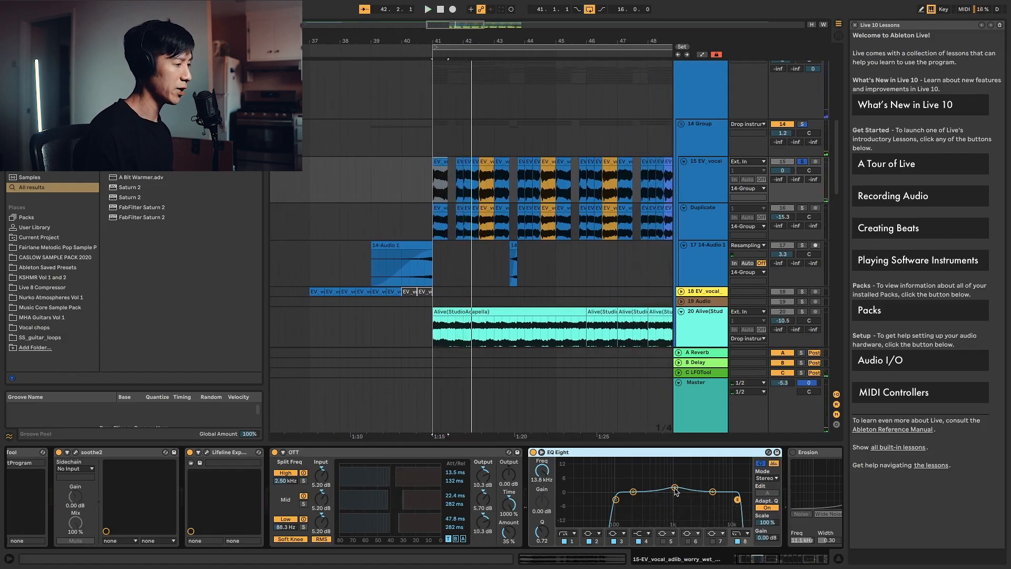
# Try exaggerating EQ Eight's 1.09 kHz boost on track 15 while the chops play.
pyautogui.click(674, 489)
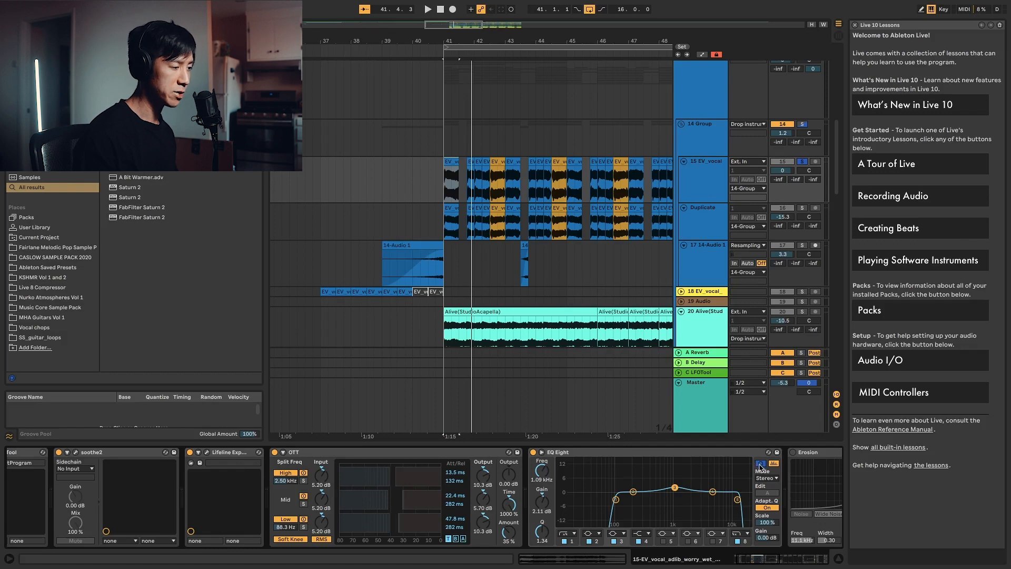
pyautogui.press('space')
pyautogui.moveTo(674, 486)
pyautogui.mouseDown()
pyautogui.moveTo(661, 465)
pyautogui.moveTo(677, 472)
pyautogui.mouseUp()
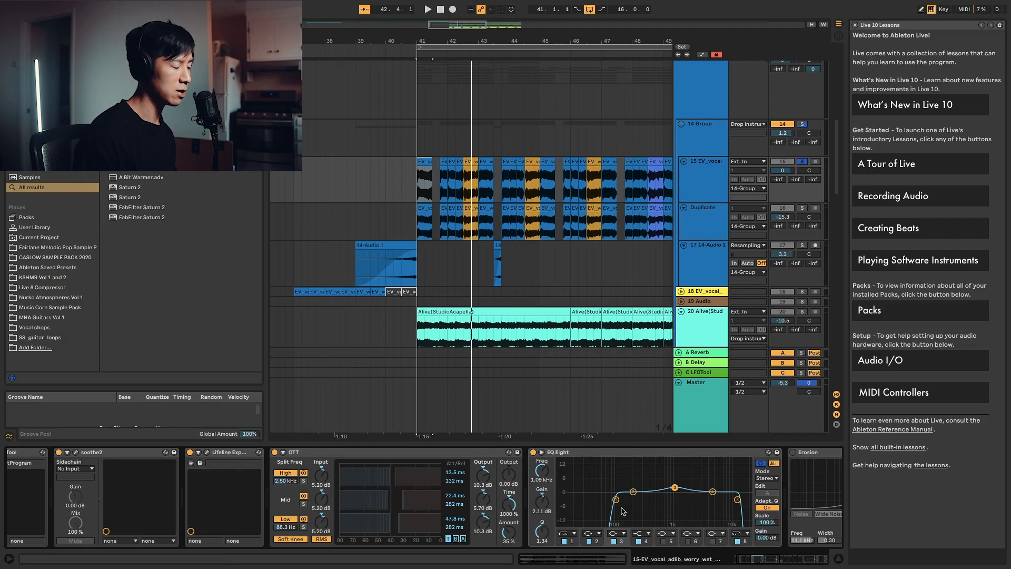
# Select the Saws group and view the 1.04 kHz cut in its EQ Eight.
pyautogui.scroll(-10, 691, 253)
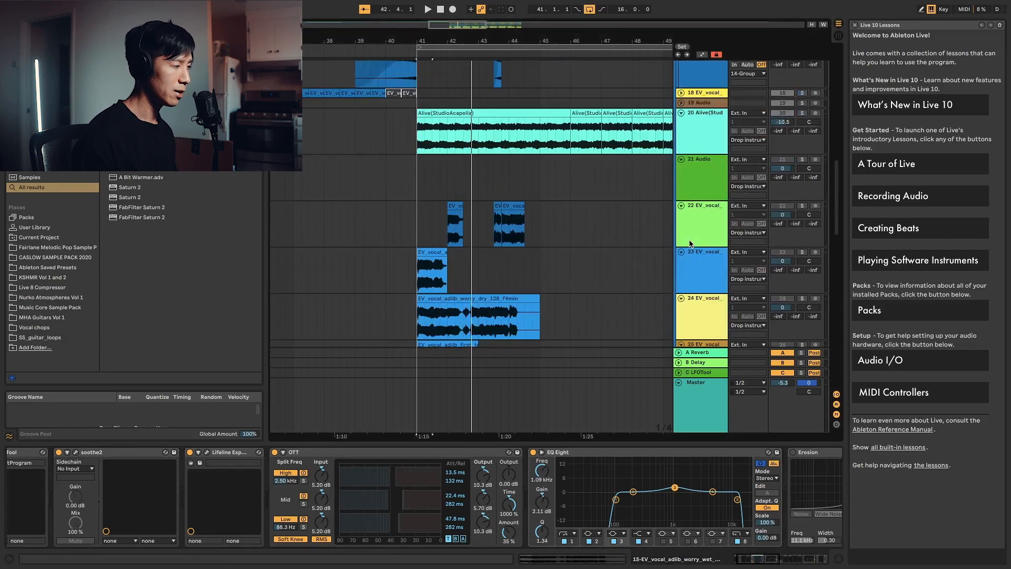
pyautogui.scroll(-5, 691, 242)
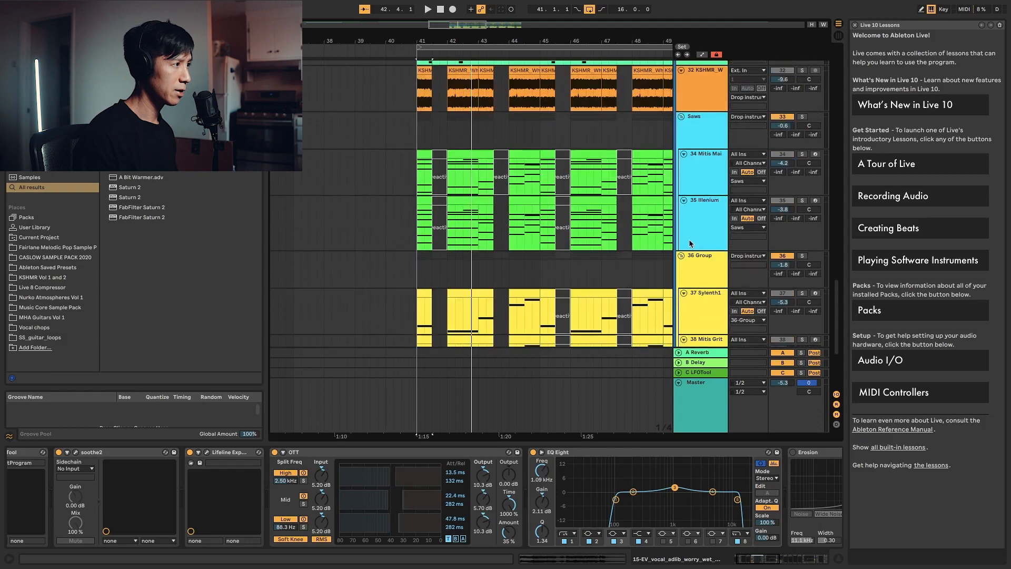
pyautogui.click(700, 191)
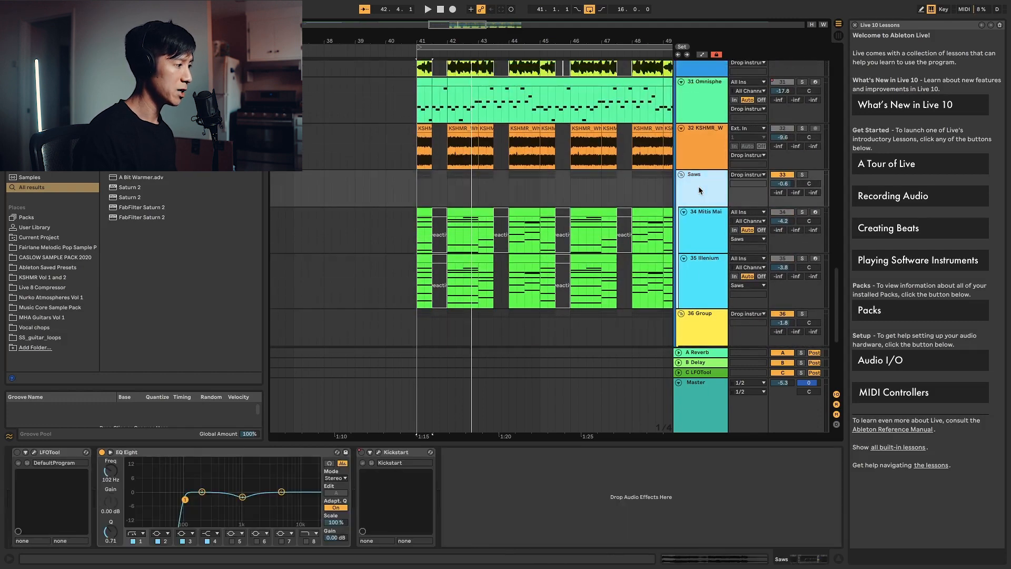
pyautogui.click(242, 497)
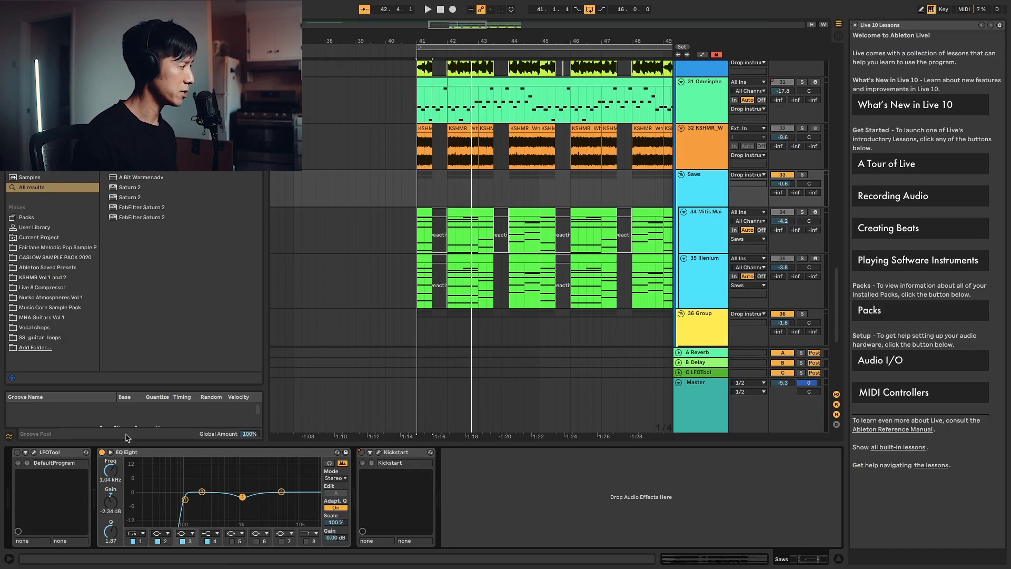
# Bypass the Saws group's EQ Eight, disable the 1.09 kHz band in track 15's EQ Eight, and play the full mix.
pyautogui.click(103, 452)
pyautogui.scroll(10, 676, 209)
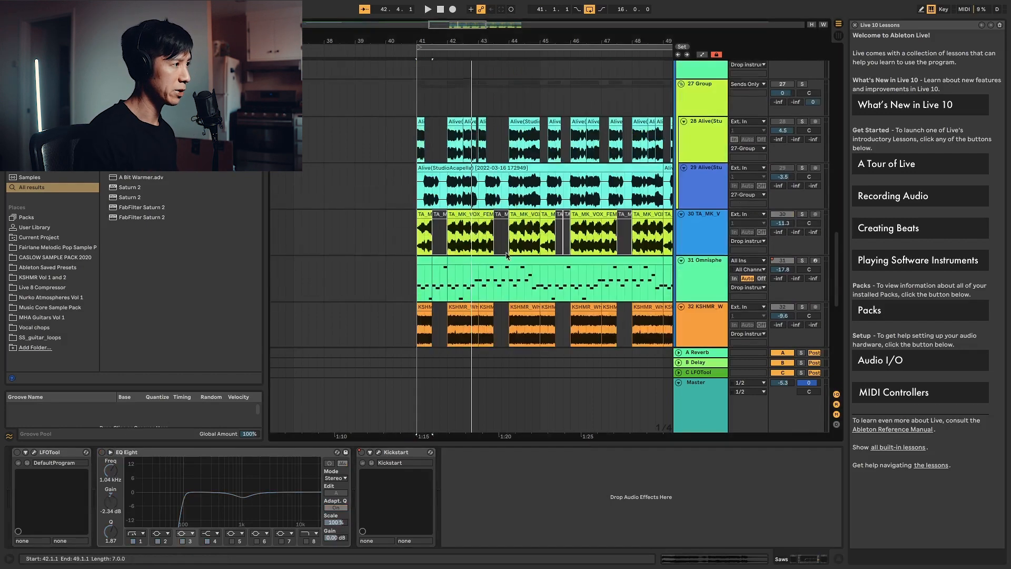
pyautogui.scroll(3, 675, 209)
pyautogui.click(420, 146)
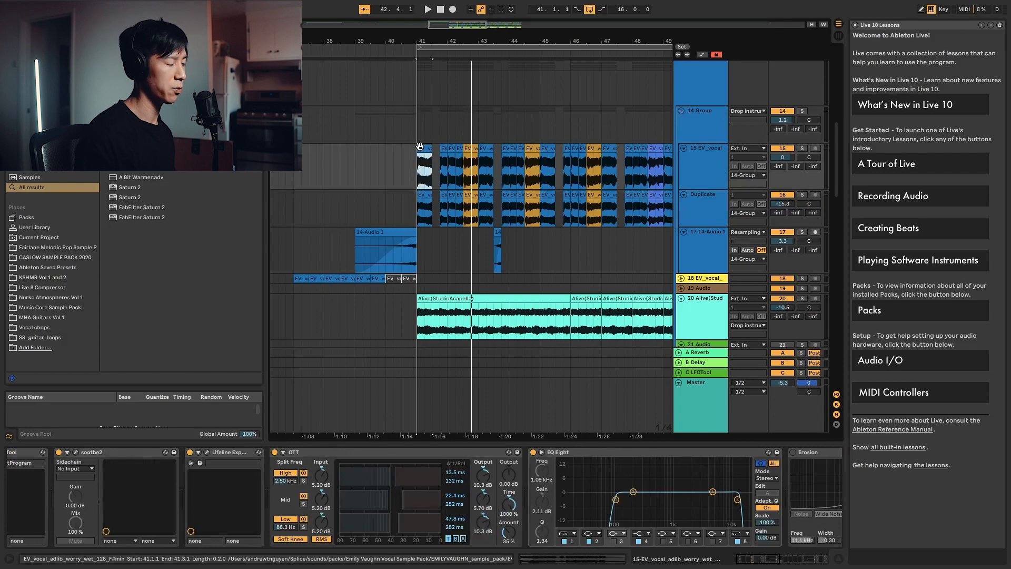
pyautogui.press('space')
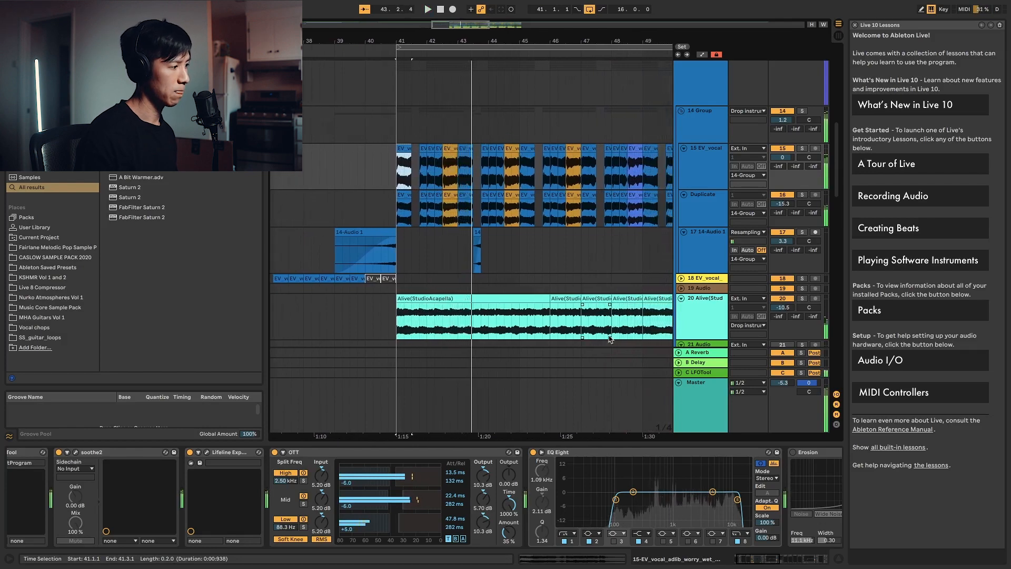
pyautogui.press('space')
# Re-enable track 15's 1.09 kHz band and the Saws group's EQ Eight, and play the full mix with both active.
pyautogui.click(614, 541)
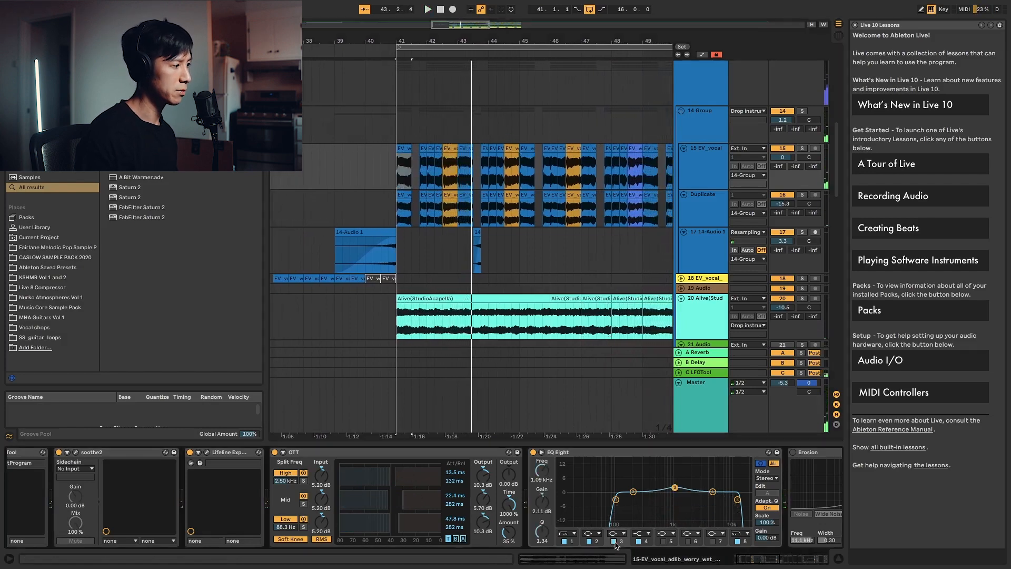
pyautogui.scroll(-8, 656, 321)
pyautogui.scroll(-10, 656, 321)
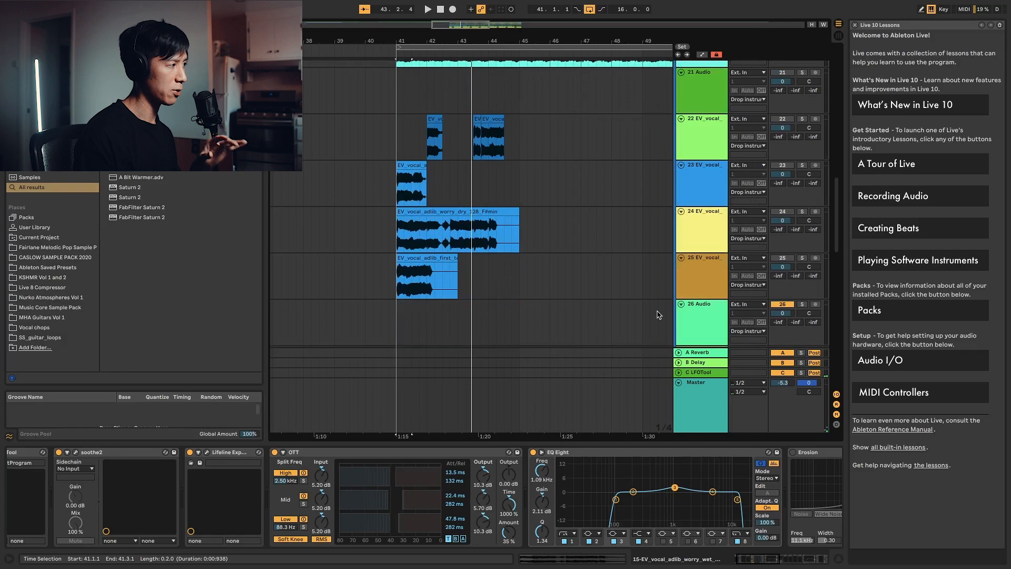
pyautogui.click(696, 196)
pyautogui.press('space')
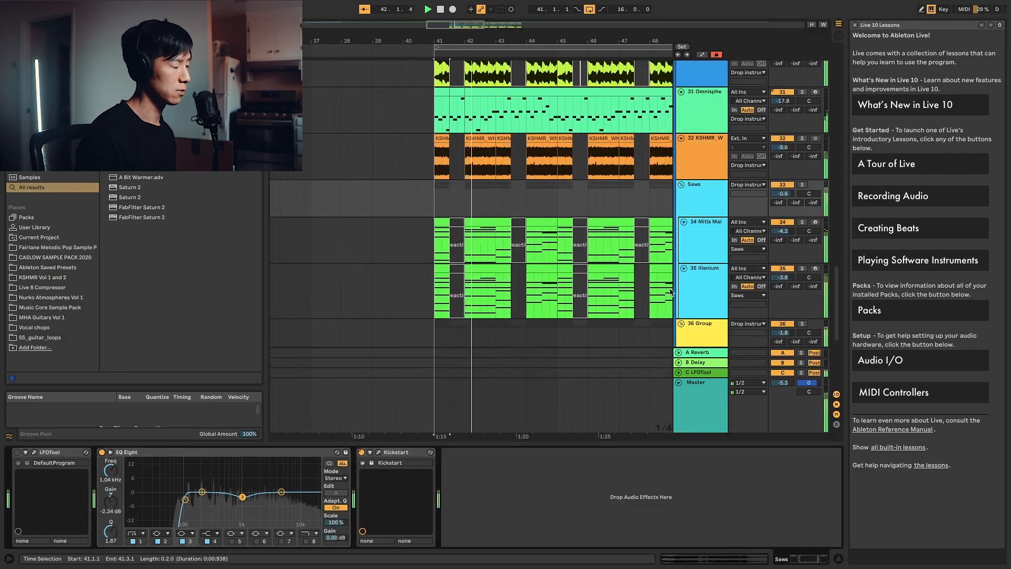
pyautogui.scroll(1, 663, 278)
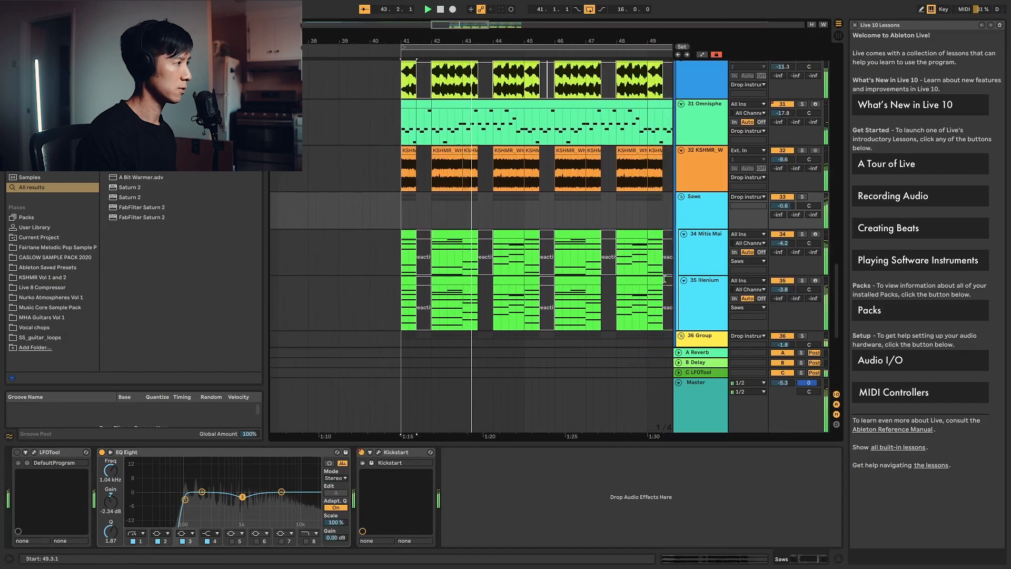
pyautogui.scroll(3, 662, 279)
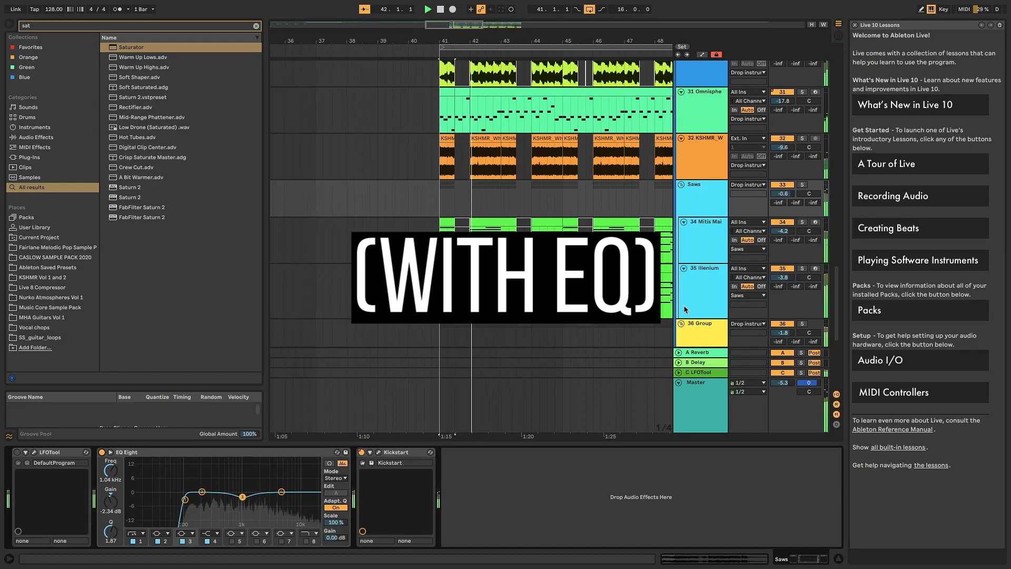
pyautogui.scroll(1, 664, 278)
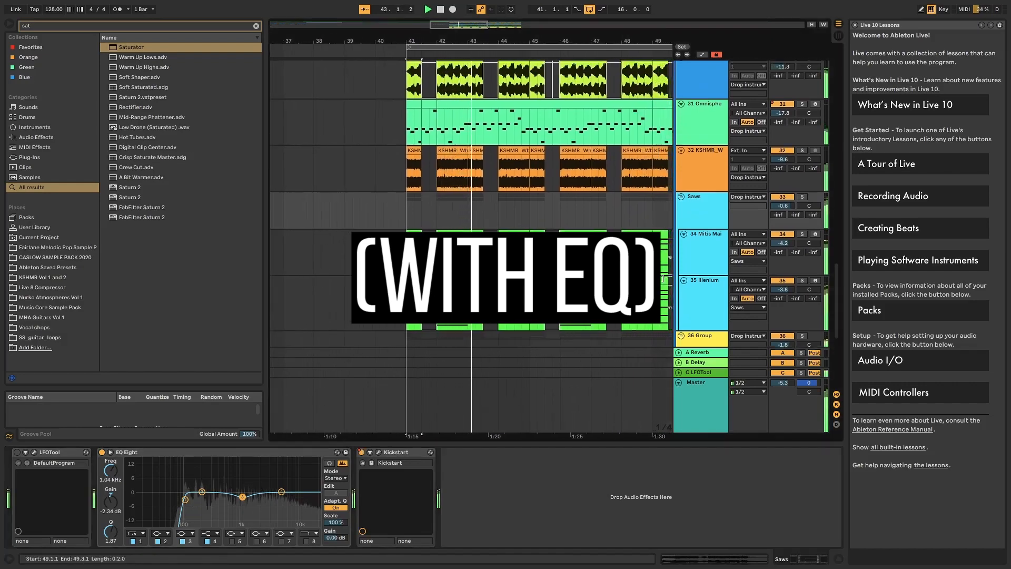
# Return to track 15 and open the LittleAlterBoy plug-in farther along its device chain.
pyautogui.scroll(5, 665, 278)
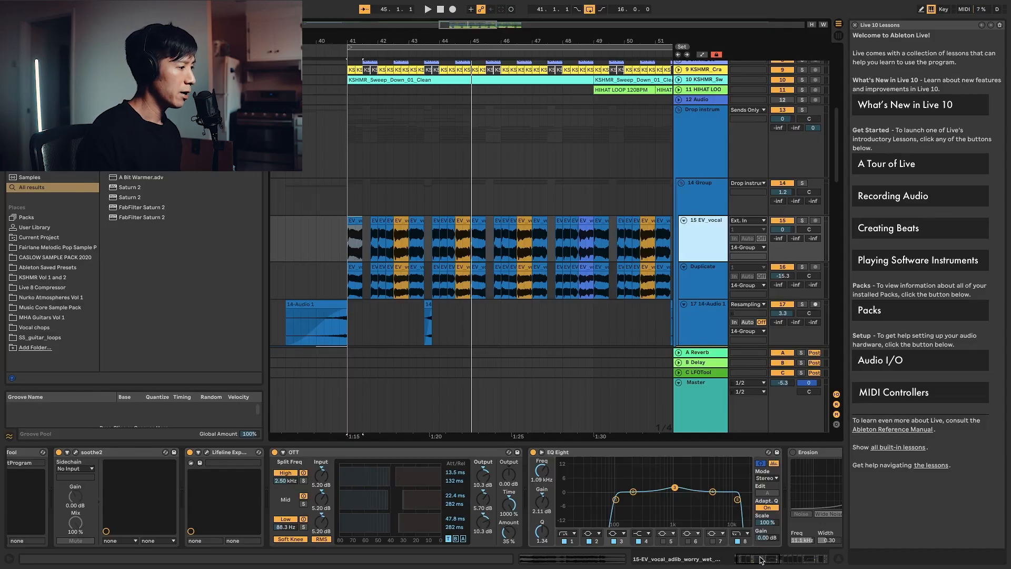
pyautogui.moveTo(762, 560); pyautogui.dragTo(778, 557)
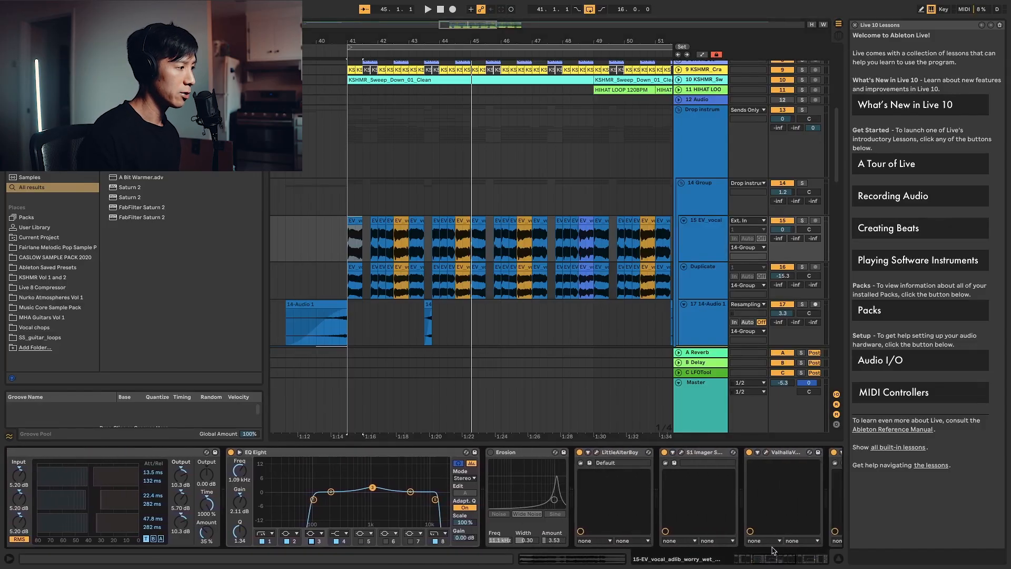
pyautogui.click(598, 453)
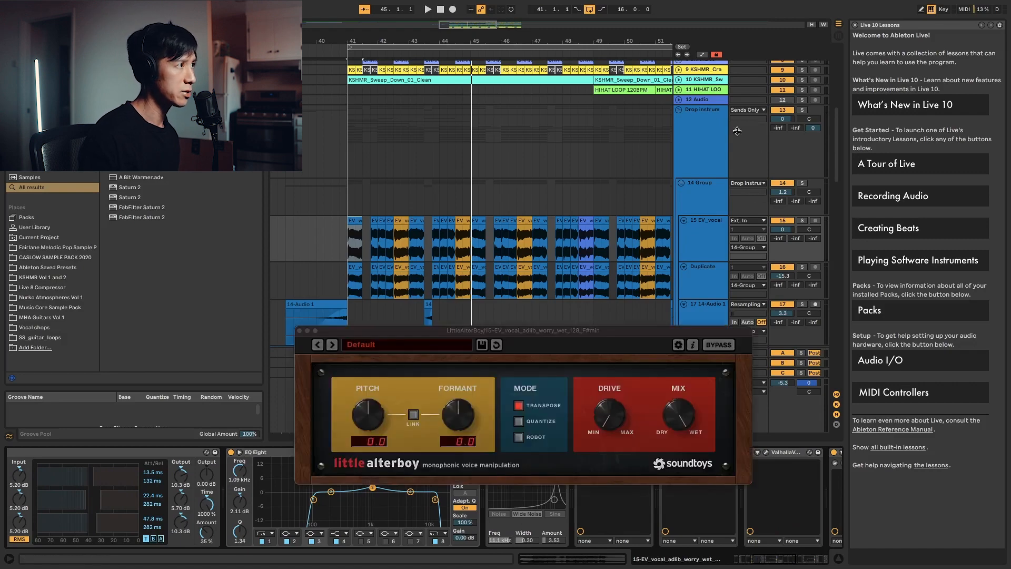
# Show the automation lanes, solo track 15, and play the chops to hear LittleAlterBoy's formant automation.
pyautogui.click(703, 55)
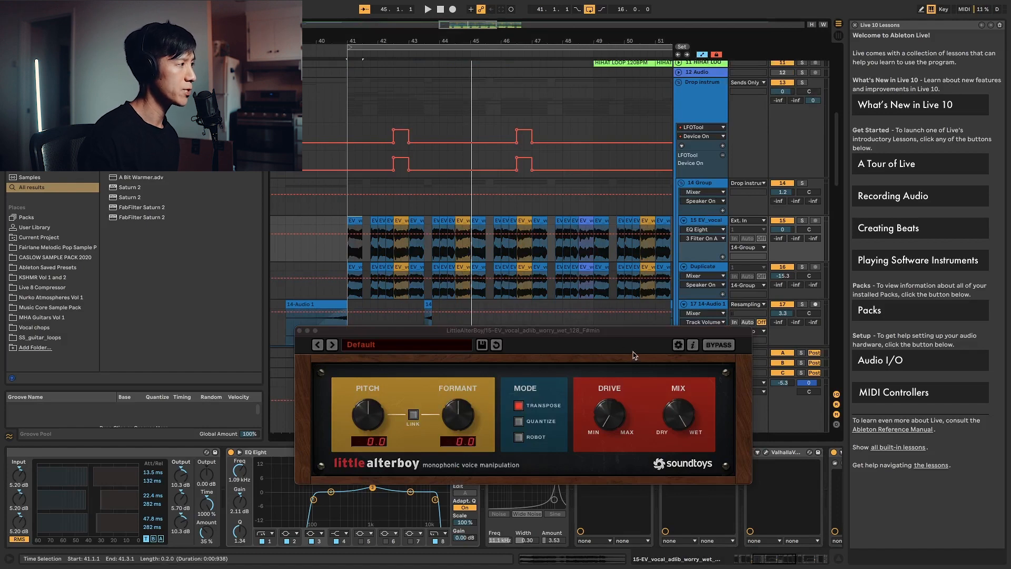
pyautogui.press('space')
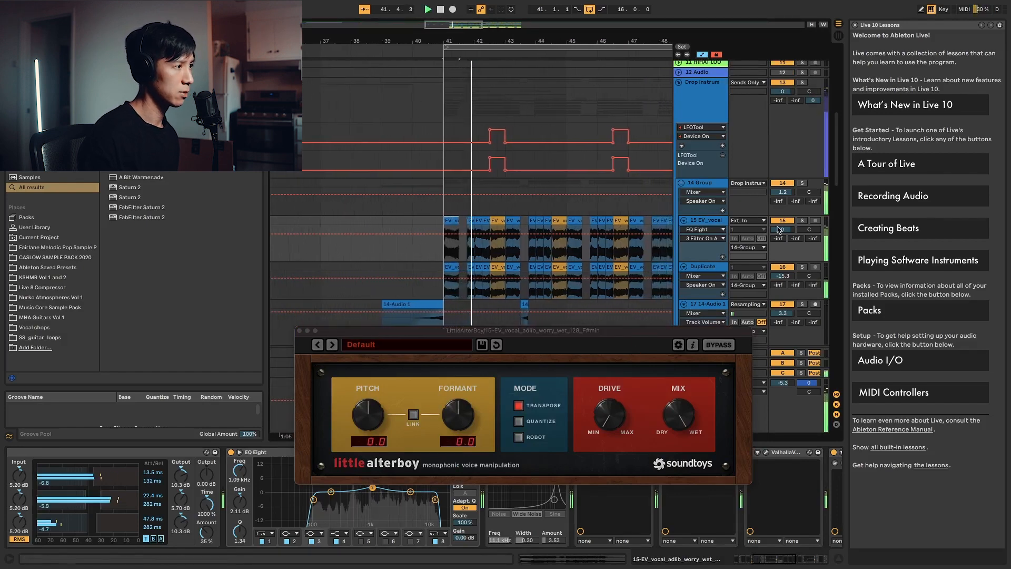
pyautogui.click(802, 221)
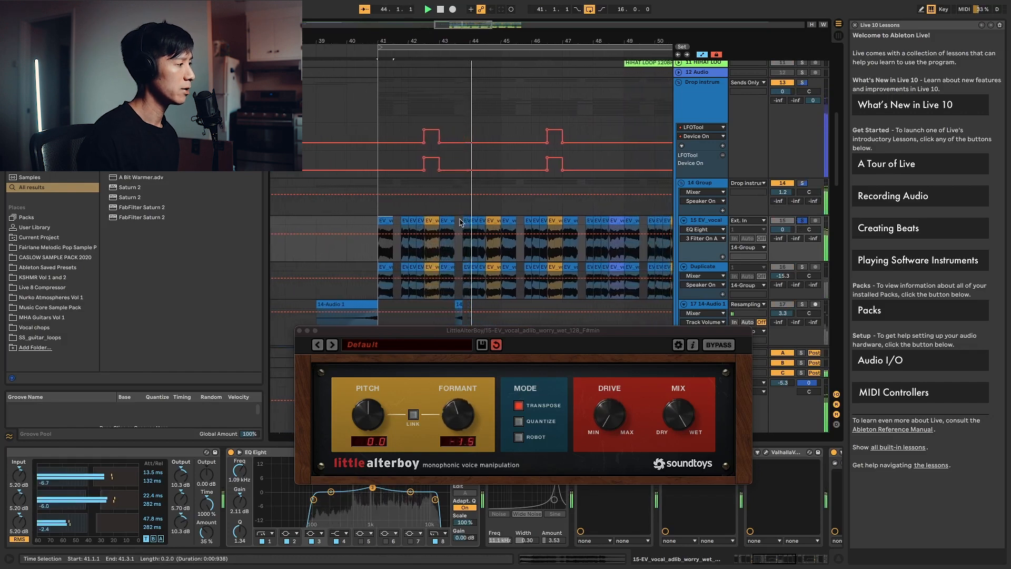
pyautogui.press('space')
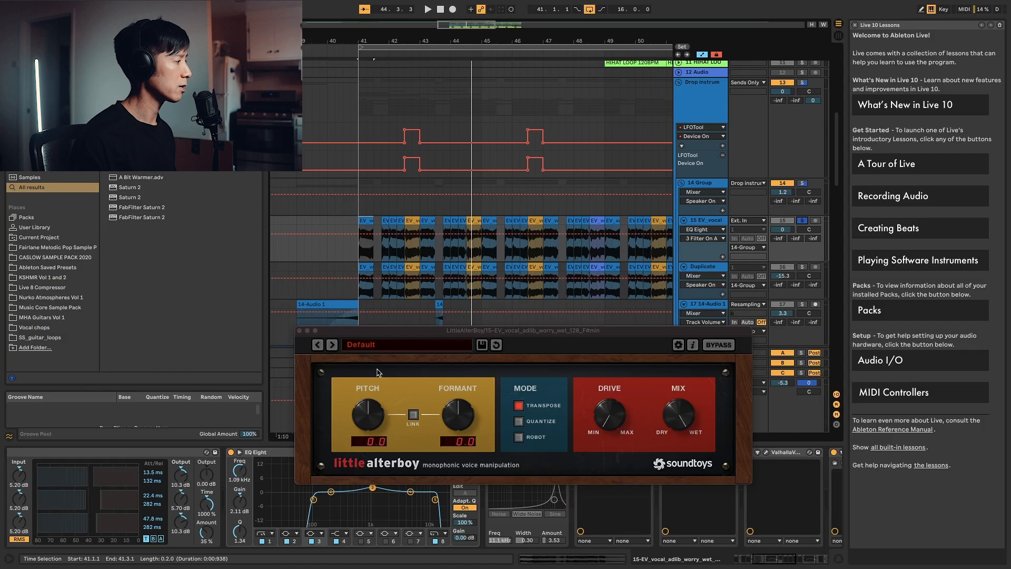
# Try LittleAlterBoy with pitch and formant at 12, play the soloed chops, and reset the pitch to 0.
pyautogui.moveTo(391, 337); pyautogui.dragTo(371, 290)
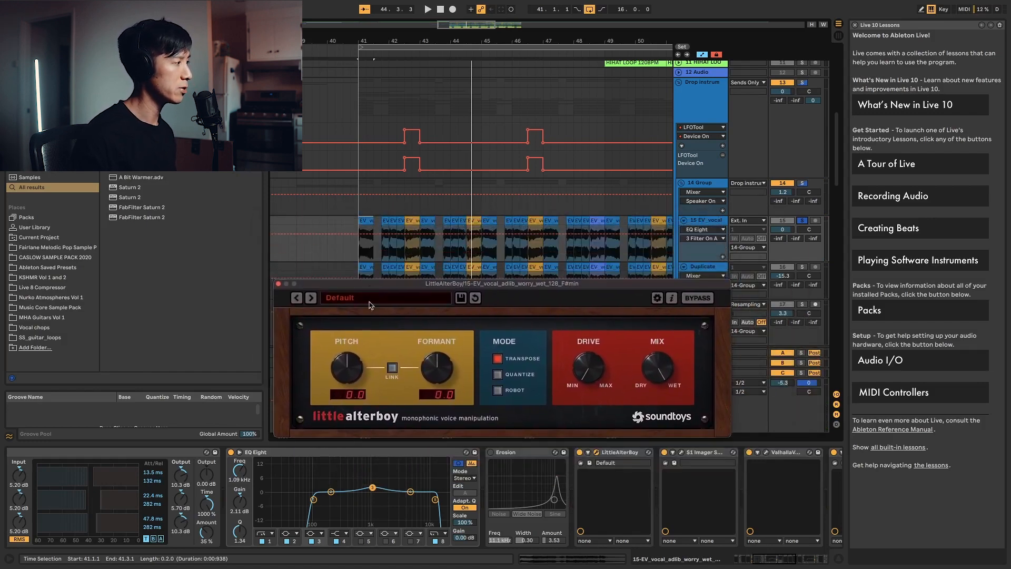
pyautogui.moveTo(358, 388); pyautogui.dragTo(451, 265)
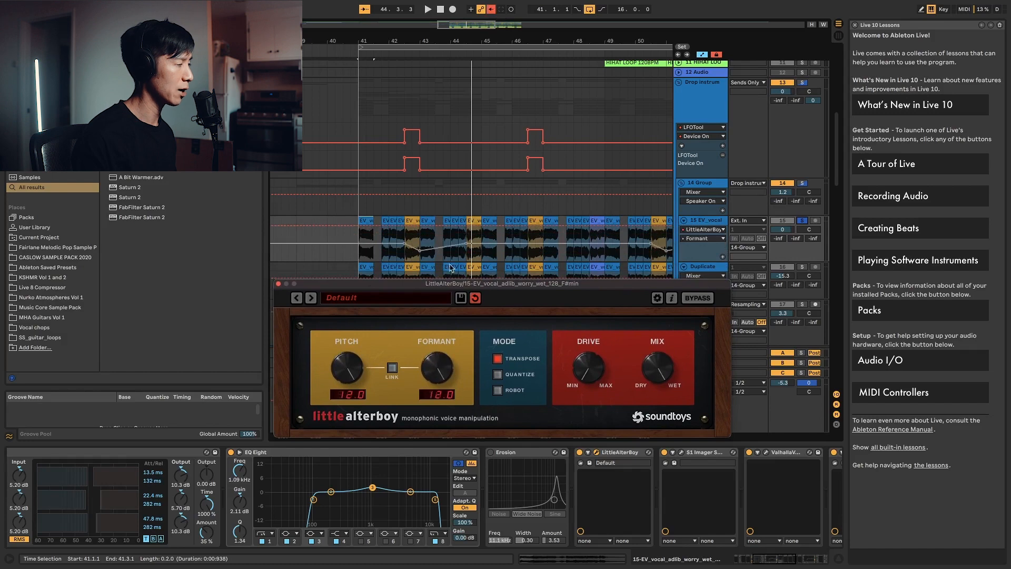
pyautogui.press('space')
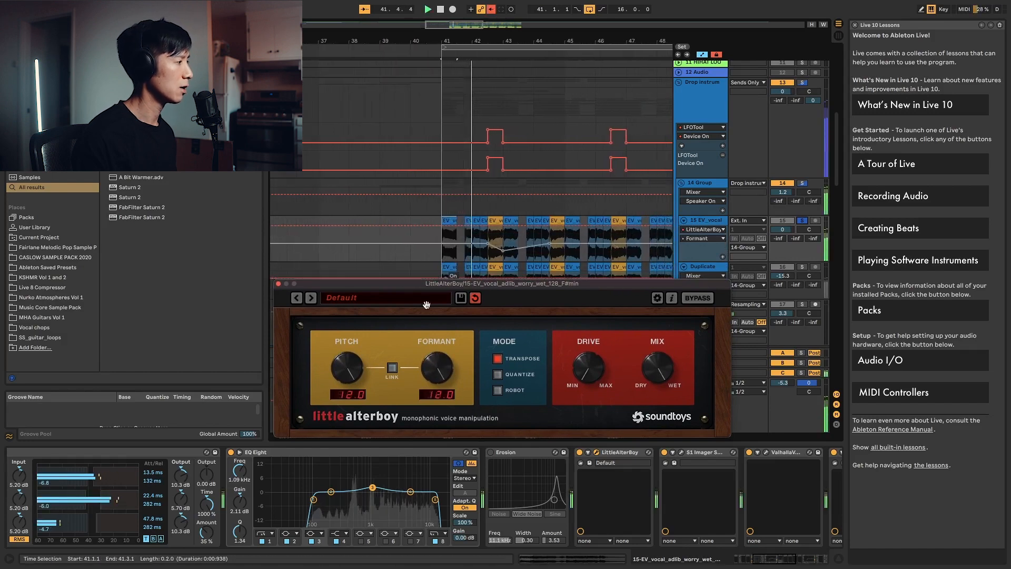
pyautogui.doubleClick(343, 370)
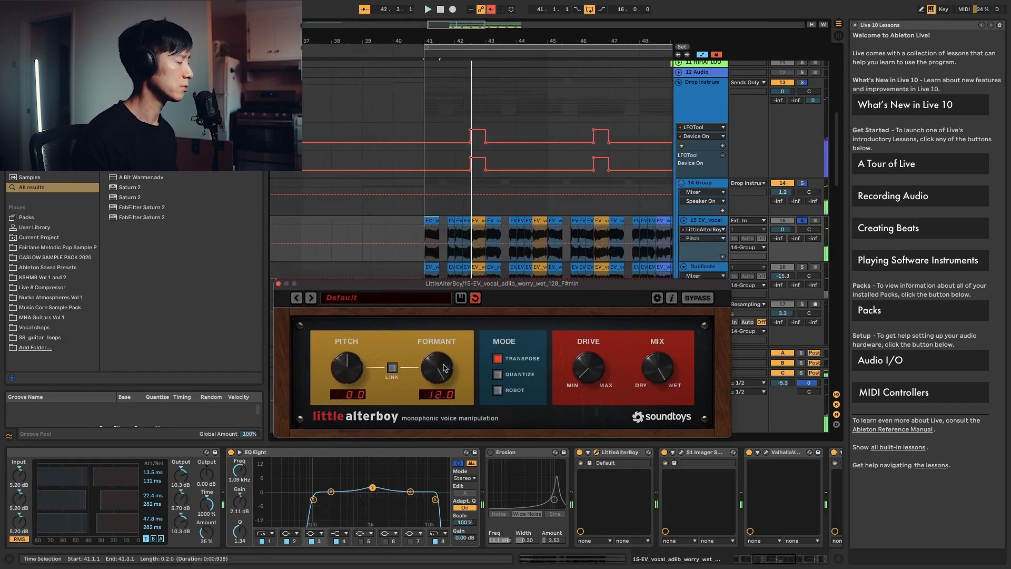
# Play the soloed chops with LittleAlterBoy's pitch at 12 while lowering its formant to about -3.6, and close the plug-in window.
pyautogui.scroll(-2, 731, 242)
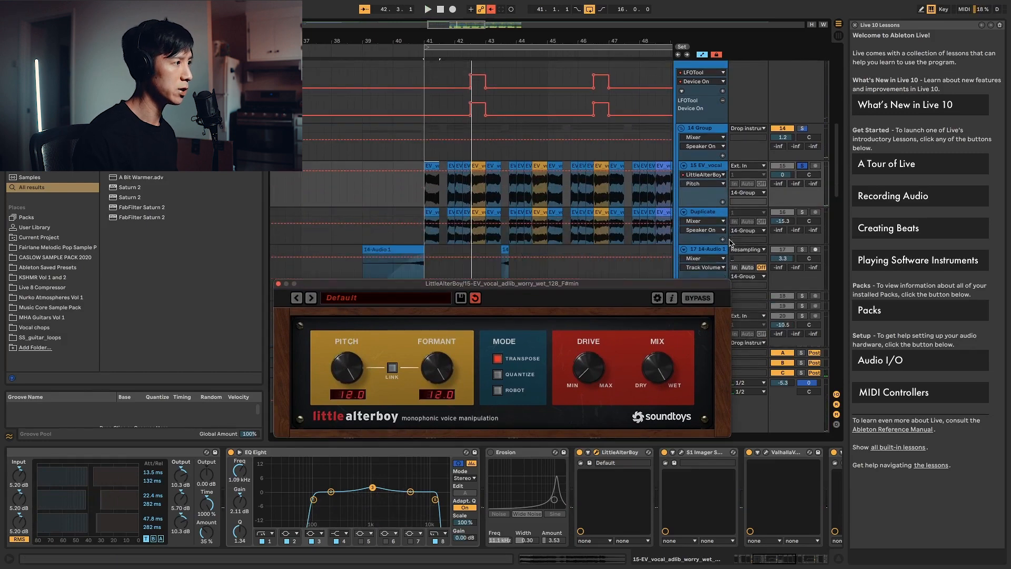
pyautogui.press('space')
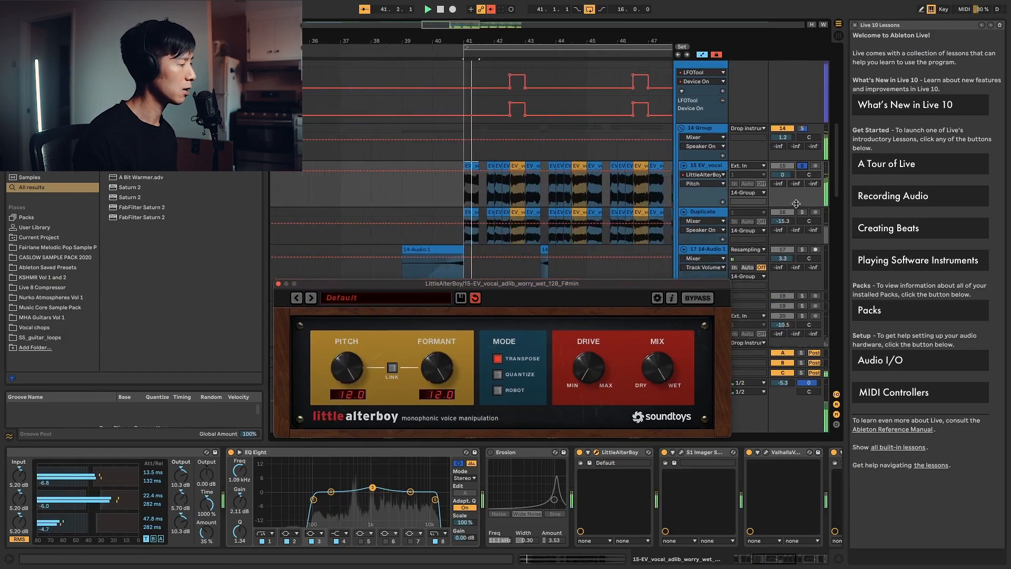
pyautogui.moveTo(437, 367); pyautogui.dragTo(440, 411)
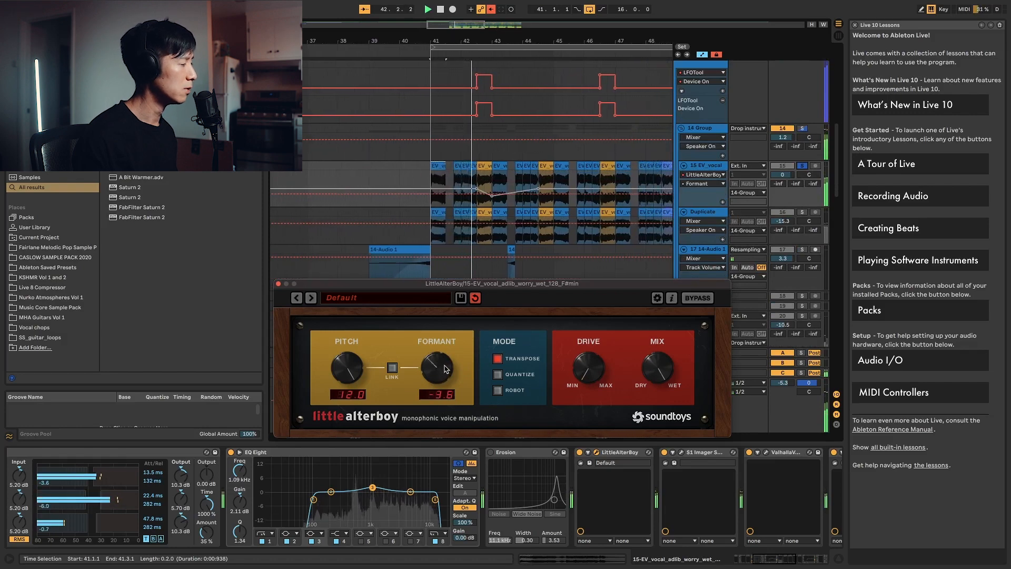
pyautogui.press('space')
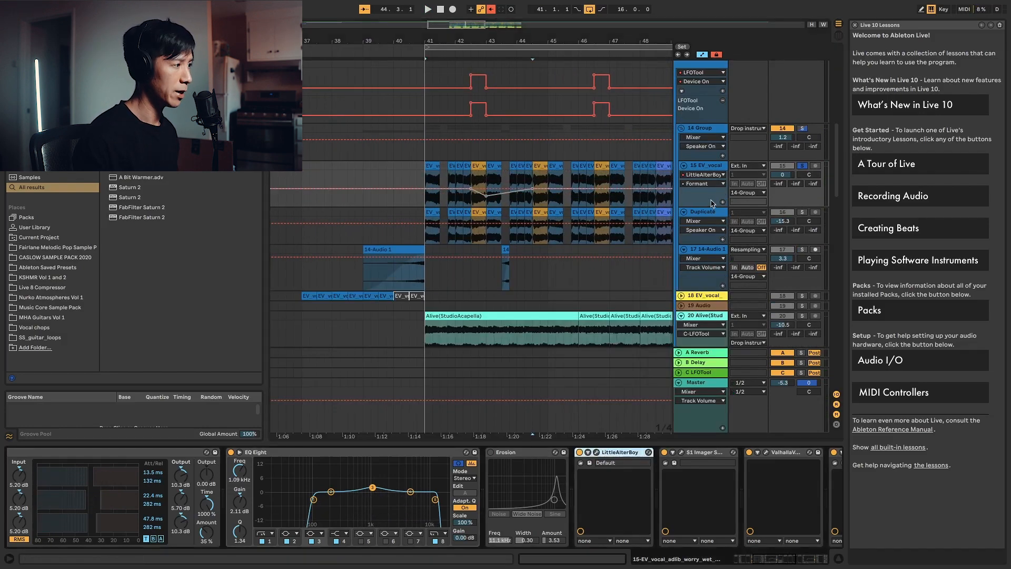
pyautogui.click(598, 453)
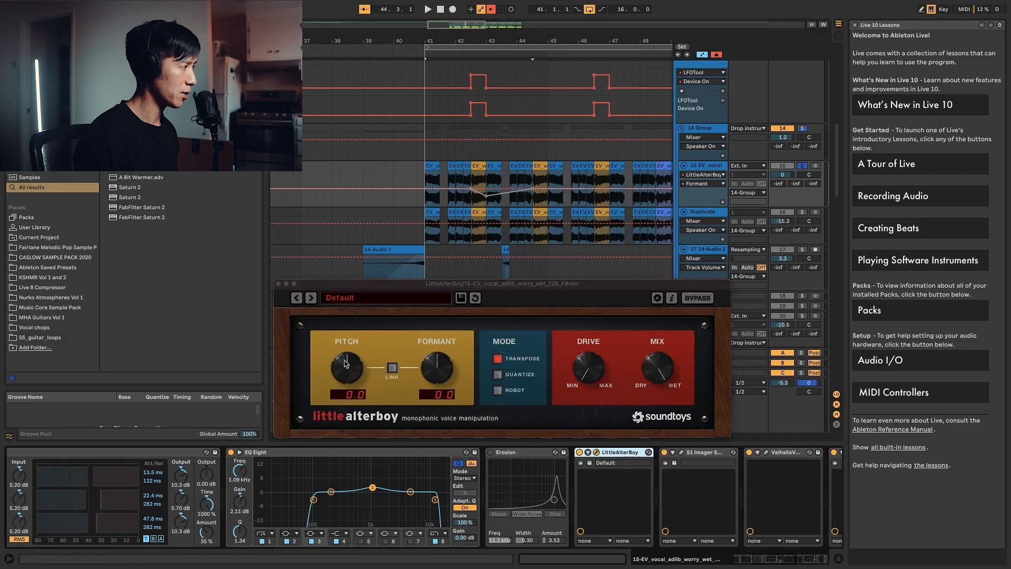
pyautogui.click(279, 284)
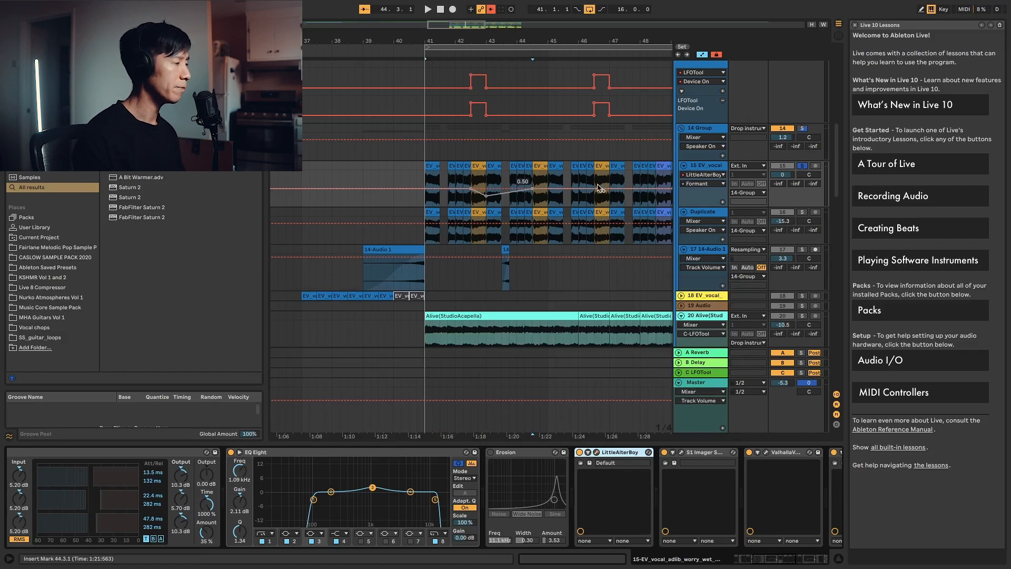
# View the transposition of the first clip on the Duplicate track and return to track 15's device chain.
pyautogui.click(433, 209)
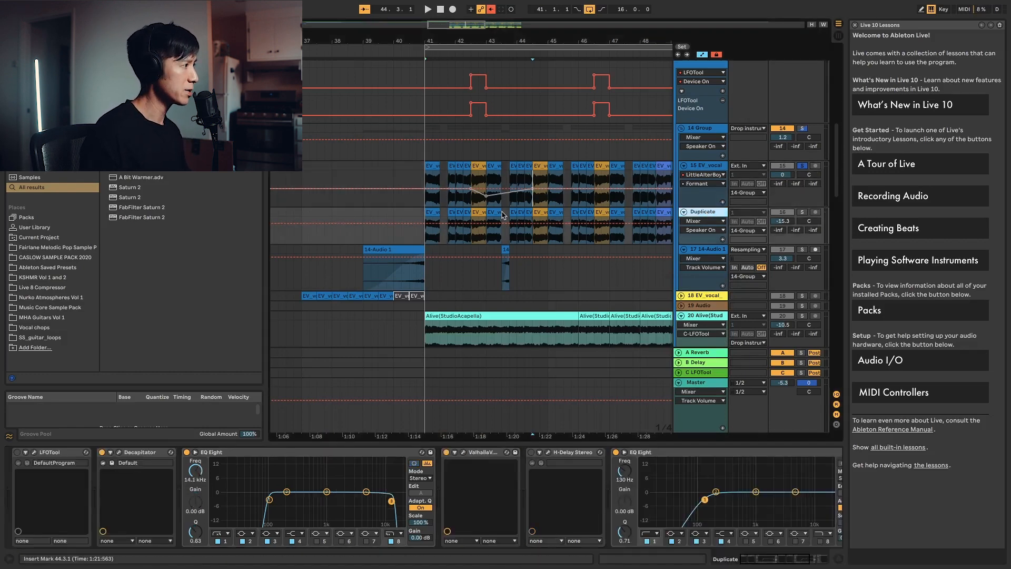
pyautogui.doubleClick(433, 210)
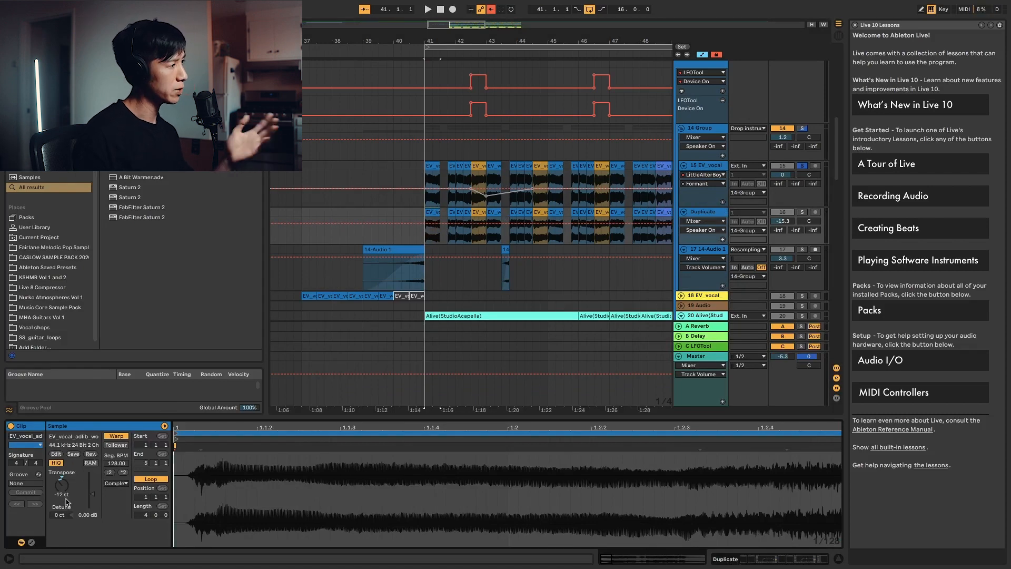
pyautogui.doubleClick(714, 167)
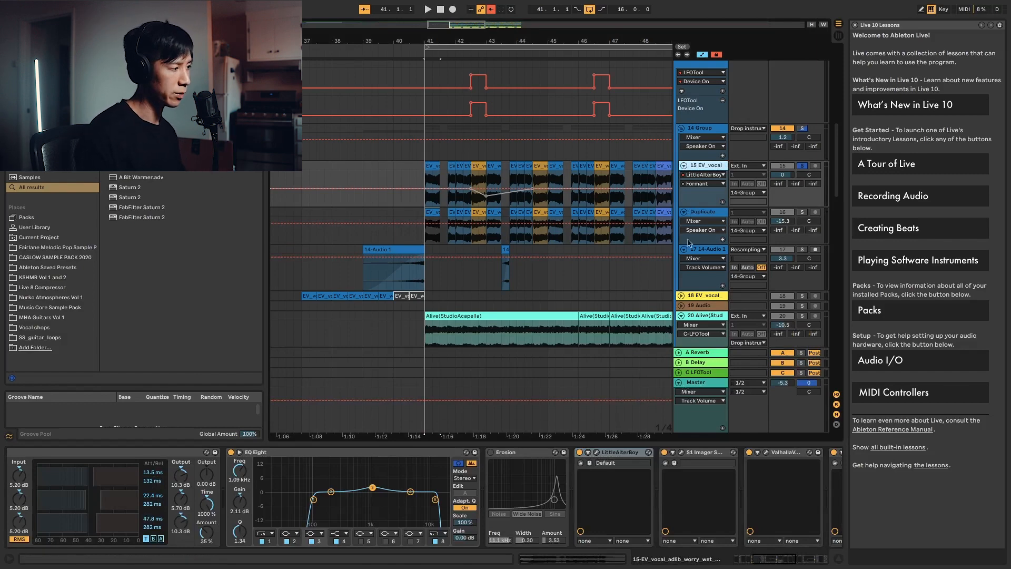
# View the width in track 15's S1 Imager Stereo, close its window, and toggle the device to compare it in playback.
pyautogui.click(682, 452)
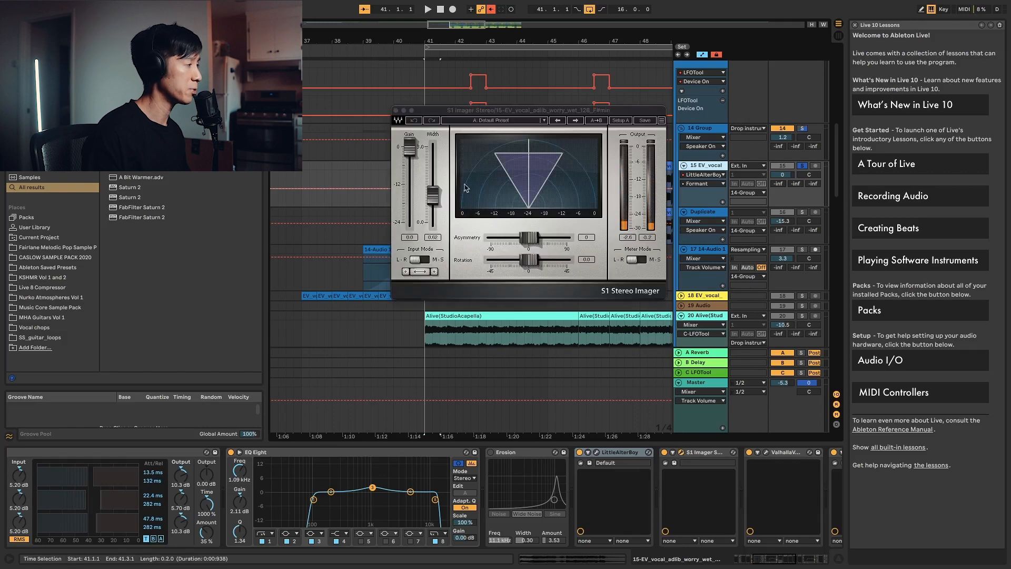
pyautogui.moveTo(459, 109); pyautogui.dragTo(389, 108)
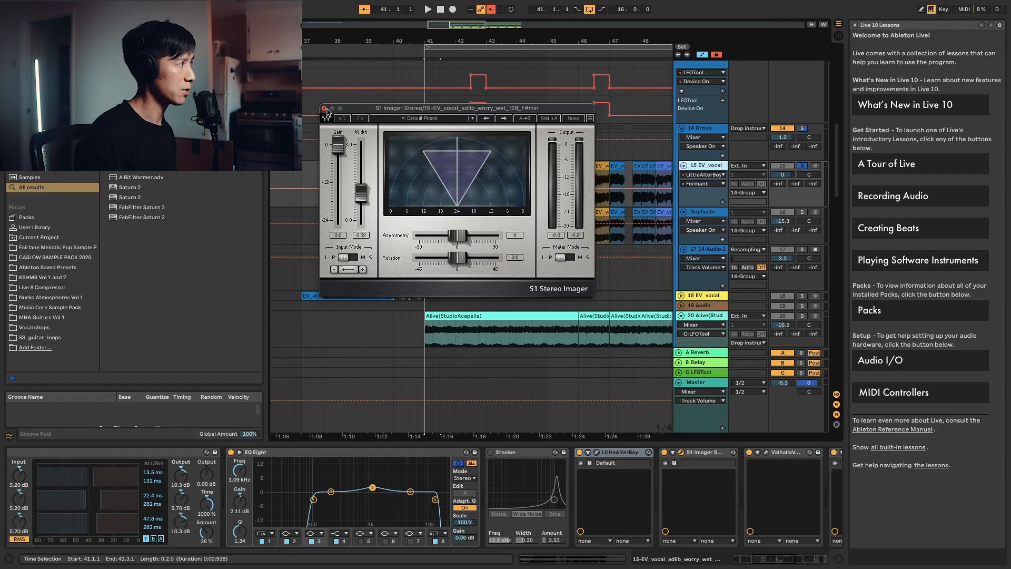
pyautogui.click(325, 108)
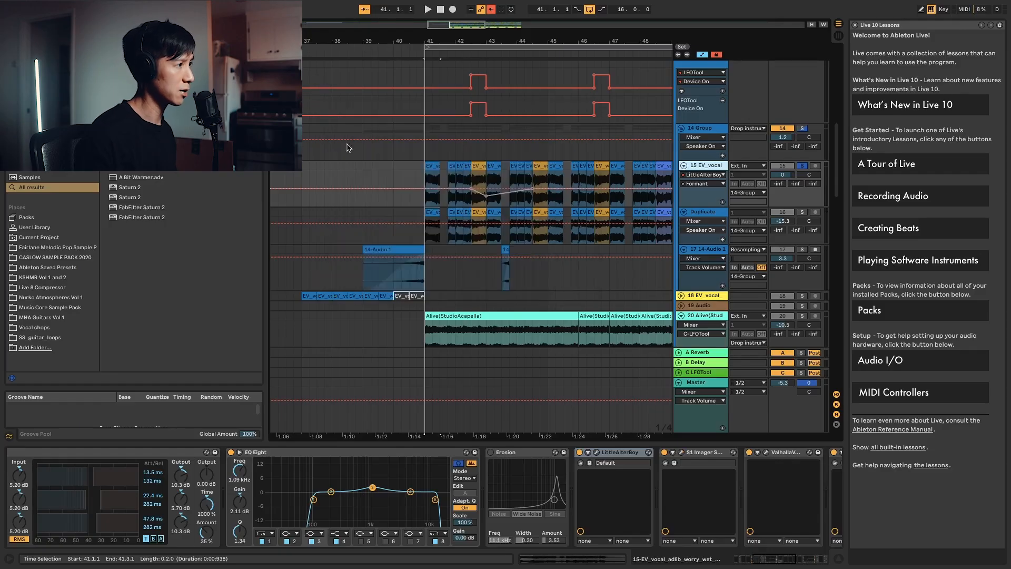
pyautogui.click(666, 455)
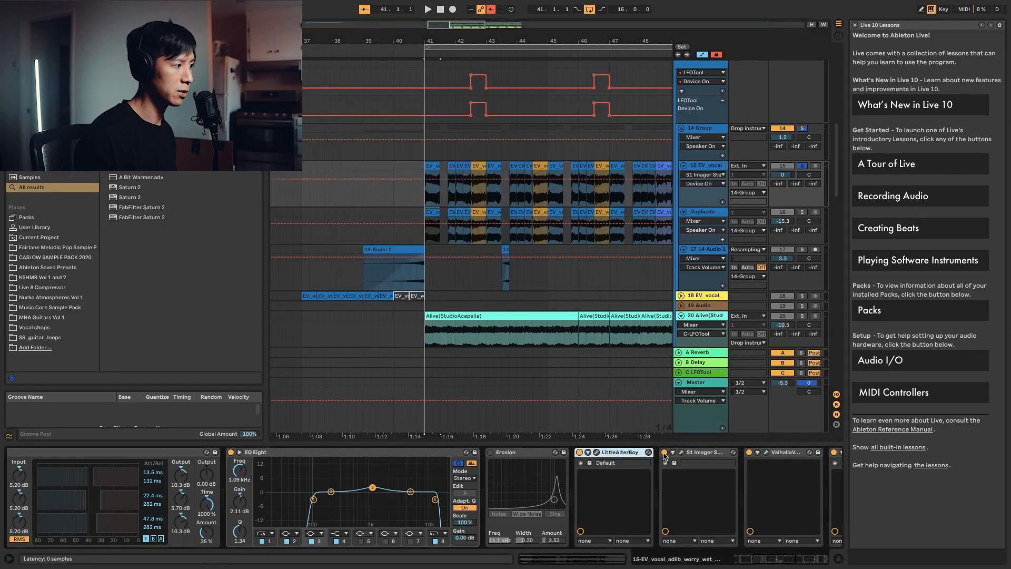
pyautogui.press('space')
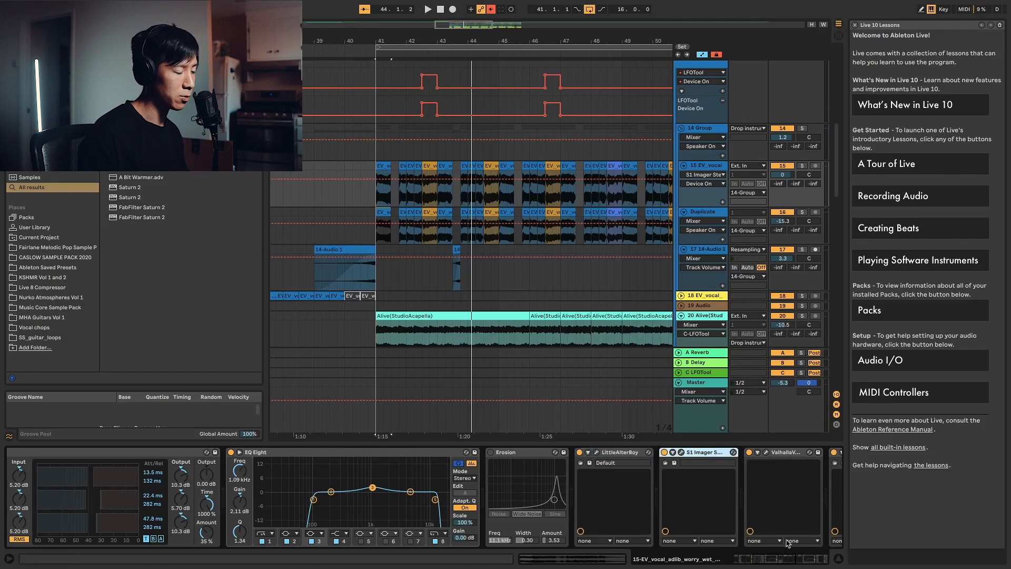
# Move along track 15's device chain to the Valhalla reverb, solo the track, raise the system volume, and play the chops.
pyautogui.moveTo(781, 556)
pyautogui.mouseDown()
pyautogui.moveTo(846, 561)
pyautogui.moveTo(782, 557)
pyautogui.moveTo(790, 554)
pyautogui.mouseUp()
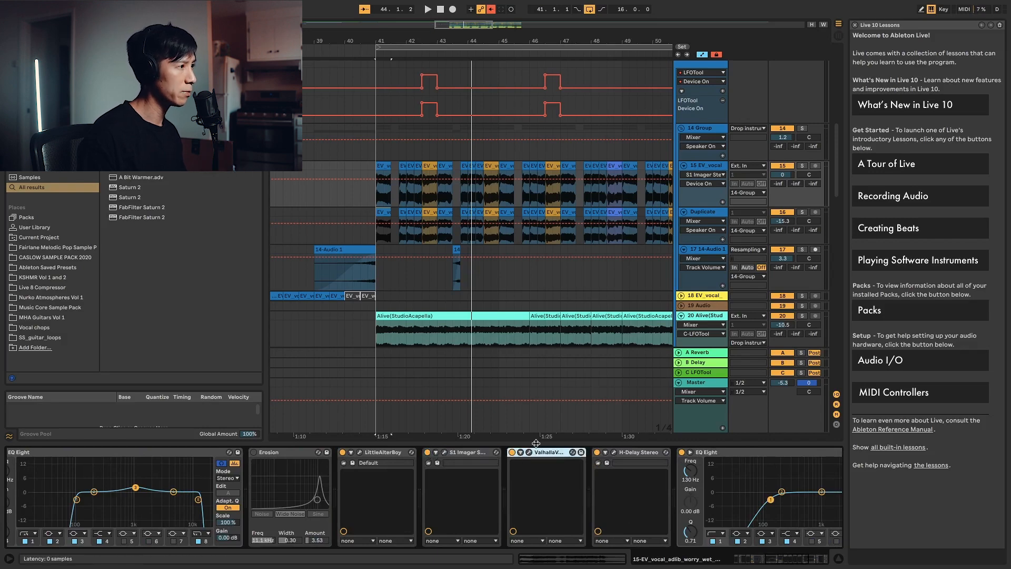
pyautogui.click(804, 167)
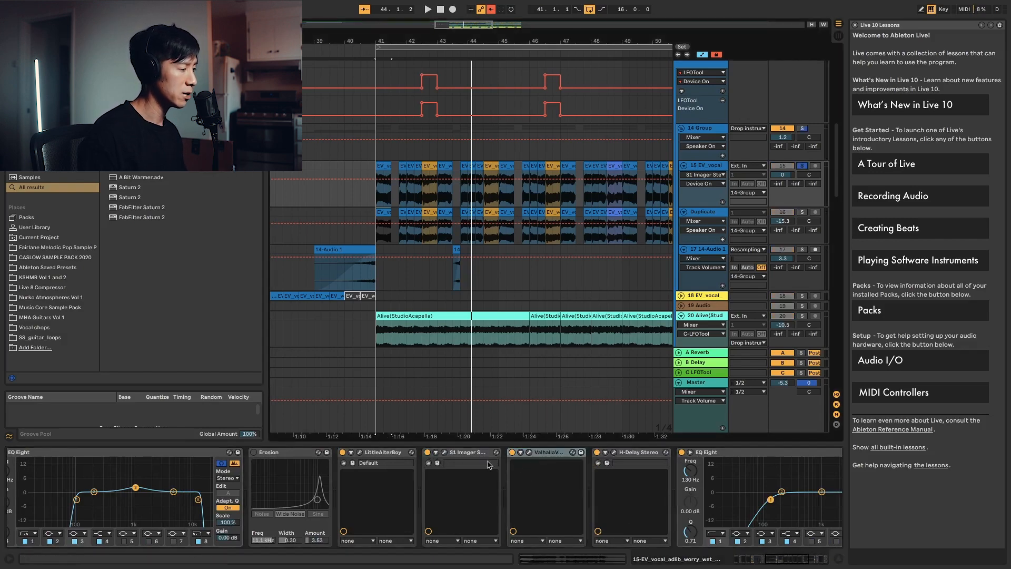
pyautogui.click(474, 454)
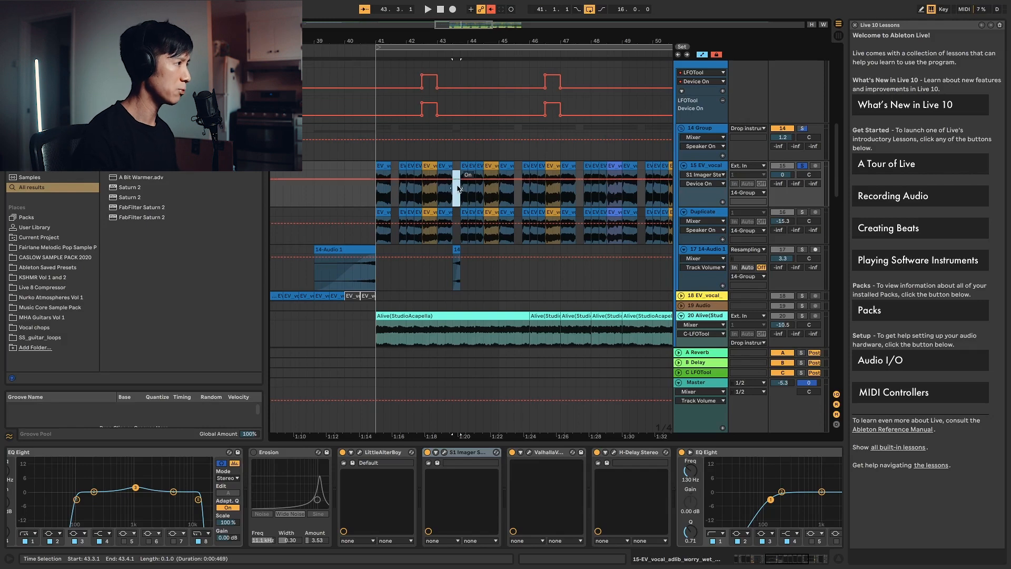
pyautogui.press('XF86AudioRaiseVolume')
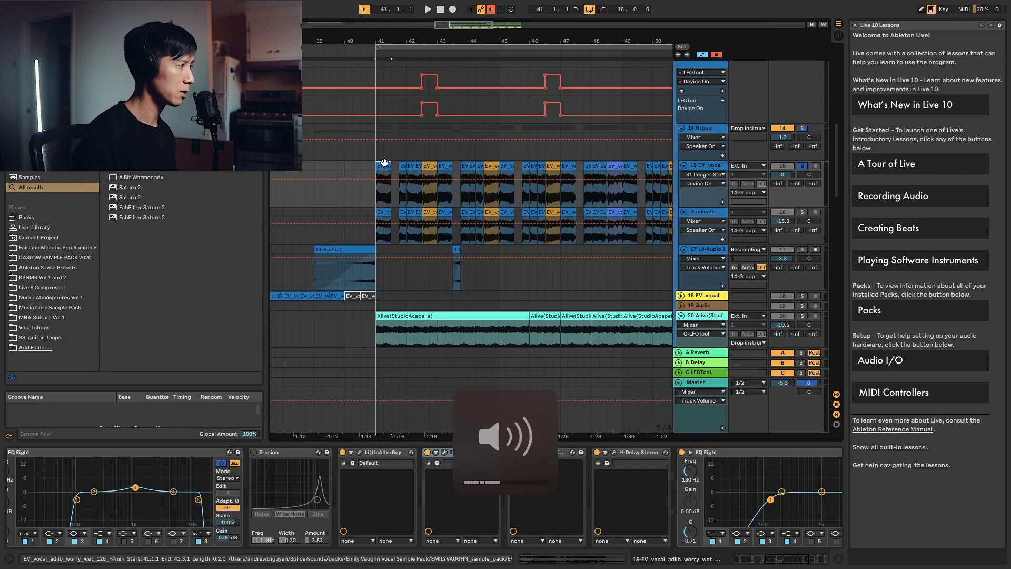
pyautogui.press('space')
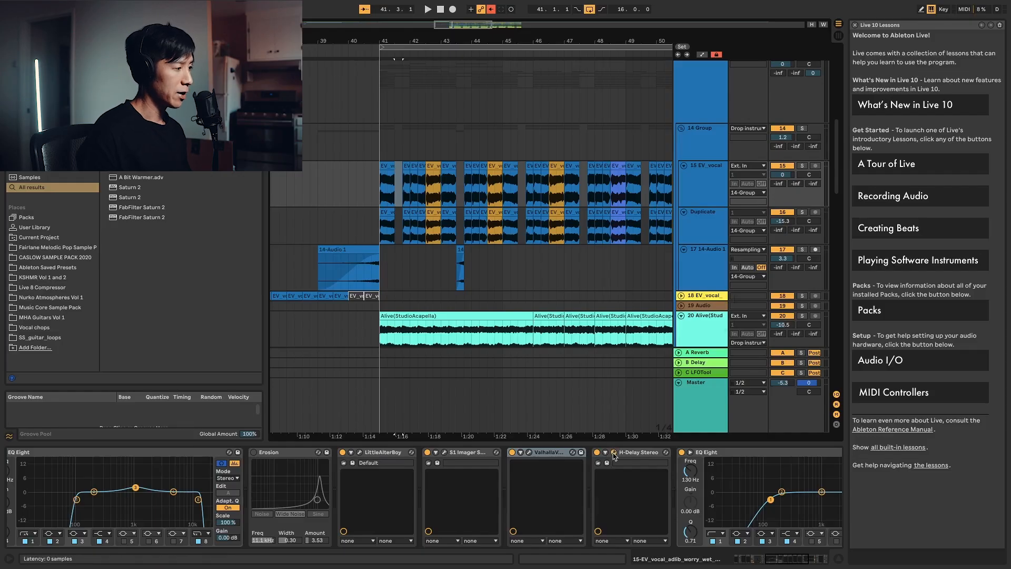
# Examine the delay and filter settings of track 15's H-Delay Stereo alongside the automation and the gap after the first chop.
pyautogui.click(614, 453)
pyautogui.moveTo(585, 168); pyautogui.dragTo(527, 175)
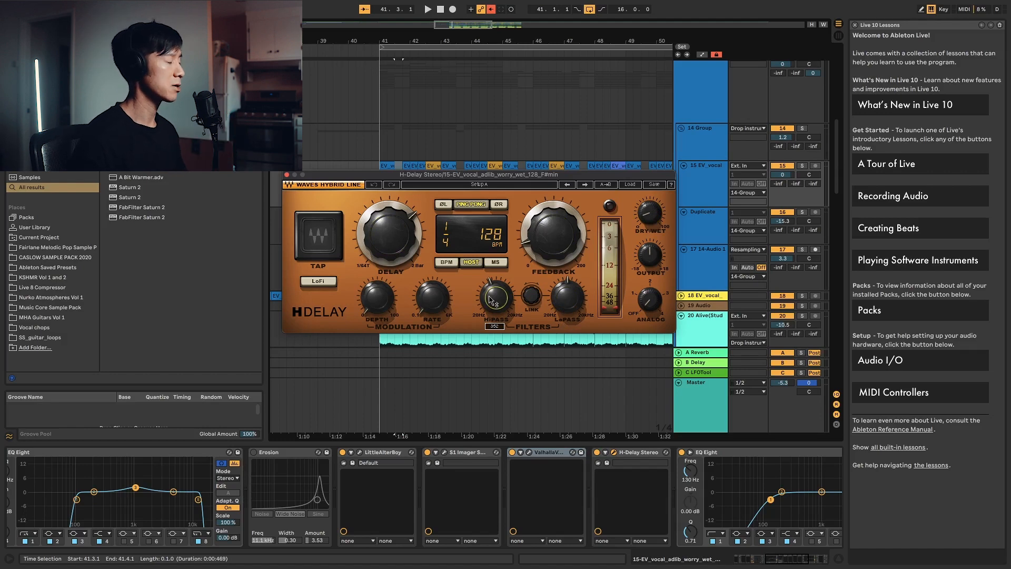
pyautogui.press('a')
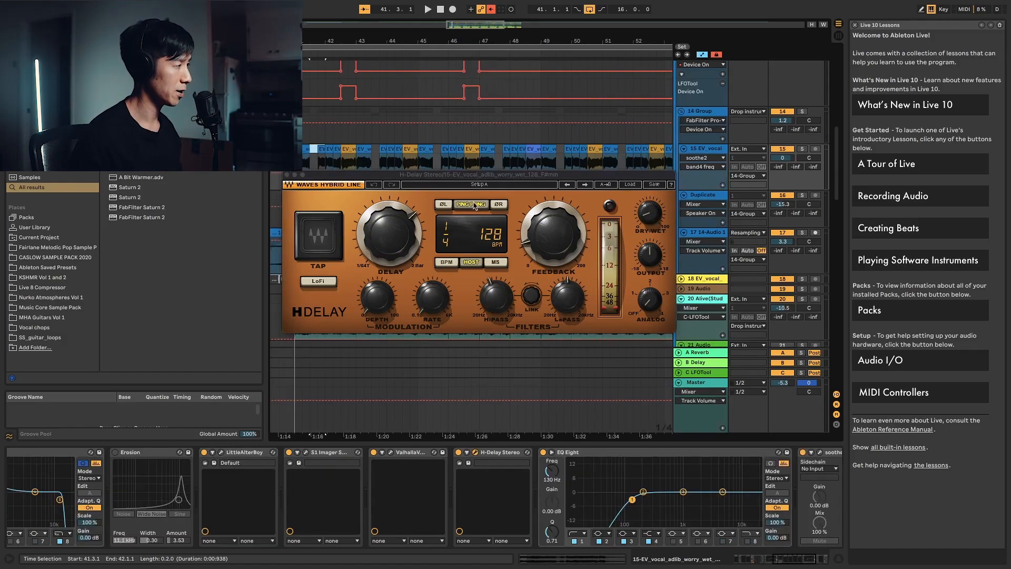
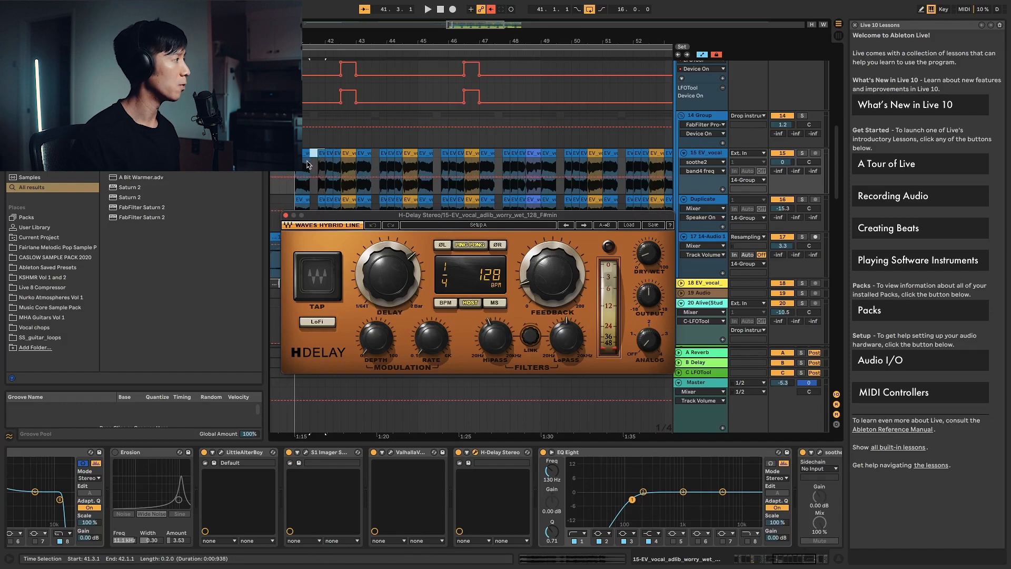
pyautogui.click(309, 165)
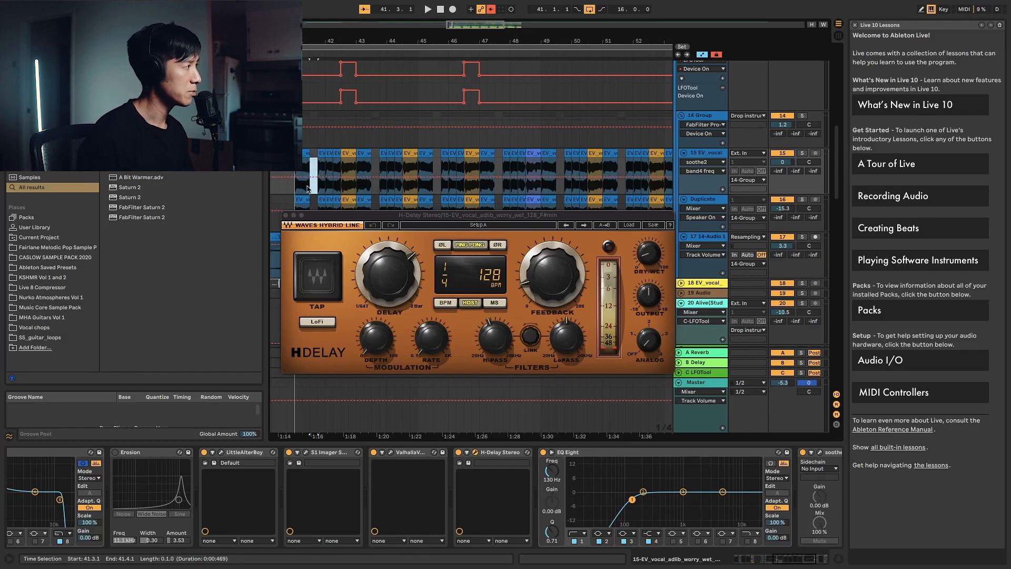
pyautogui.click(287, 216)
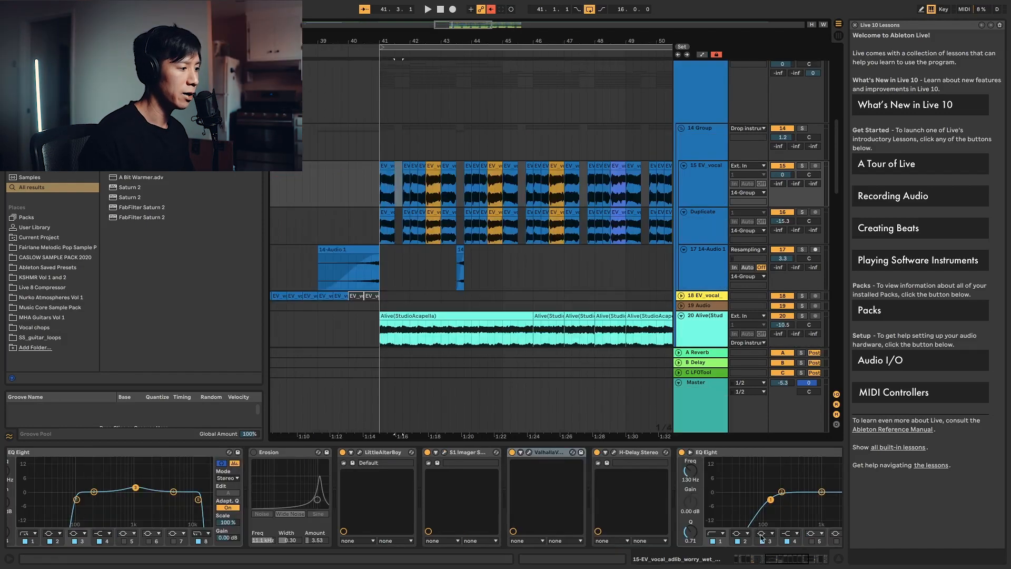
# Solo track 15 and toggle the low-cut band of the EQ Eight after H-Delay to compare it during playback.
pyautogui.click(757, 561)
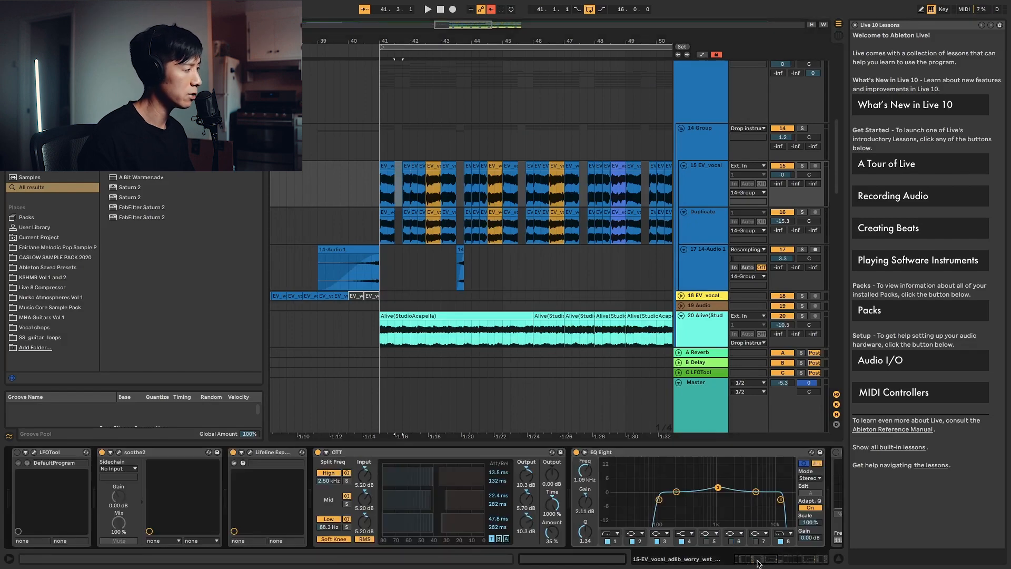
pyautogui.moveTo(762, 562); pyautogui.dragTo(801, 553)
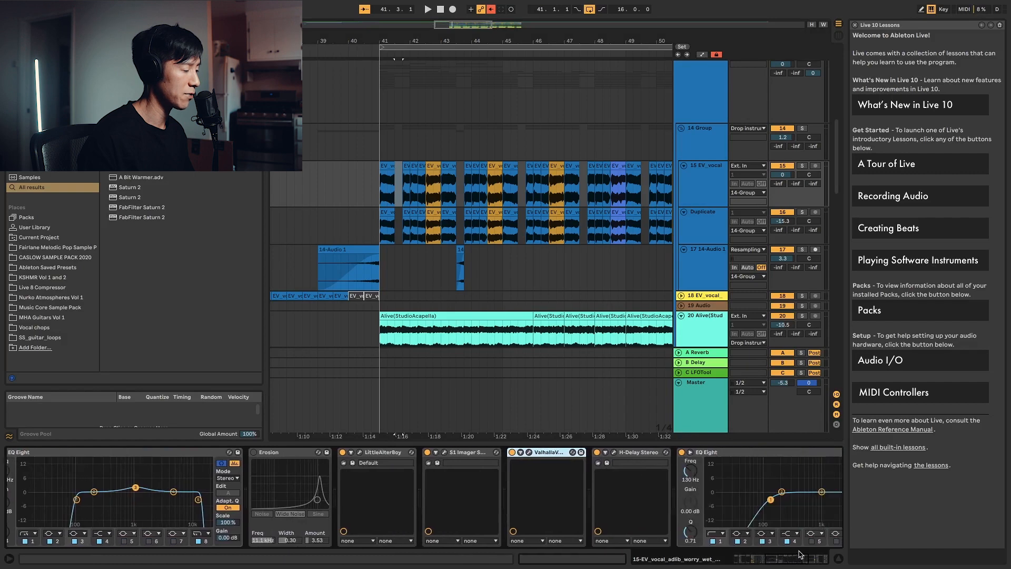
pyautogui.click(803, 166)
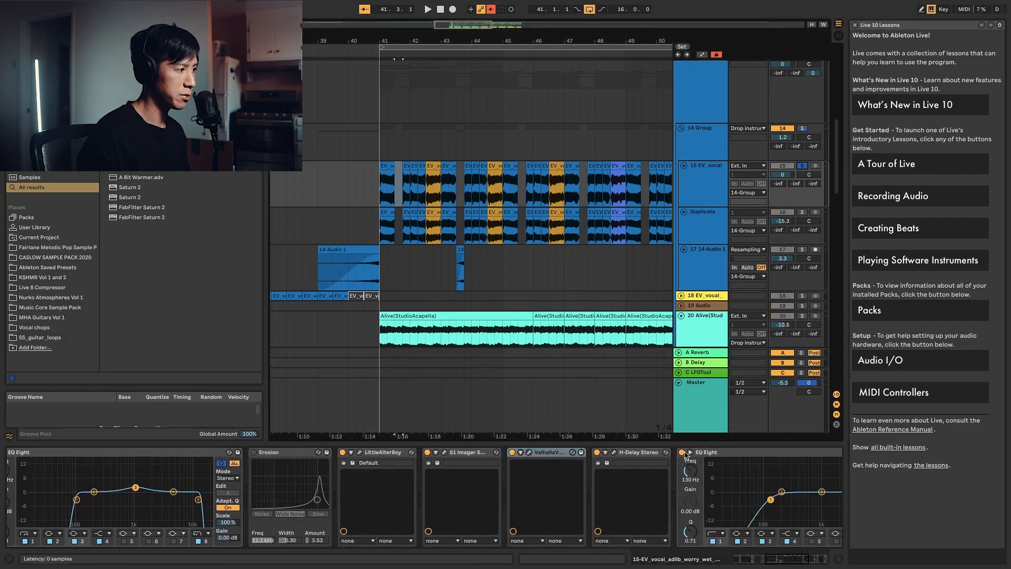
pyautogui.press('space')
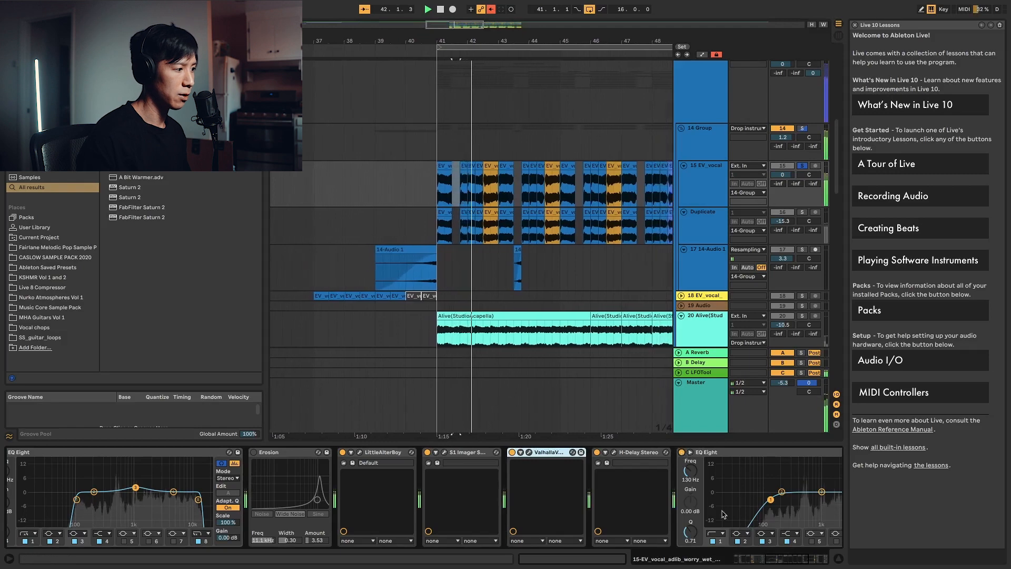
pyautogui.click(714, 541)
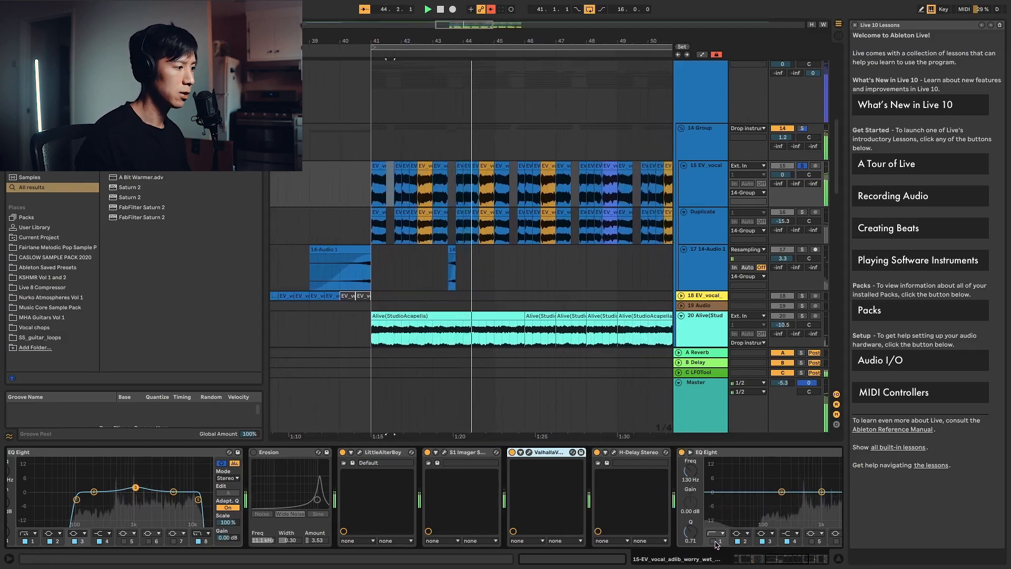
pyautogui.click(714, 542)
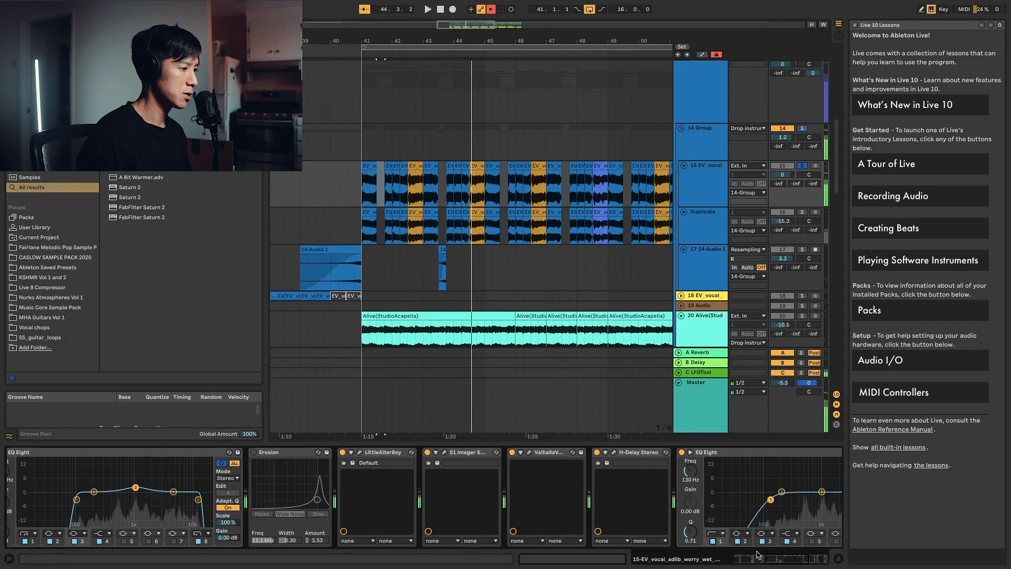
# Examine the curve and depth settings of the soothe2 at the end of track 15's device chain and play the chops.
pyautogui.click(785, 564)
pyautogui.click(606, 452)
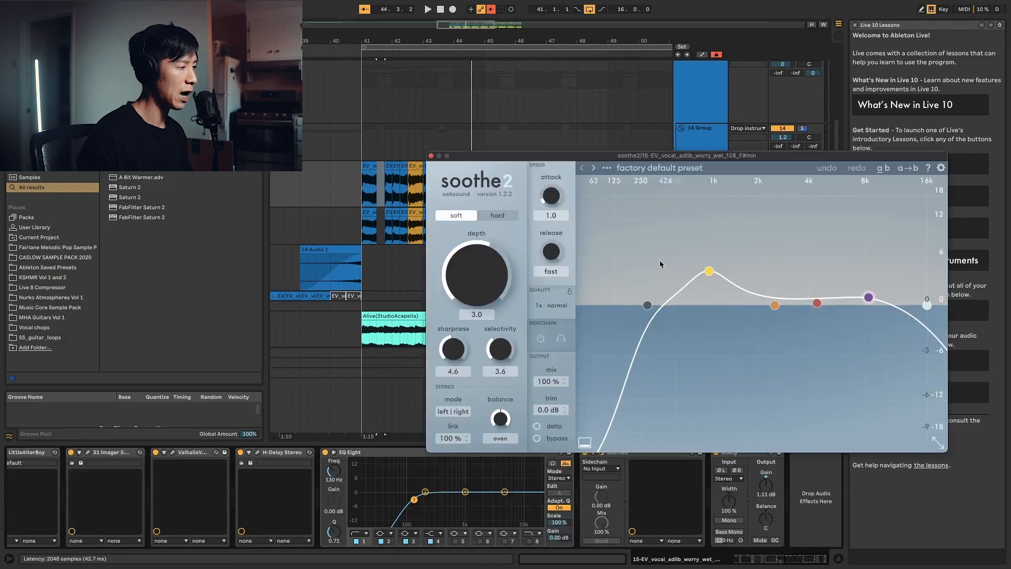
pyautogui.moveTo(725, 158); pyautogui.dragTo(535, 132)
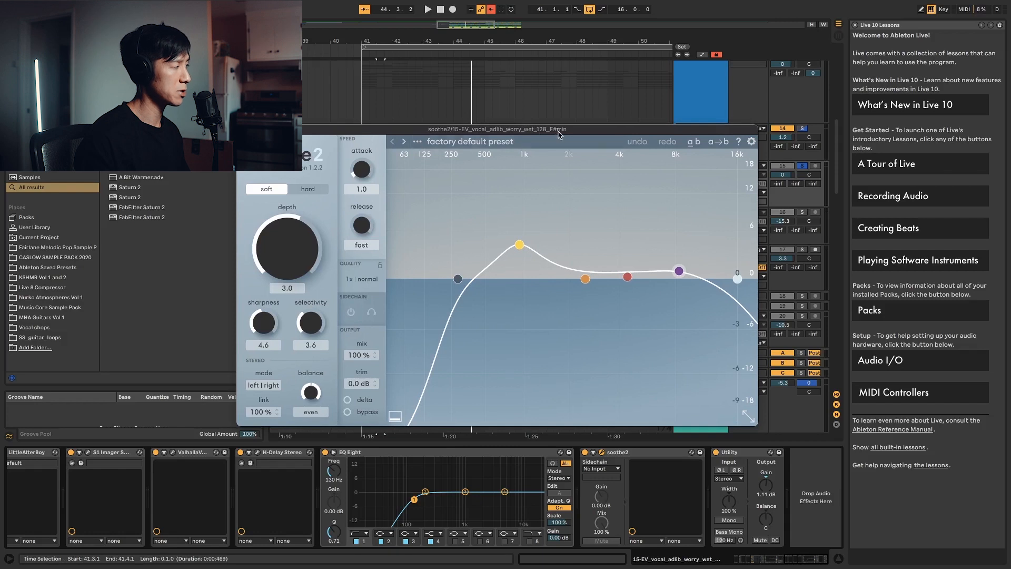
pyautogui.press('space')
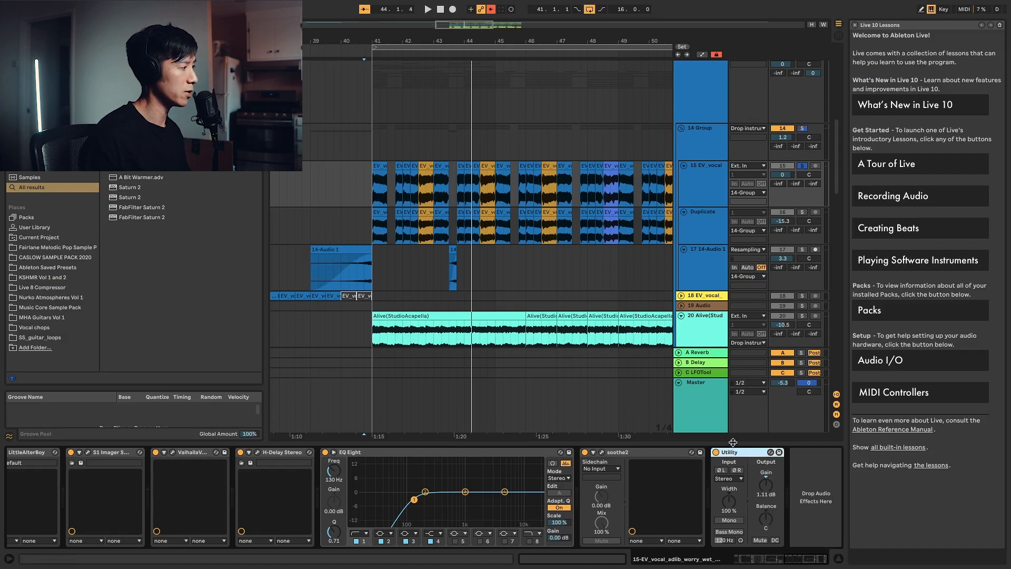
# Solo the Duplicate track, view its first clip's transposition, and return to track 15's devices for comparison.
pyautogui.hotkey('ctrl', 't')
pyautogui.click(700, 202)
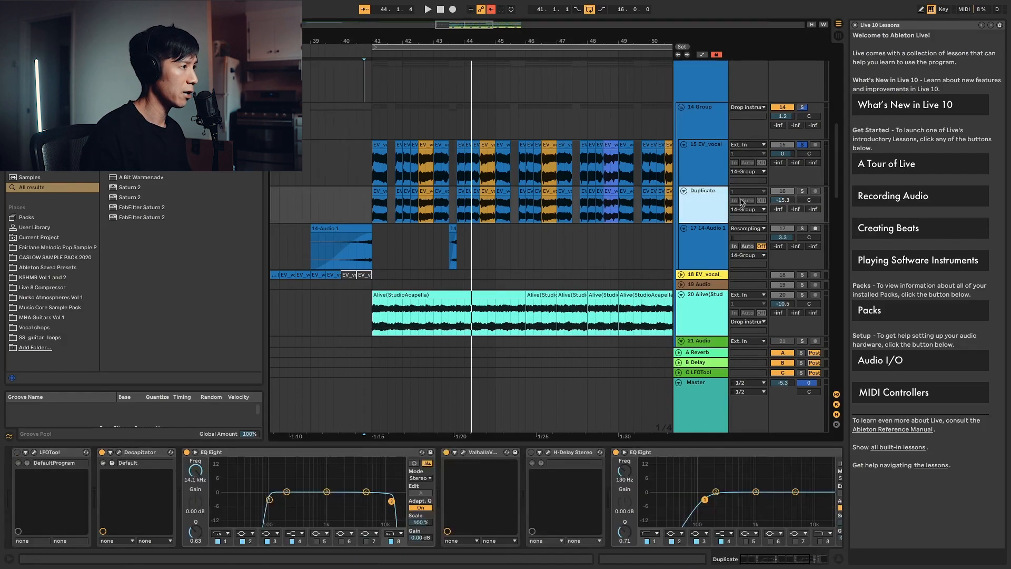
pyautogui.click(376, 190)
pyautogui.doubleClick(376, 189)
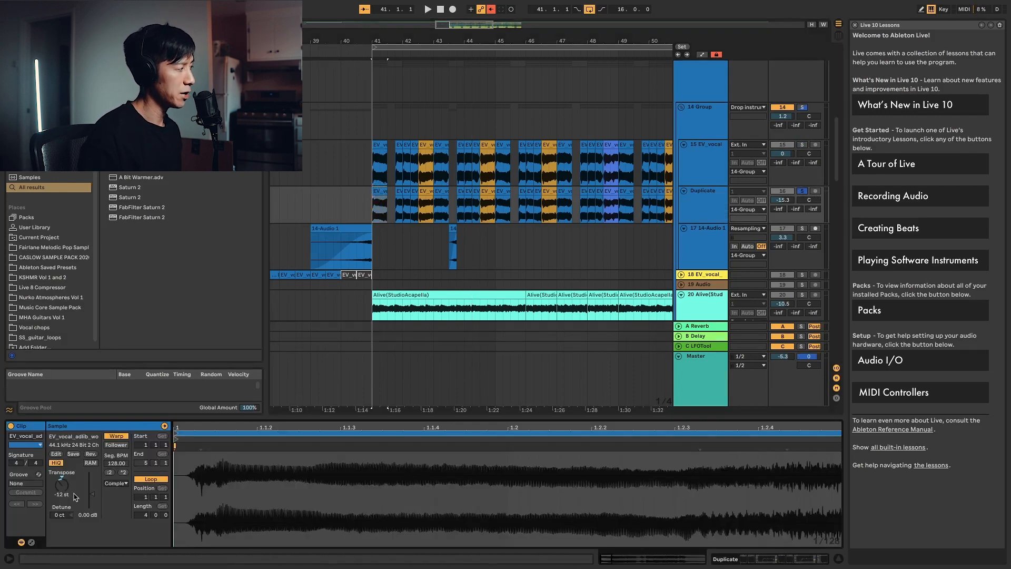
pyautogui.click(723, 163)
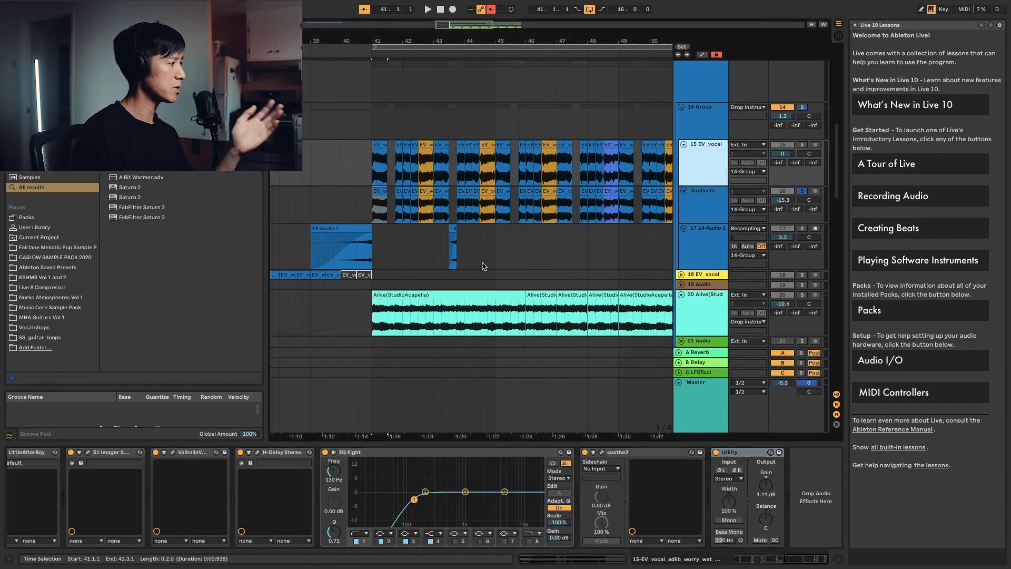
# Examine the Decapitator and ValhallaVintageVerb settings on the Duplicate track and view the rest of its device chain.
pyautogui.click(680, 210)
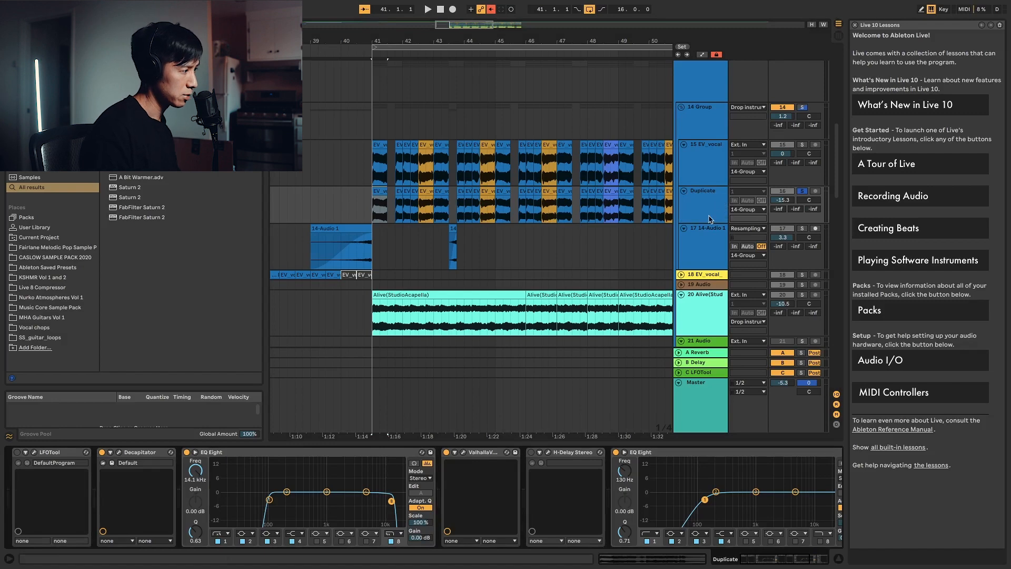
pyautogui.click(95, 456)
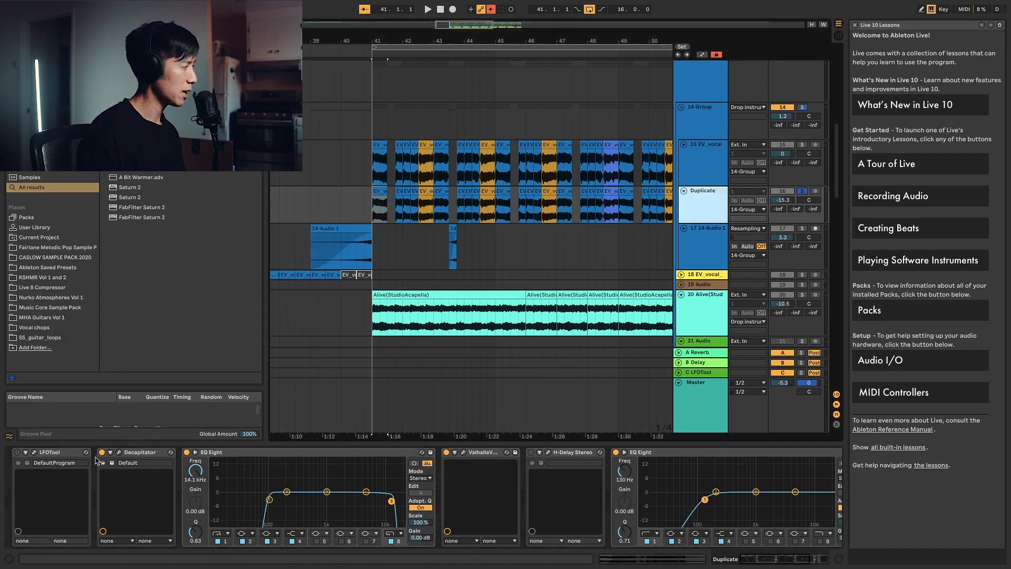
pyautogui.click(119, 453)
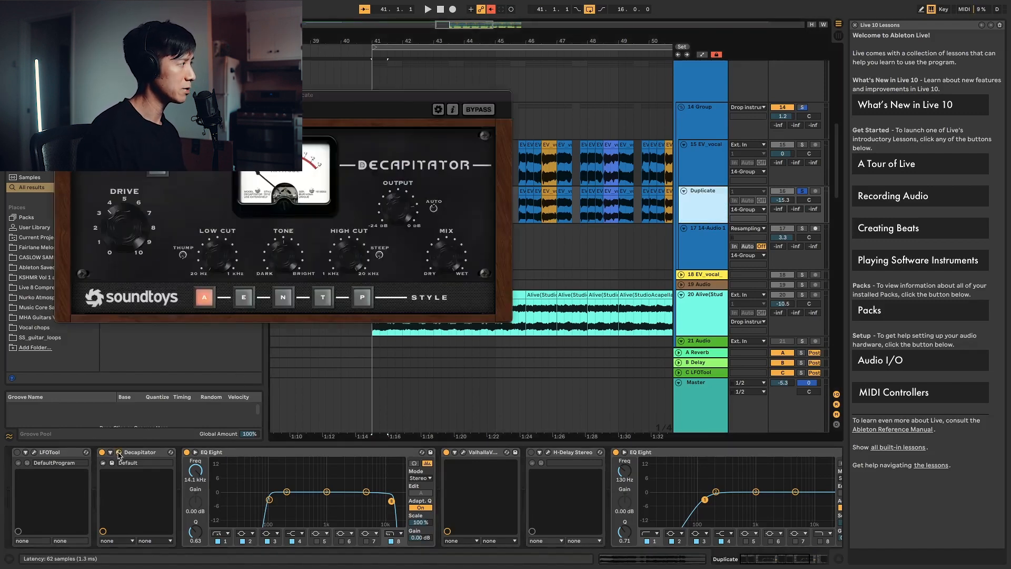
pyautogui.click(118, 454)
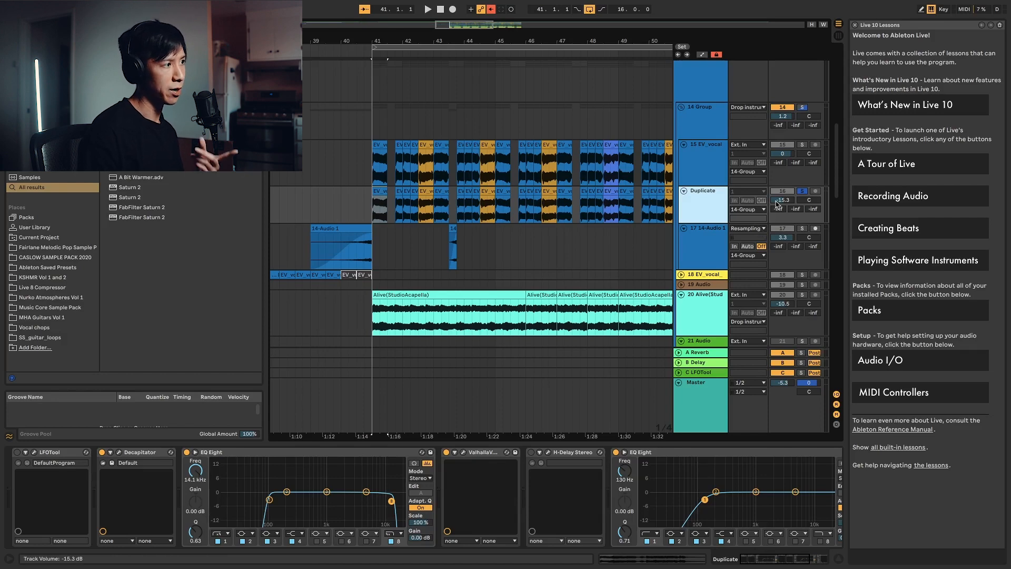
pyautogui.click(463, 452)
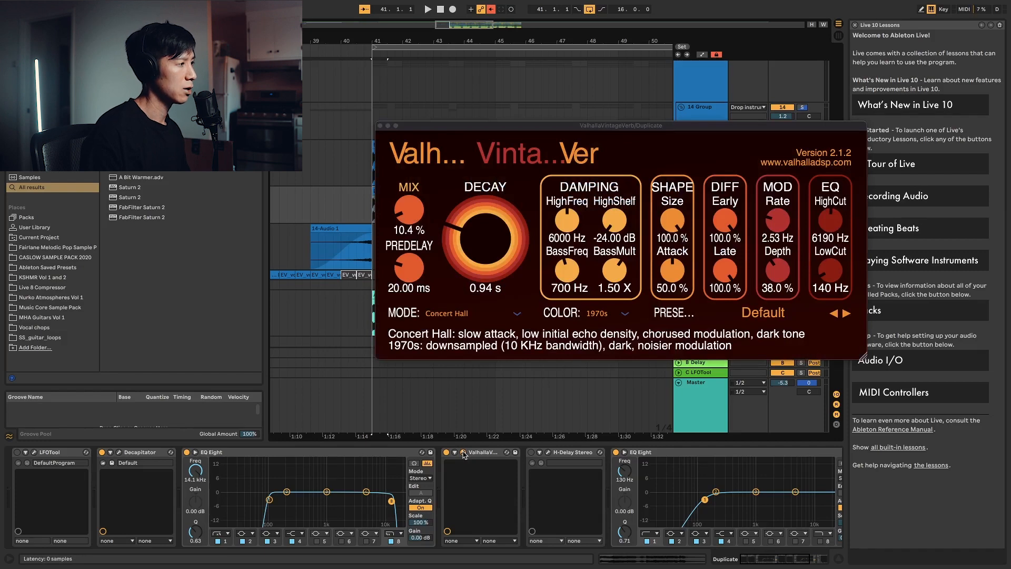
pyautogui.click(464, 453)
pyautogui.moveTo(766, 554); pyautogui.dragTo(799, 561)
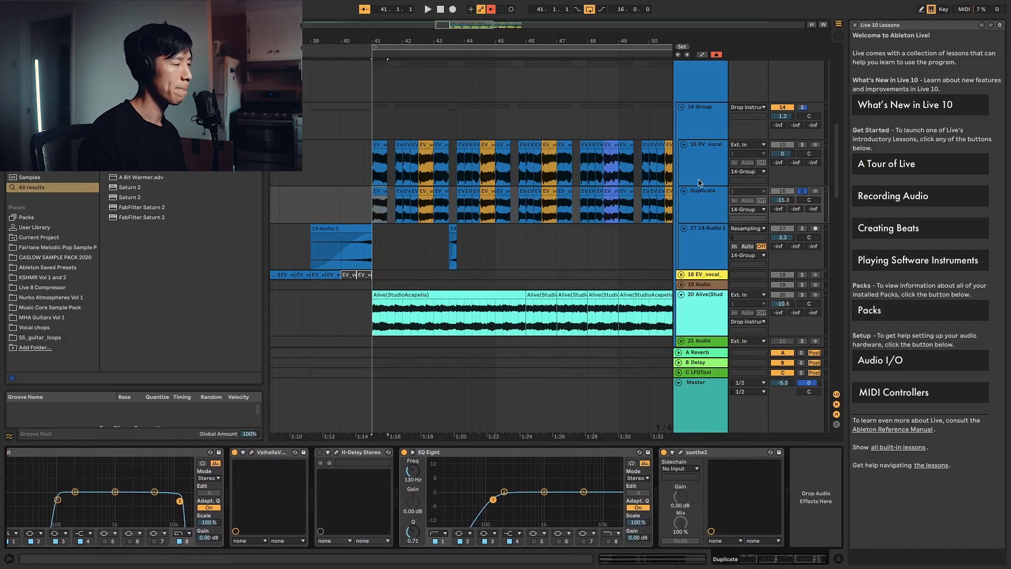
# Show the automation lanes and compare the device chains of the 14 Group and the Drop instruments group.
pyautogui.click(707, 119)
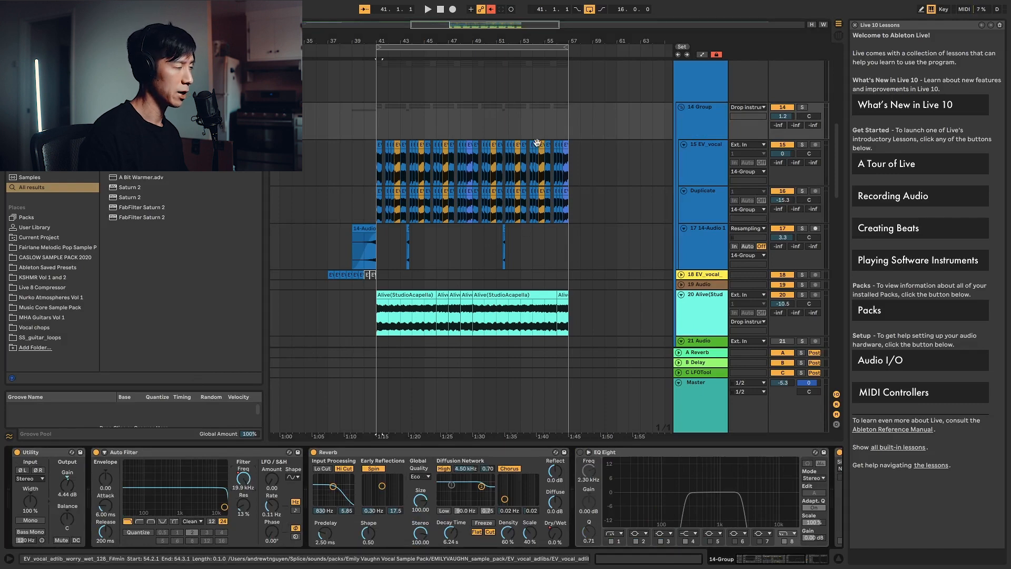
pyautogui.click(703, 55)
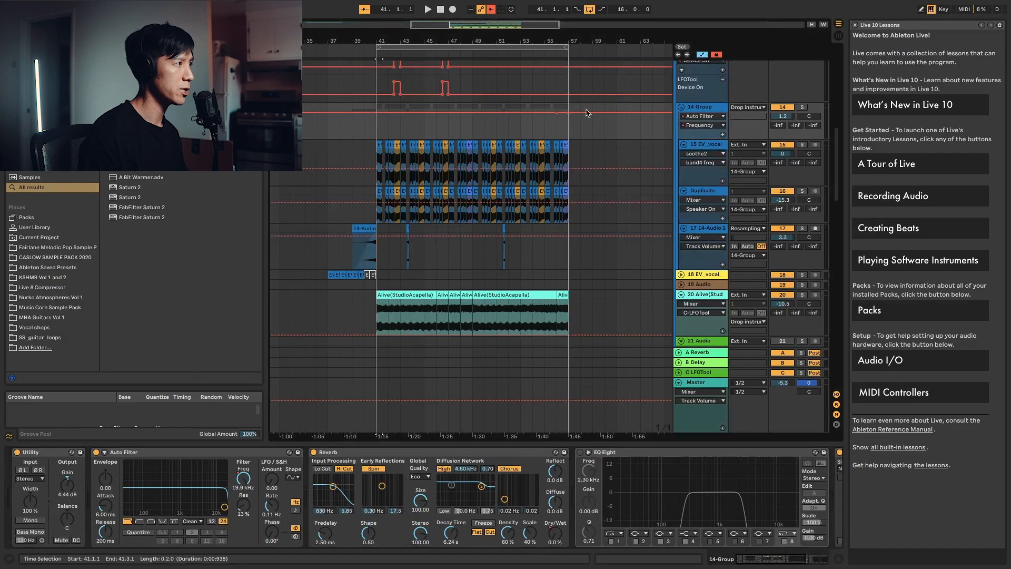
pyautogui.scroll(5, 530, 124)
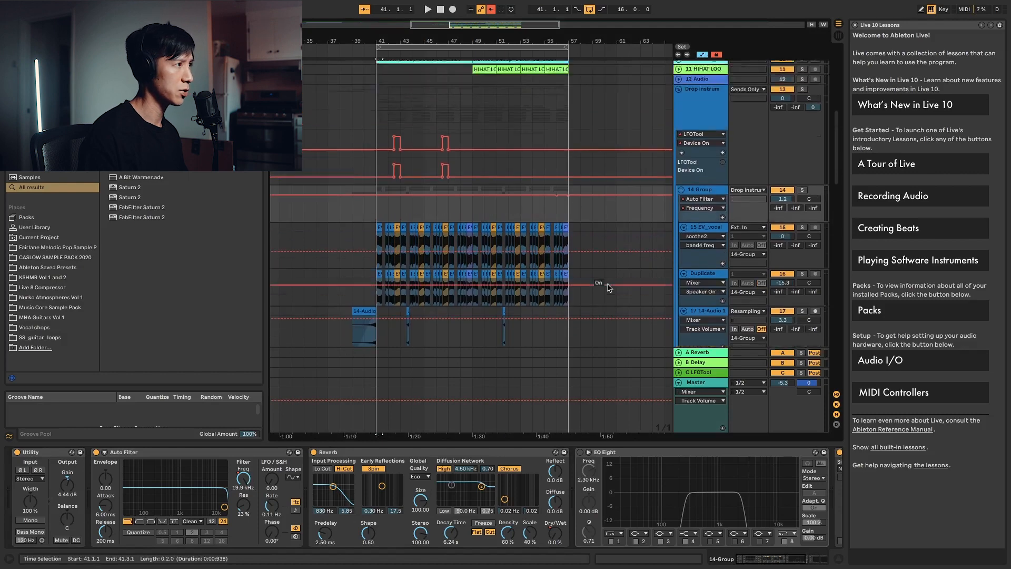
pyautogui.click(744, 136)
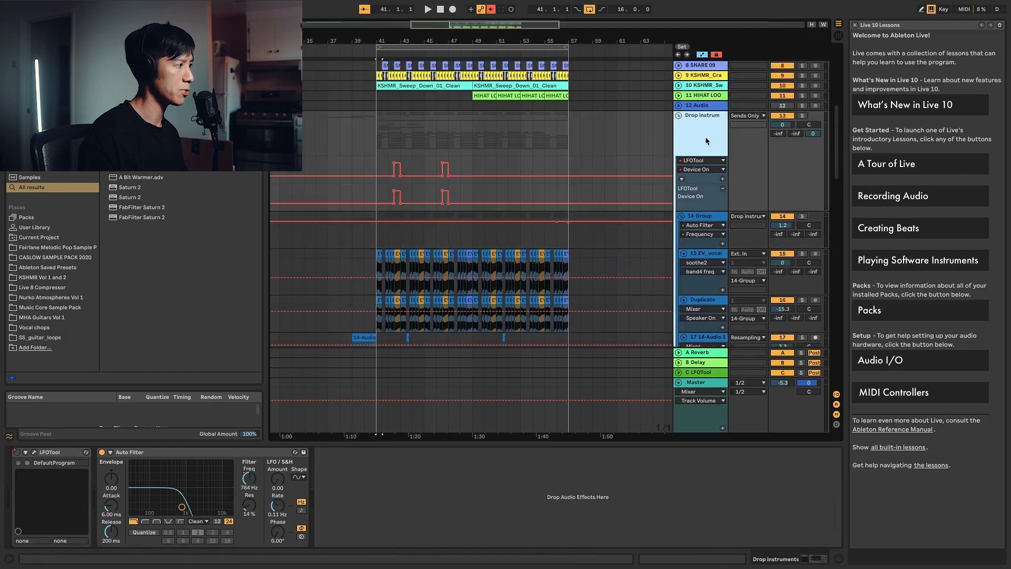
pyautogui.click(696, 220)
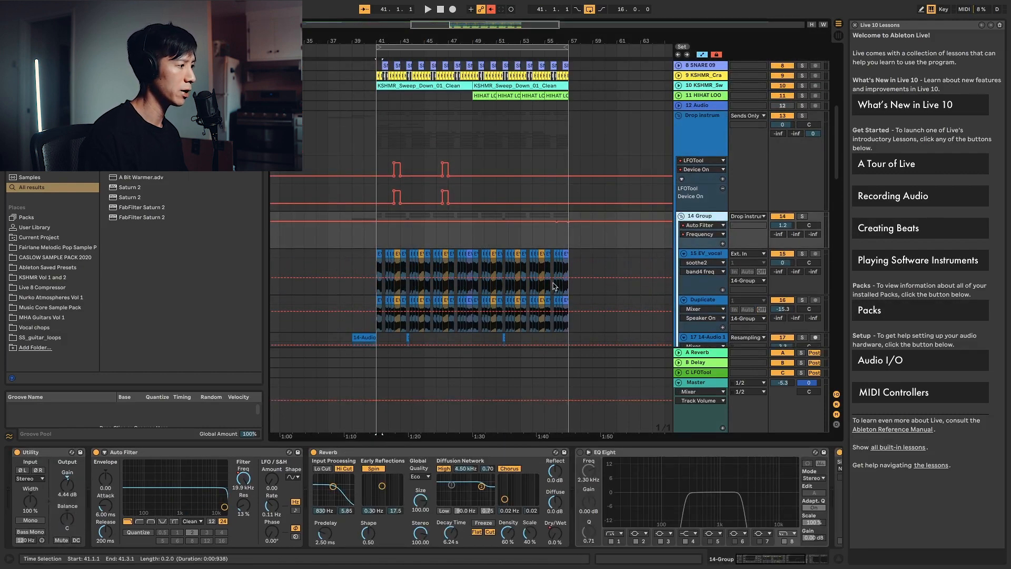
pyautogui.scroll(-2, 554, 287)
pyautogui.scroll(2, 557, 287)
pyautogui.hscroll(5, 727, 456)
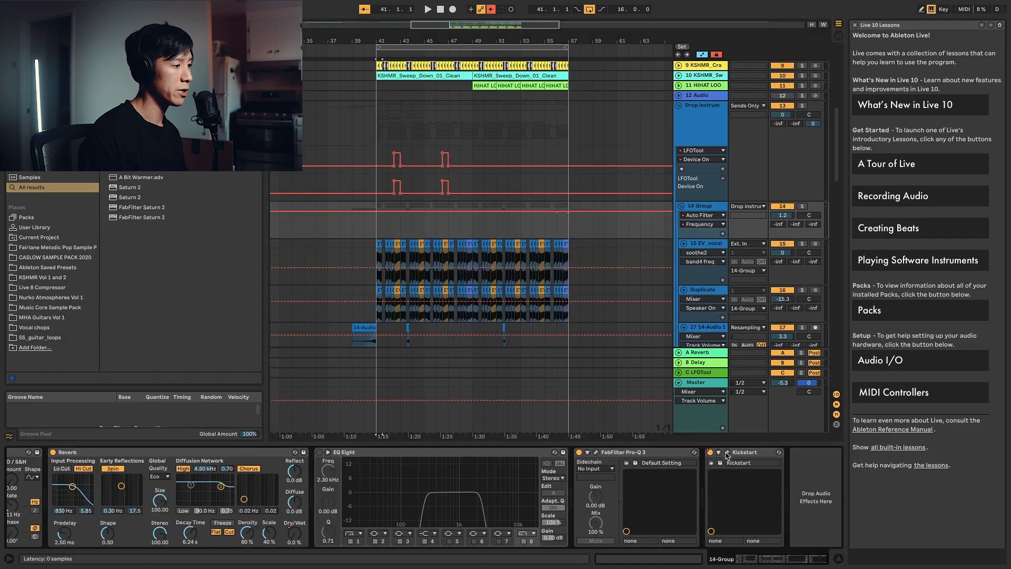
pyautogui.click(727, 453)
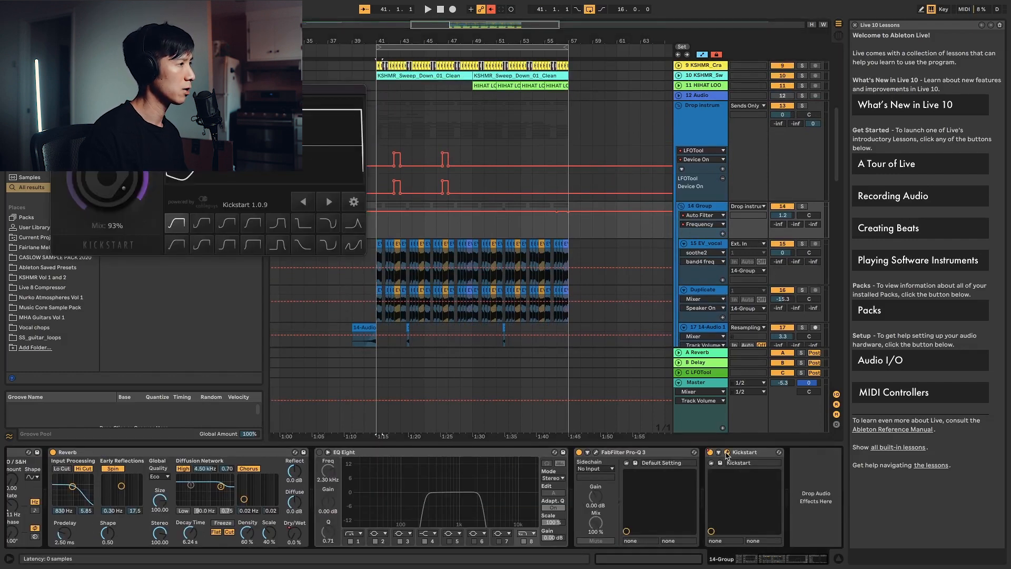
pyautogui.click(803, 206)
pyautogui.press('space')
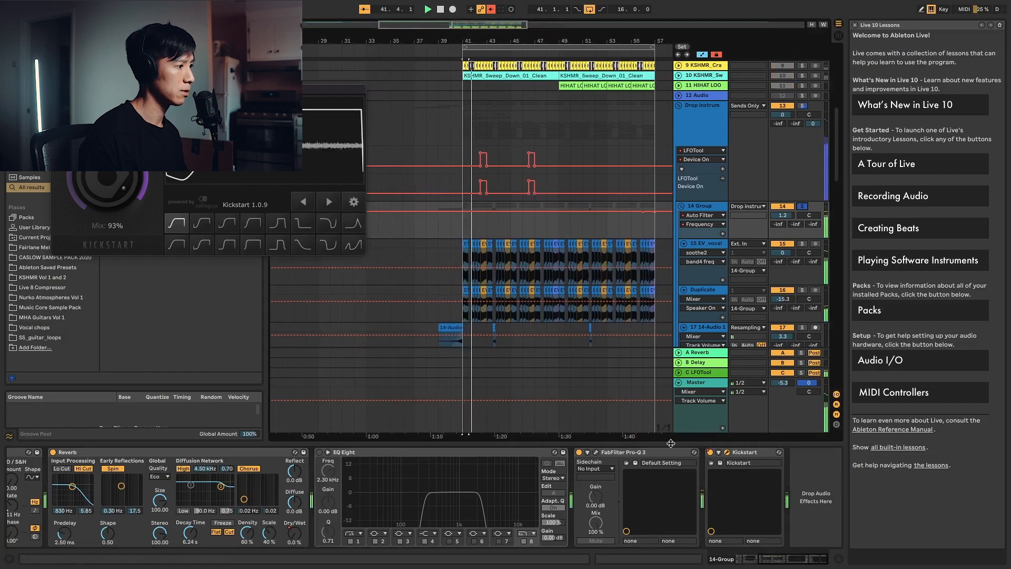
# Open FabFilter Pro-Q 3 on the 14 Group and examine its dynamic band near 522 Hz during playback.
pyautogui.click(596, 453)
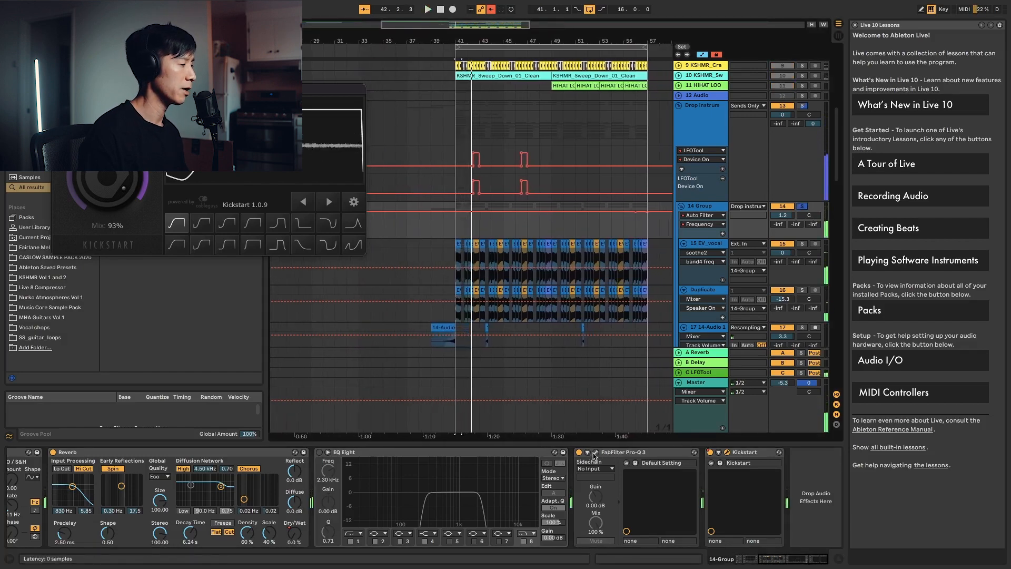
pyautogui.moveTo(702, 278); pyautogui.dragTo(450, 155)
pyautogui.press('space')
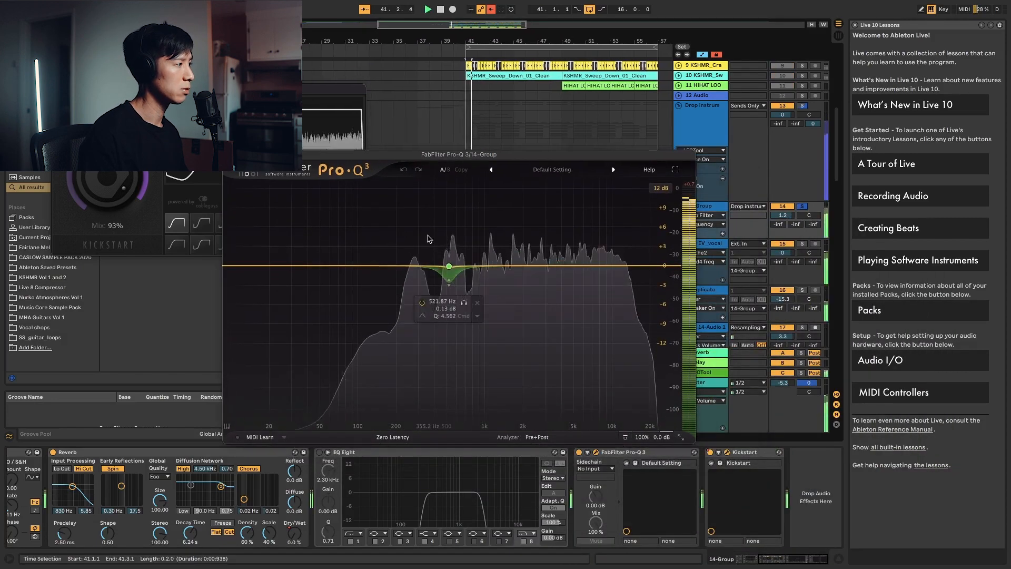
pyautogui.click(449, 267)
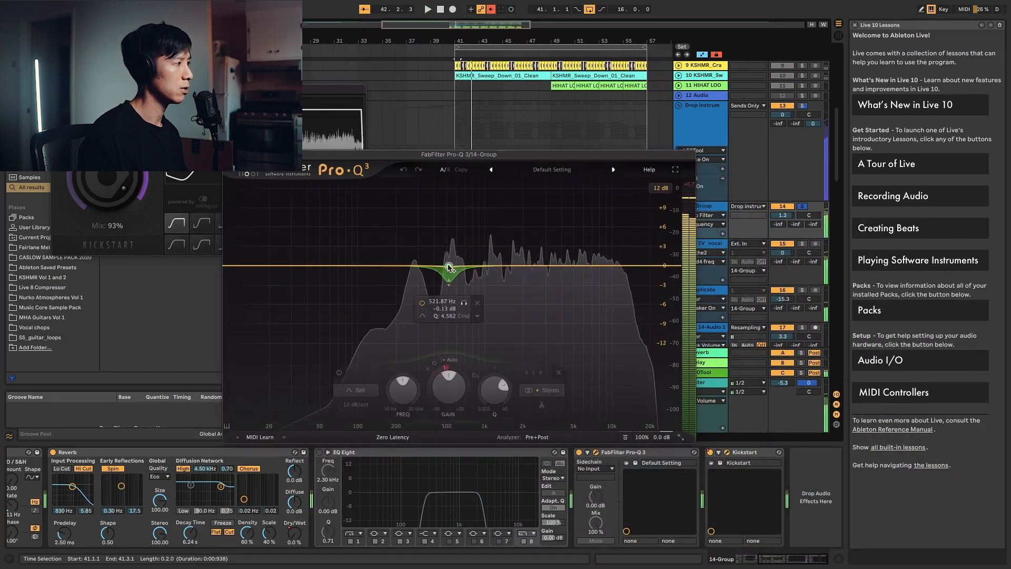
pyautogui.click(465, 304)
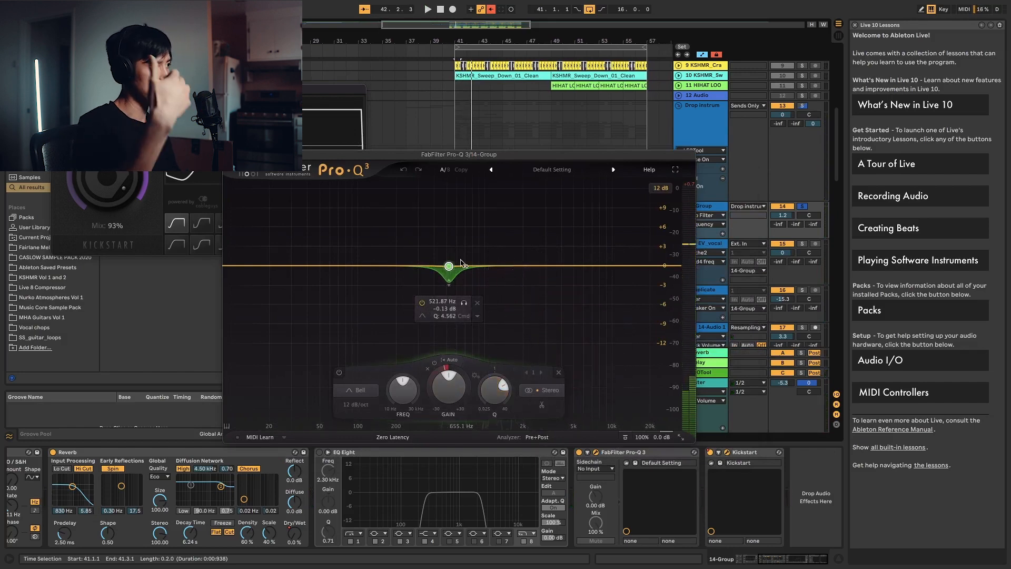
# Clear the dynamics of the Pro-Q 3 band near 522 Hz, make it dynamic again with a slightly deeper downward range, and play.
pyautogui.click(476, 318)
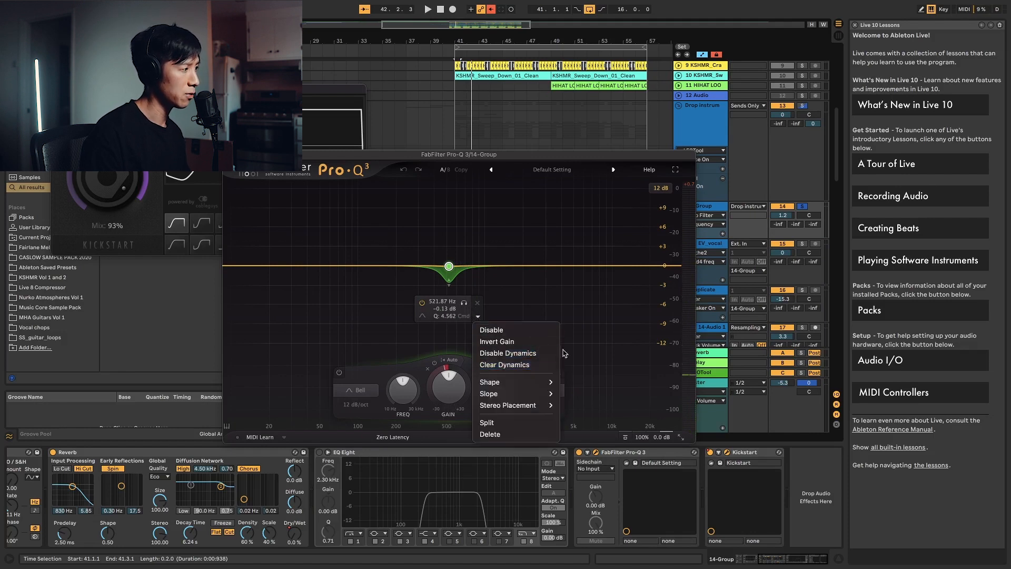
pyautogui.click(515, 368)
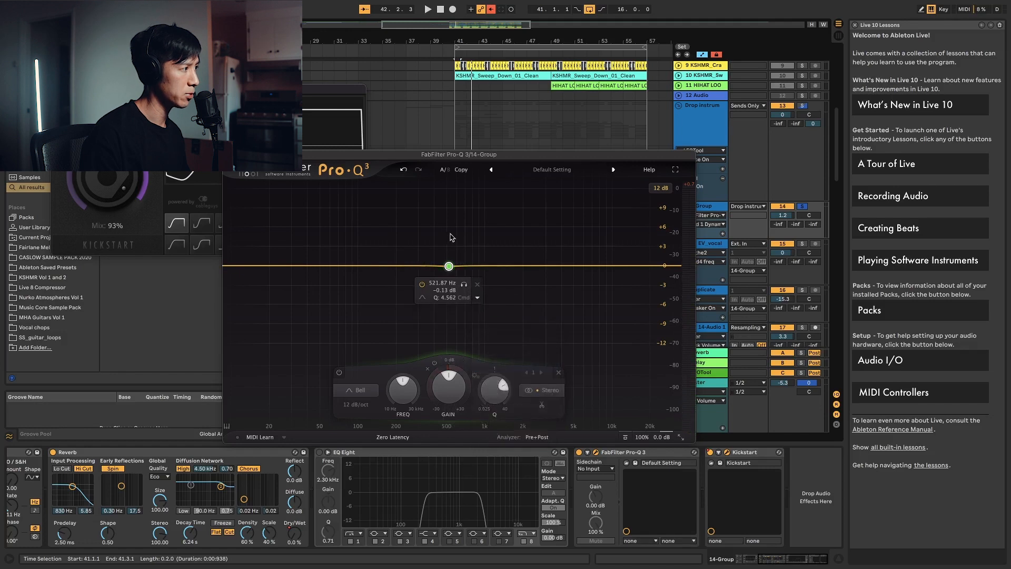
pyautogui.rightClick(450, 263)
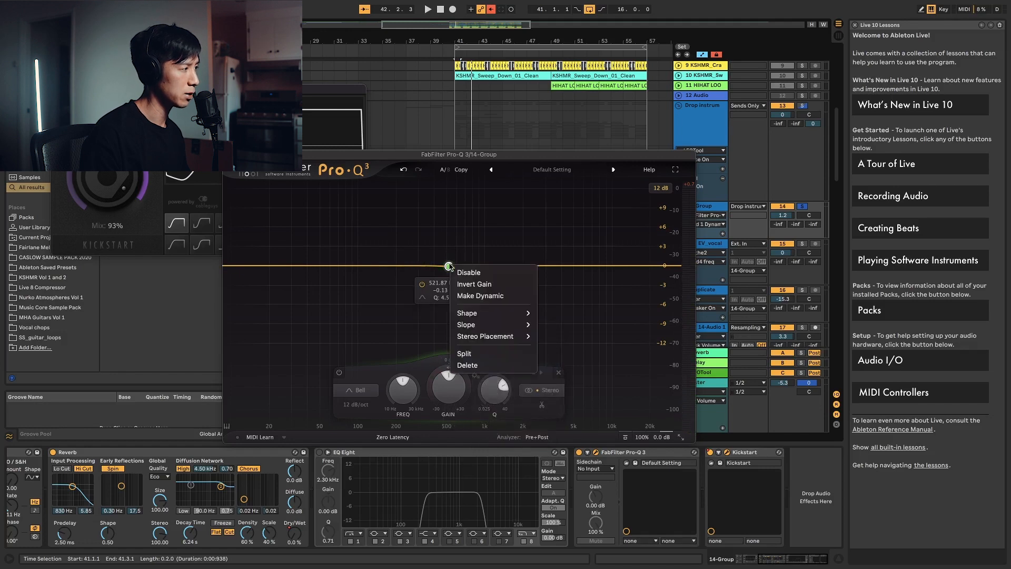
pyautogui.click(500, 298)
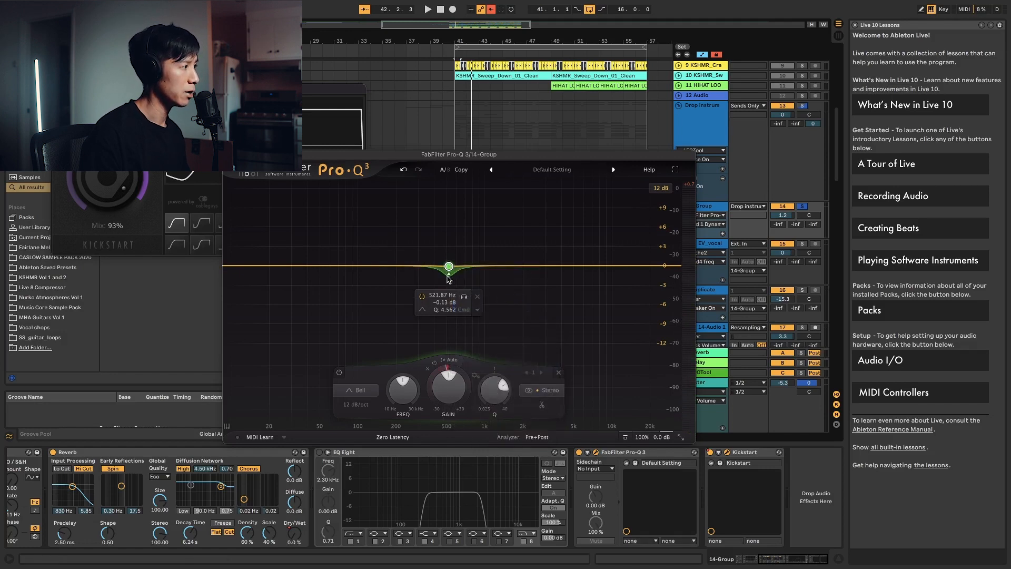
pyautogui.doubleClick(447, 296)
pyautogui.moveTo(449, 276)
pyautogui.mouseDown()
pyautogui.moveTo(449, 292)
pyautogui.moveTo(449, 280)
pyautogui.mouseUp()
pyautogui.press('space')
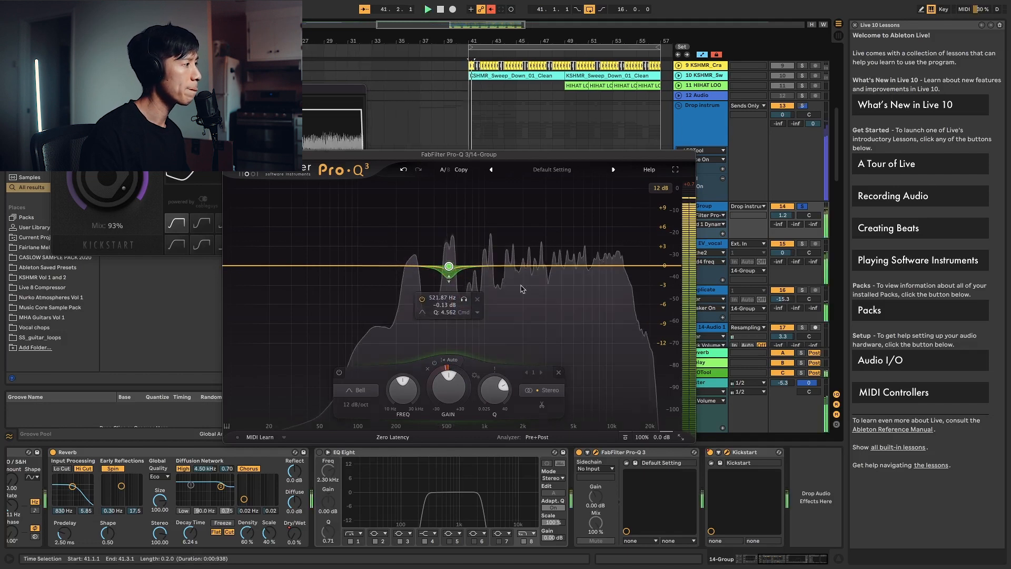
# Compare the 14 Group's playback with Pro-Q 3 bypassed and re-enabled.
pyautogui.press('space')
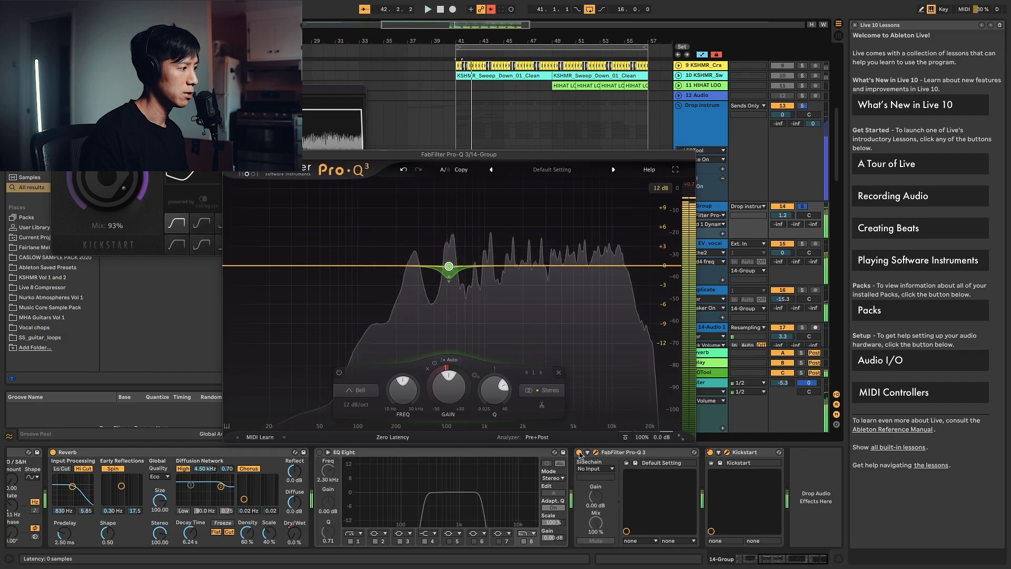
pyautogui.click(579, 453)
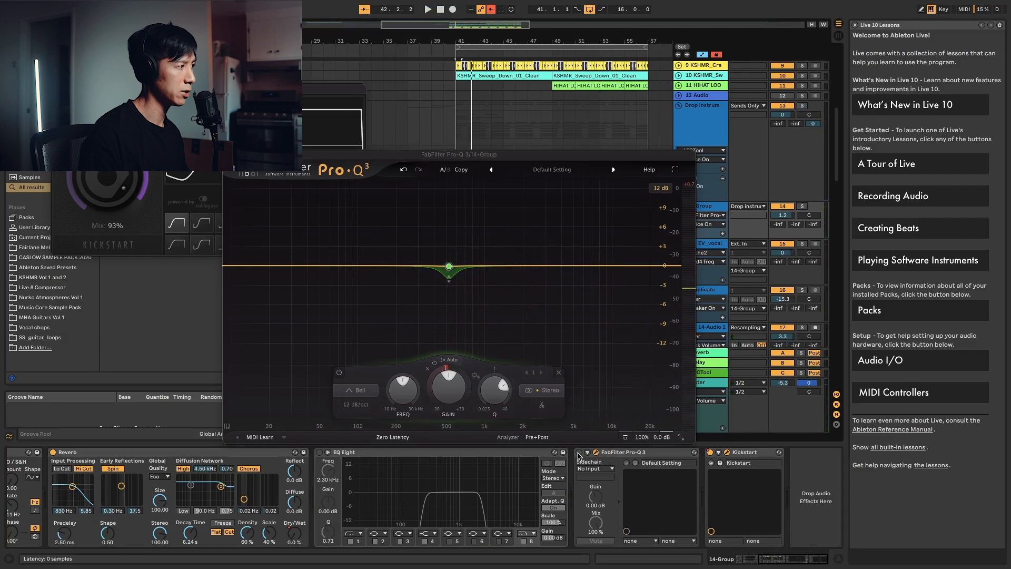
pyautogui.press('space')
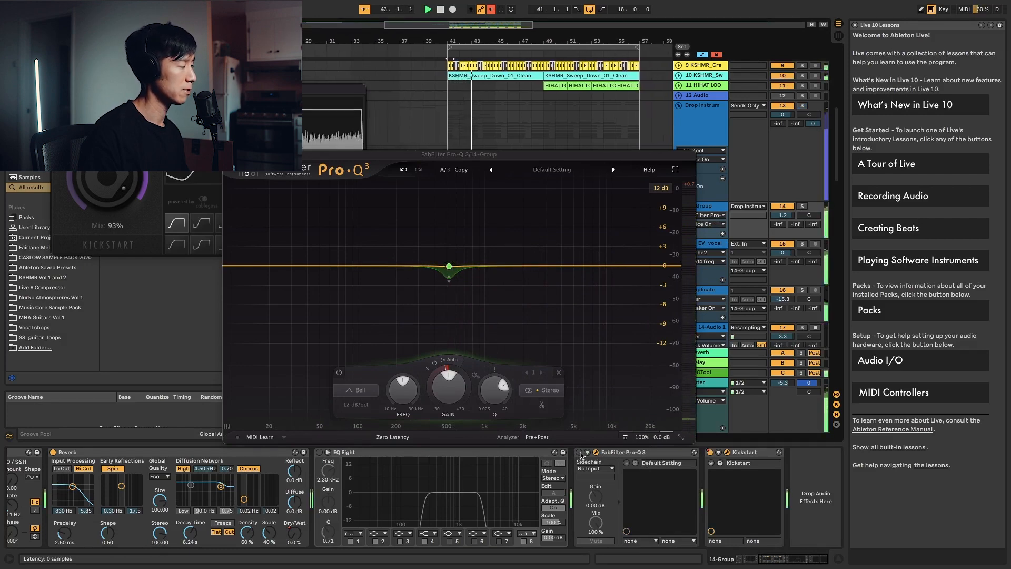
pyautogui.click(580, 452)
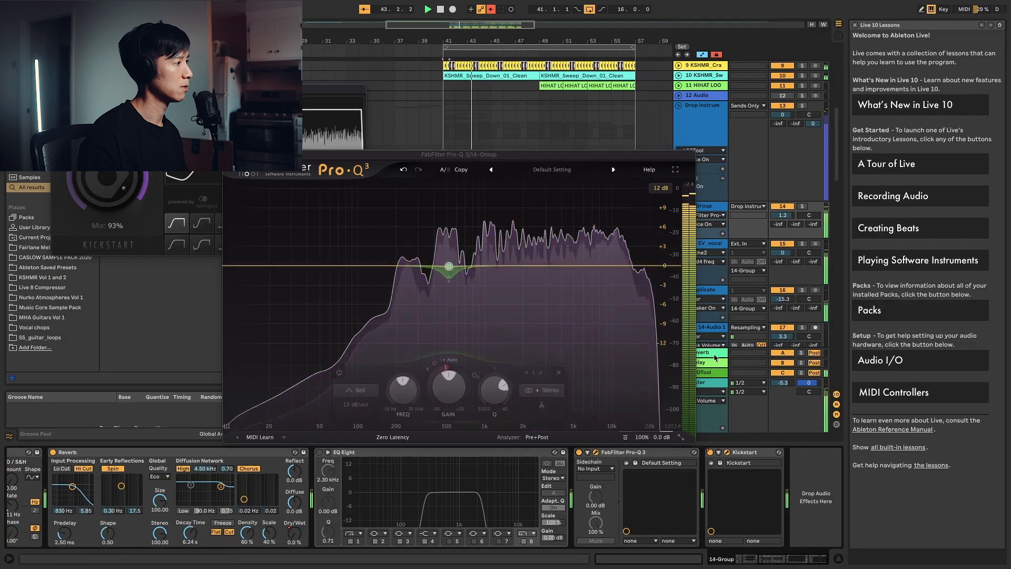
pyautogui.press('space')
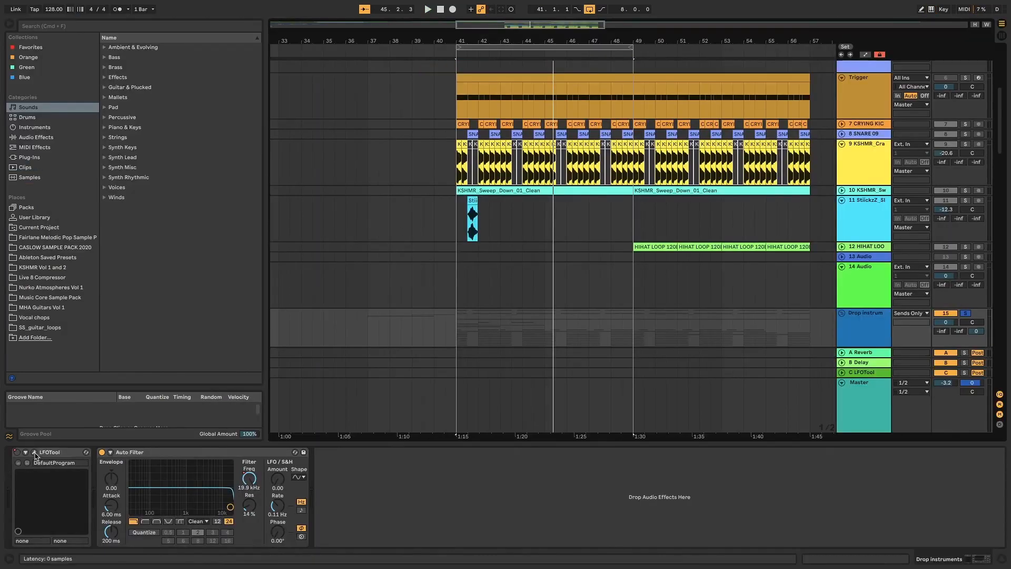
# Open LFOTool on the Drop instruments group and show its Device On automation in the arrangement.
pyautogui.click(35, 453)
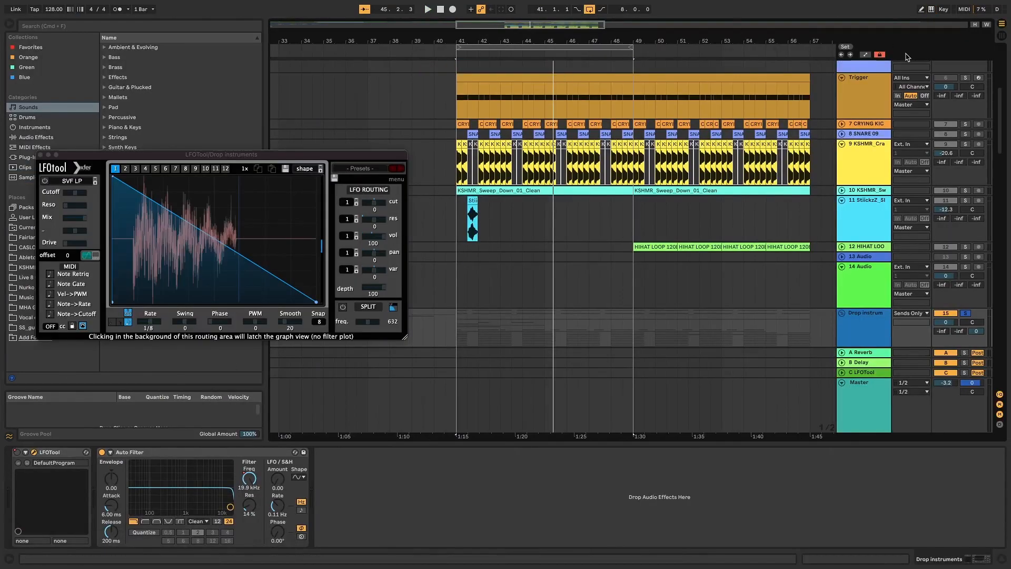
pyautogui.click(867, 55)
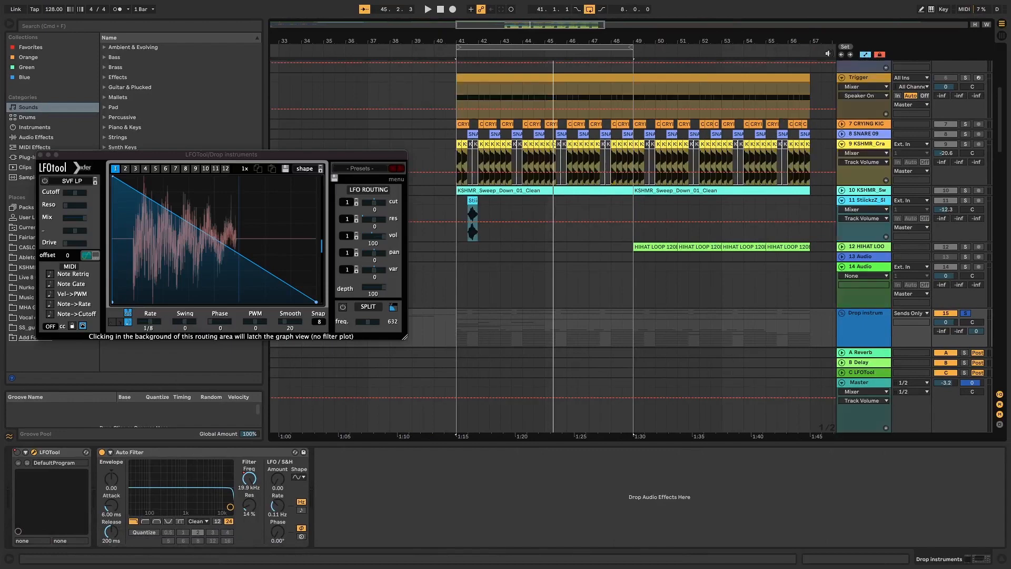
pyautogui.scroll(-3, 854, 247)
pyautogui.click(861, 269)
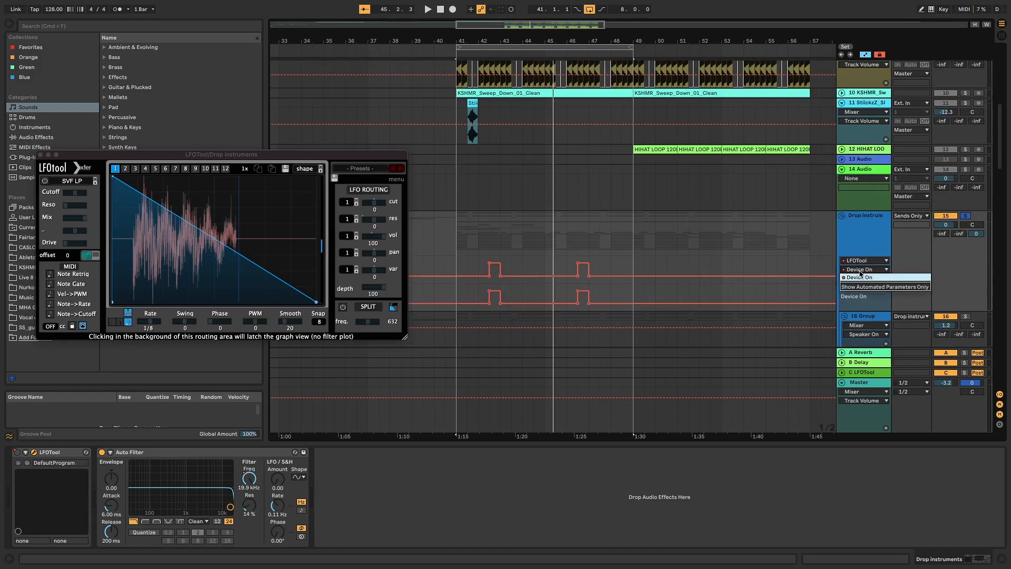
pyautogui.click(861, 277)
# Examine where the LFOTool Device On automation switches relative to the vocal chop clips and the other tracks from bar 41.
pyautogui.scroll(-2, 638, 287)
pyautogui.scroll(1, 414, 270)
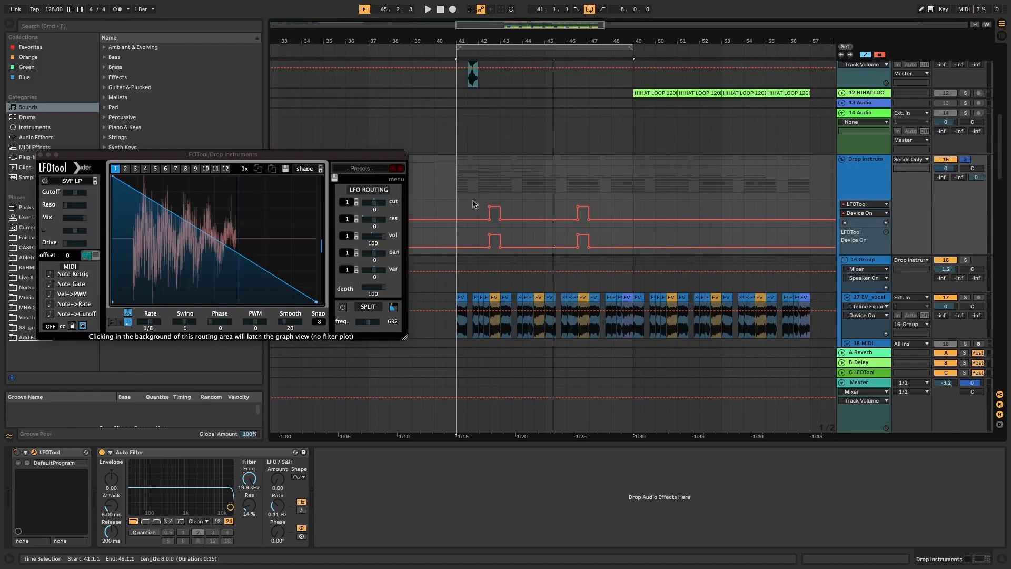
pyautogui.scroll(-1, 473, 204)
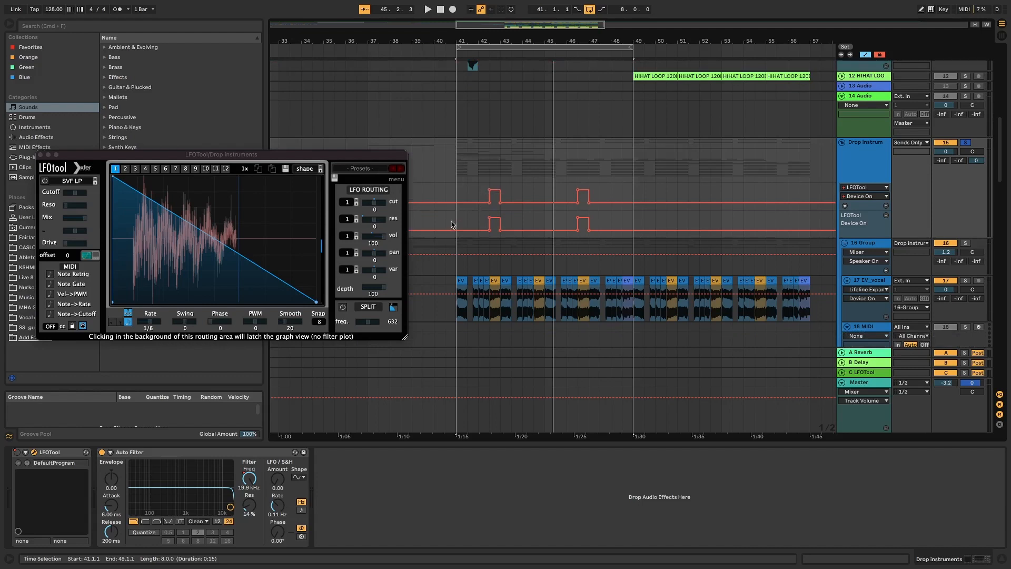
pyautogui.scroll(-1, 452, 225)
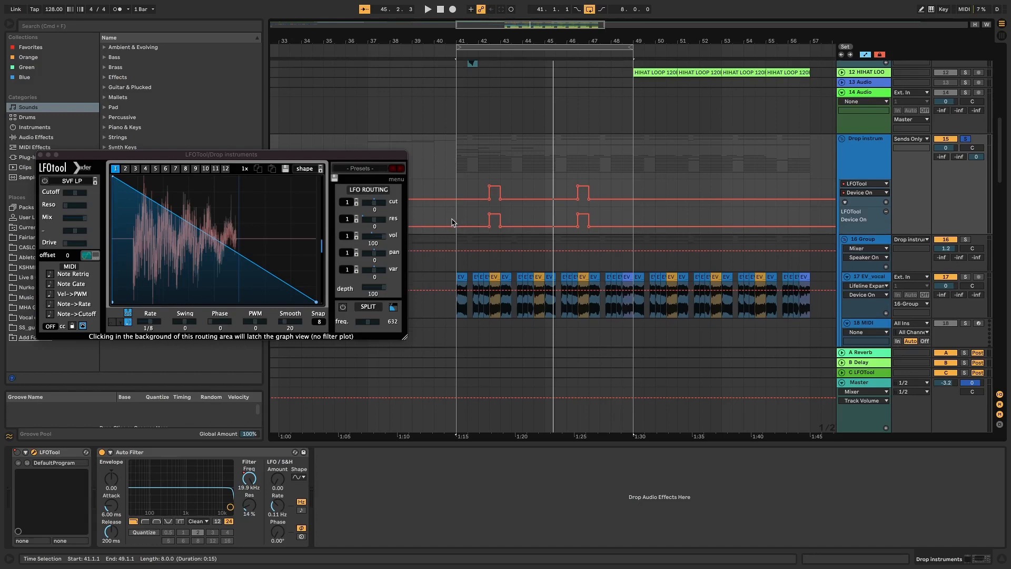
pyautogui.scroll(-10, 456, 222)
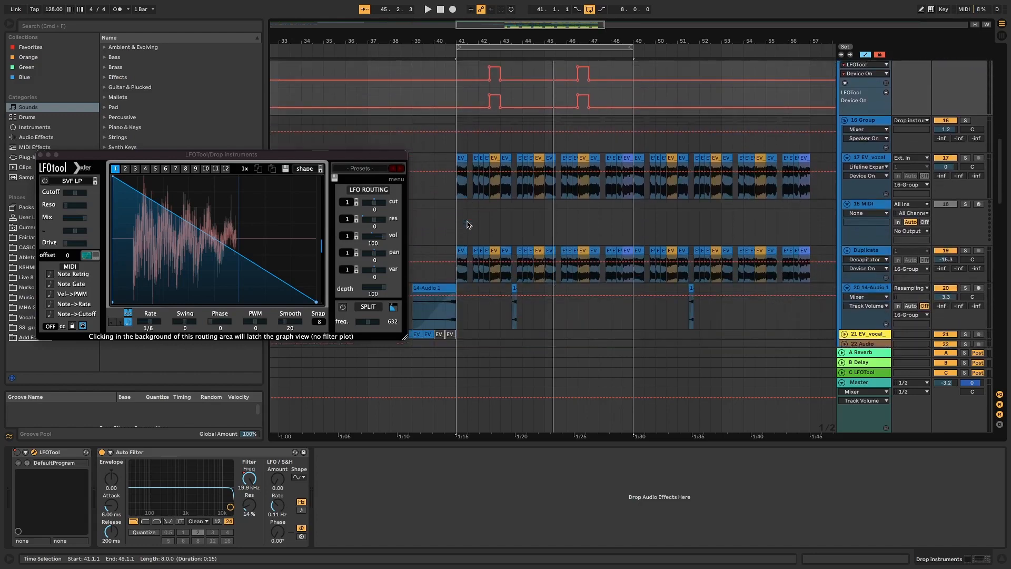
pyautogui.scroll(-2, 476, 226)
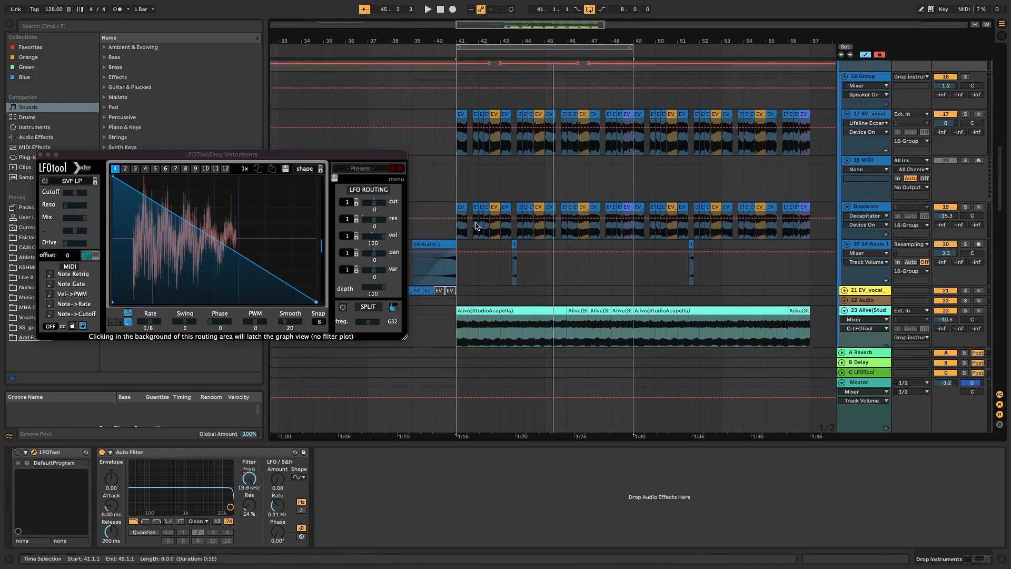
pyautogui.scroll(6, 476, 226)
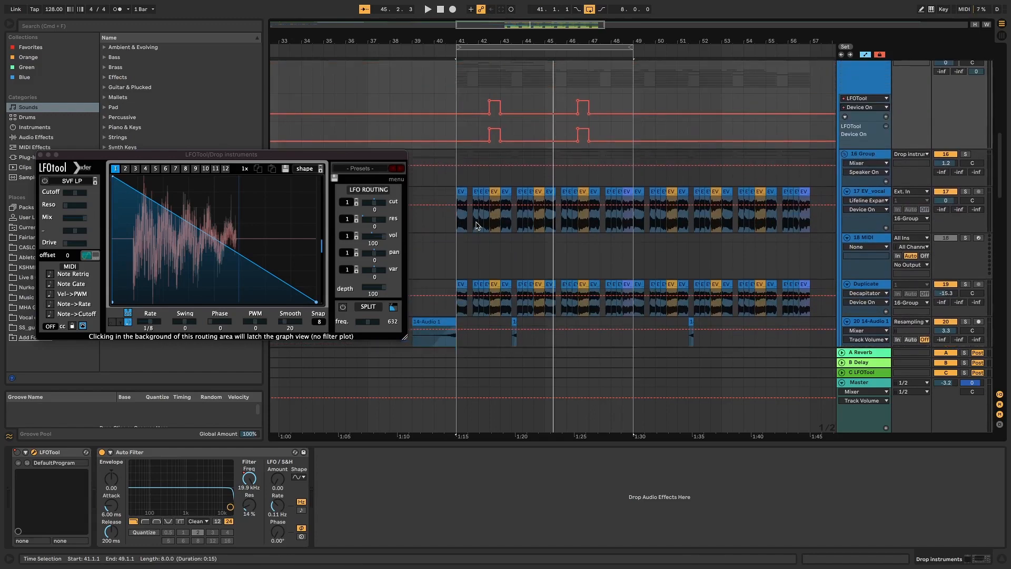
pyautogui.scroll(2, 477, 226)
pyautogui.scroll(10, 476, 227)
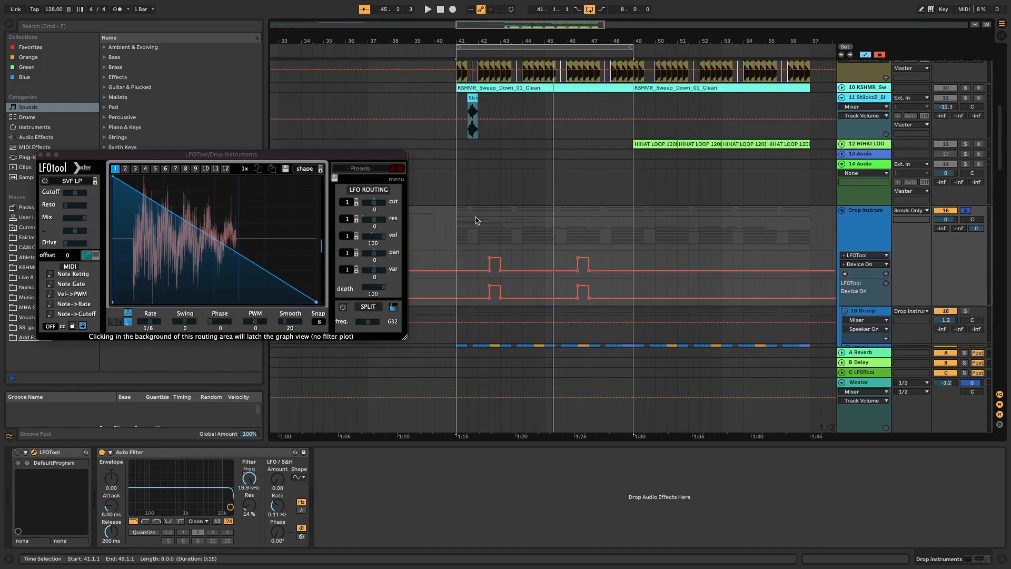
pyautogui.scroll(1, 477, 221)
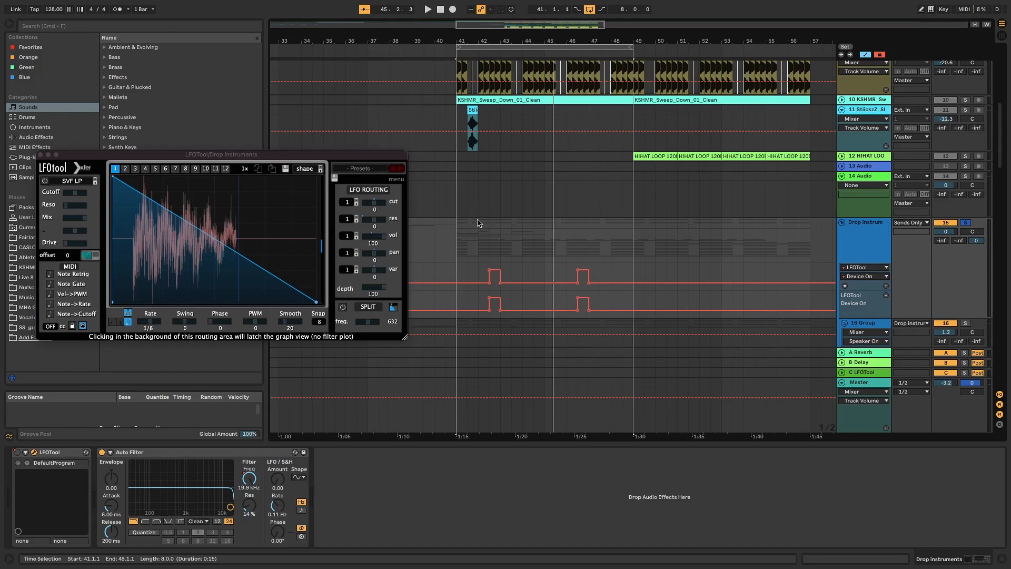
pyautogui.scroll(12, 477, 222)
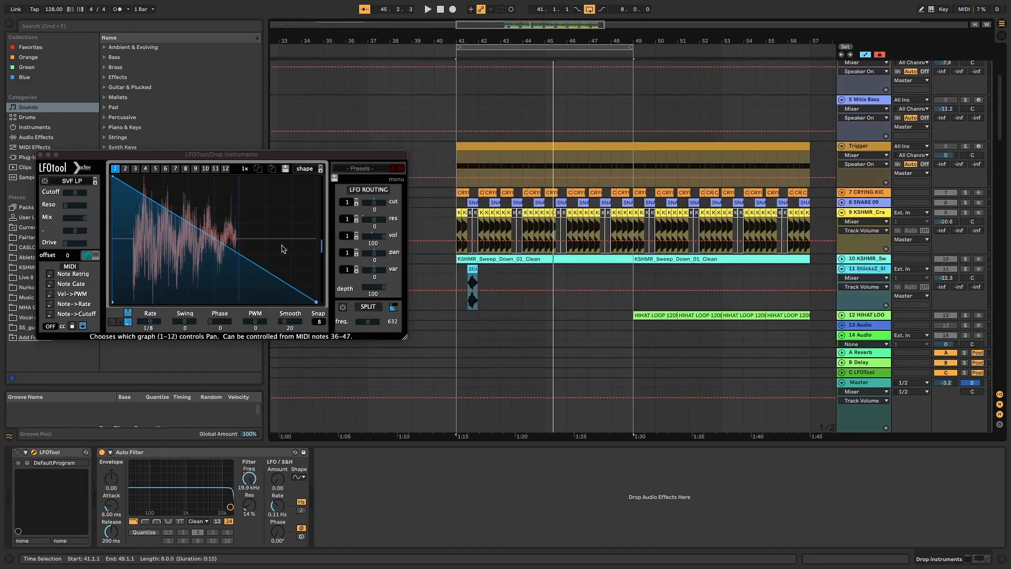
# Try a rounded curve in the LFOTool graph during playback and restore the straight descending line.
pyautogui.click(153, 219)
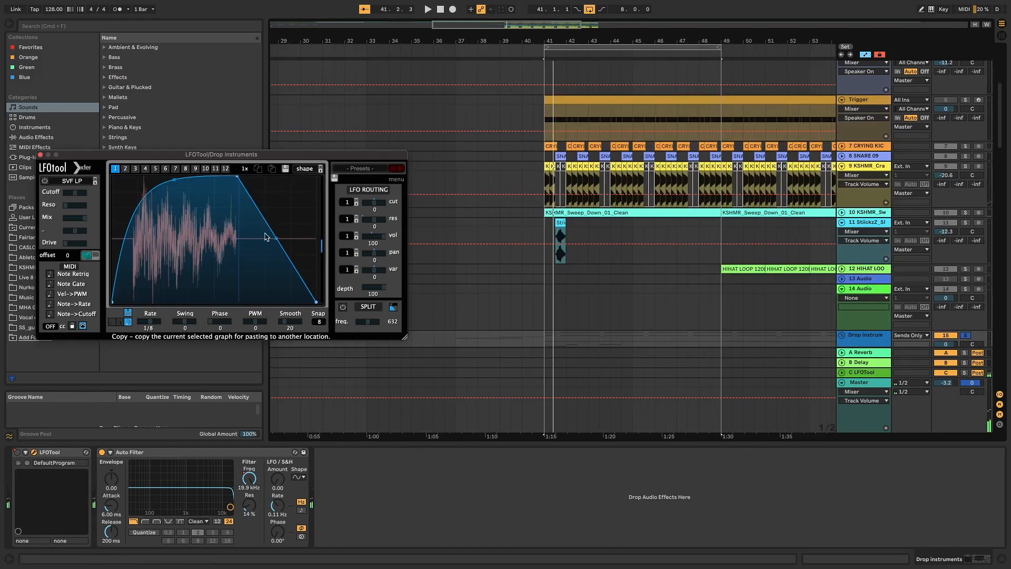
pyautogui.moveTo(275, 241); pyautogui.dragTo(267, 195)
pyautogui.press('space')
pyautogui.scroll(5, 505, 199)
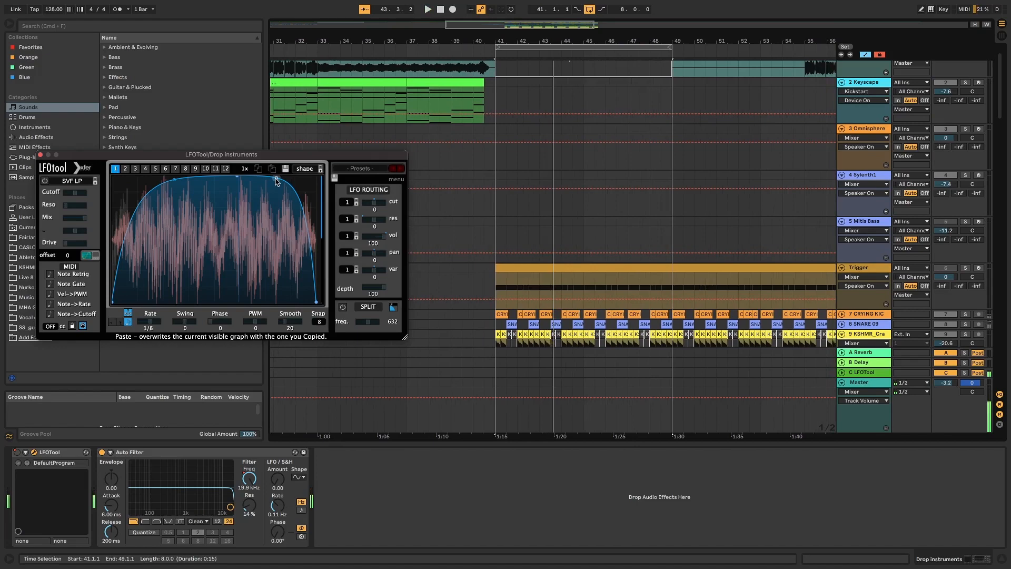
pyautogui.moveTo(269, 182); pyautogui.dragTo(113, 177)
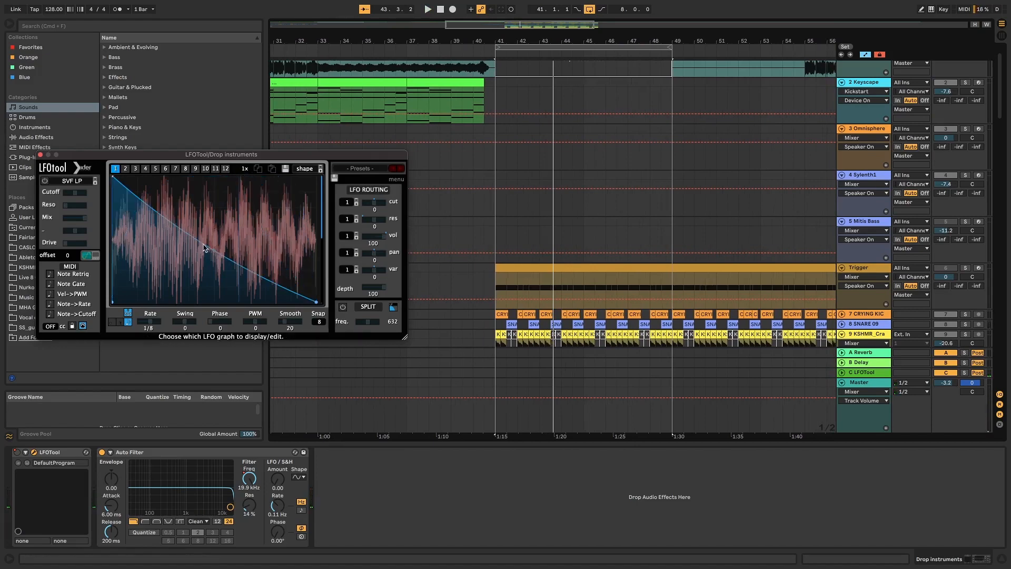
pyautogui.moveTo(212, 252); pyautogui.dragTo(211, 244)
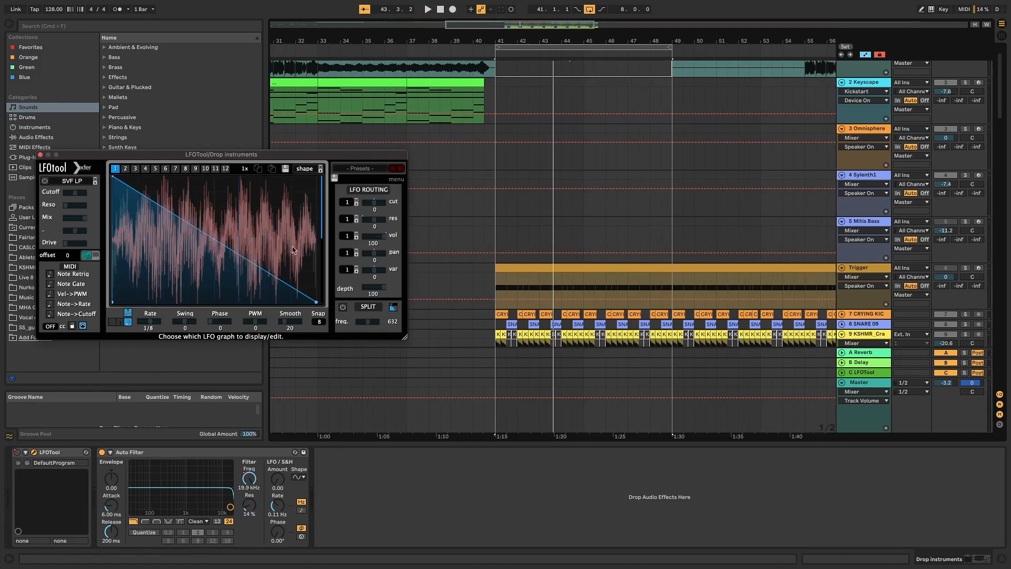
# Show the Auto Filter Frequency automation on the Drop instruments group.
pyautogui.scroll(-6, 592, 253)
pyautogui.scroll(6, 658, 284)
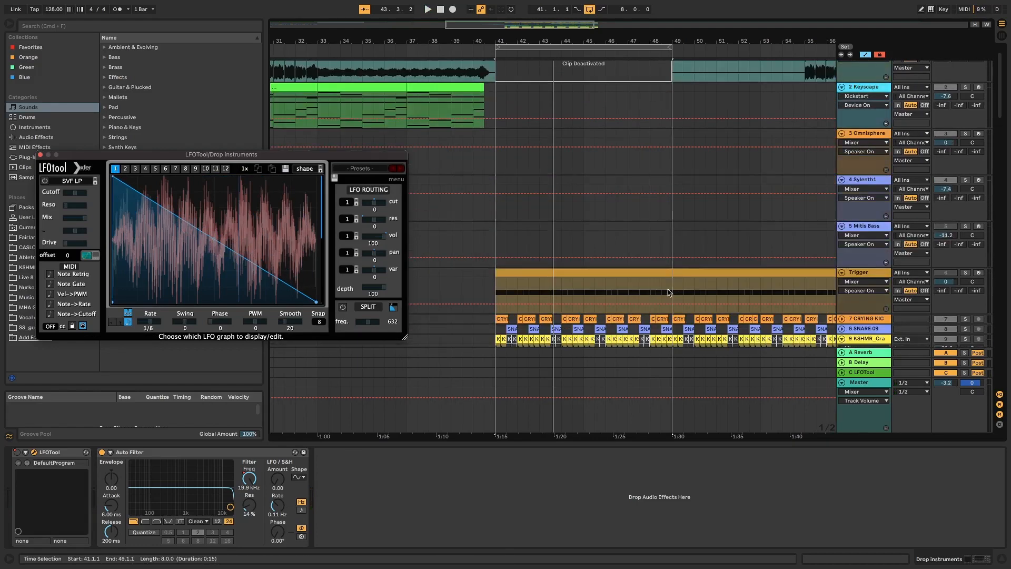
pyautogui.scroll(2, 663, 300)
pyautogui.scroll(-5, 650, 318)
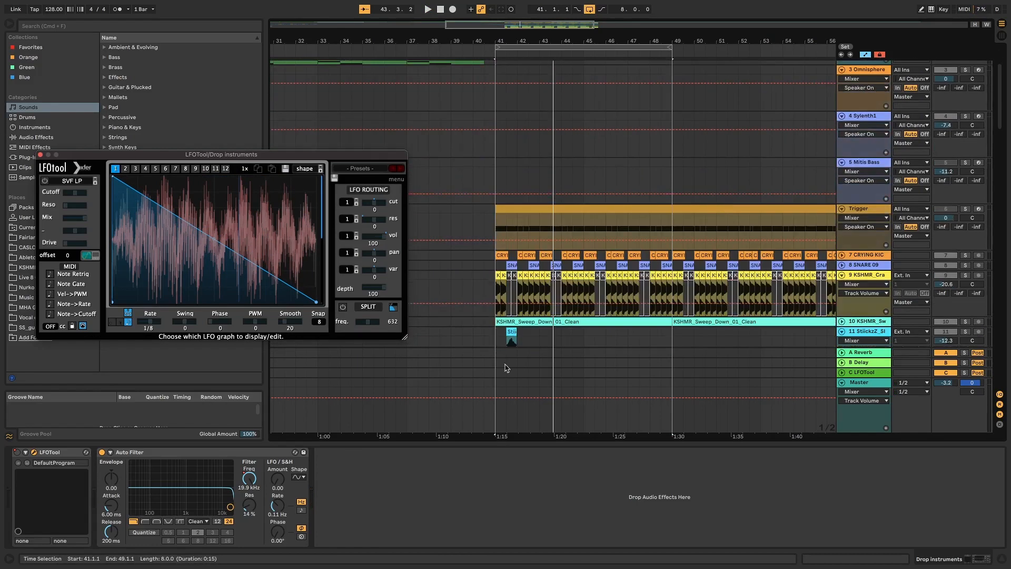
pyautogui.click(254, 480)
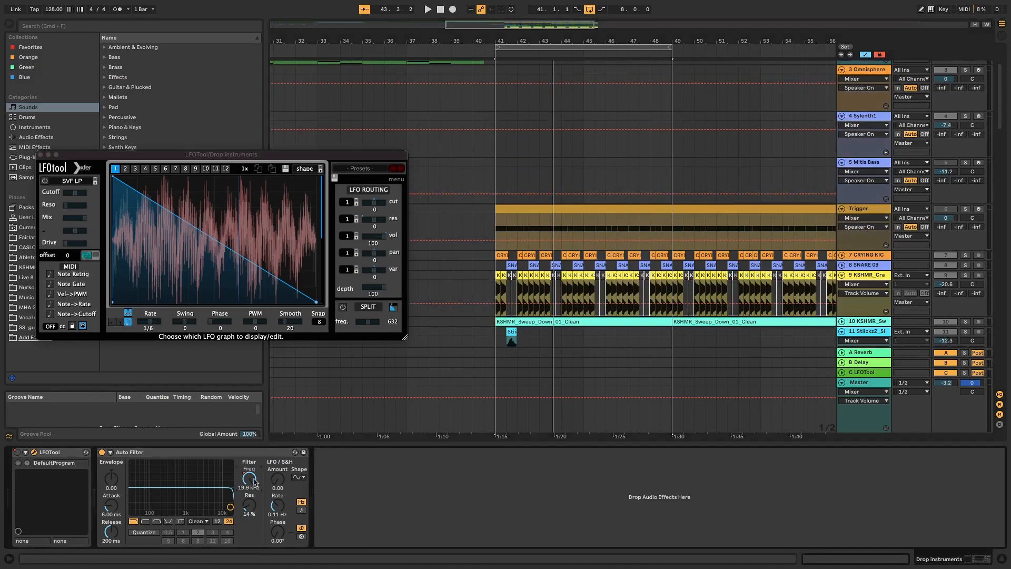
pyautogui.scroll(-10, 474, 343)
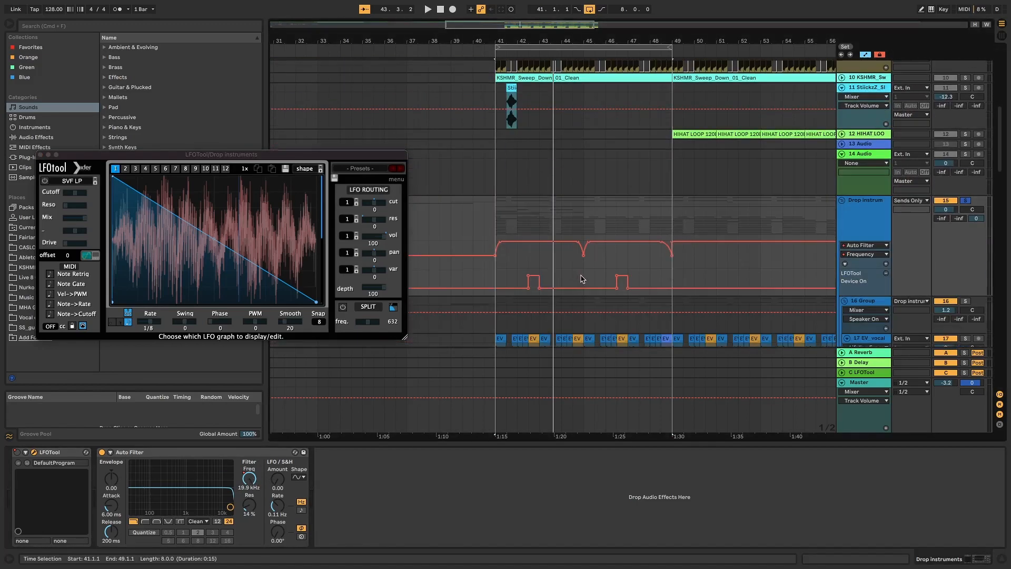